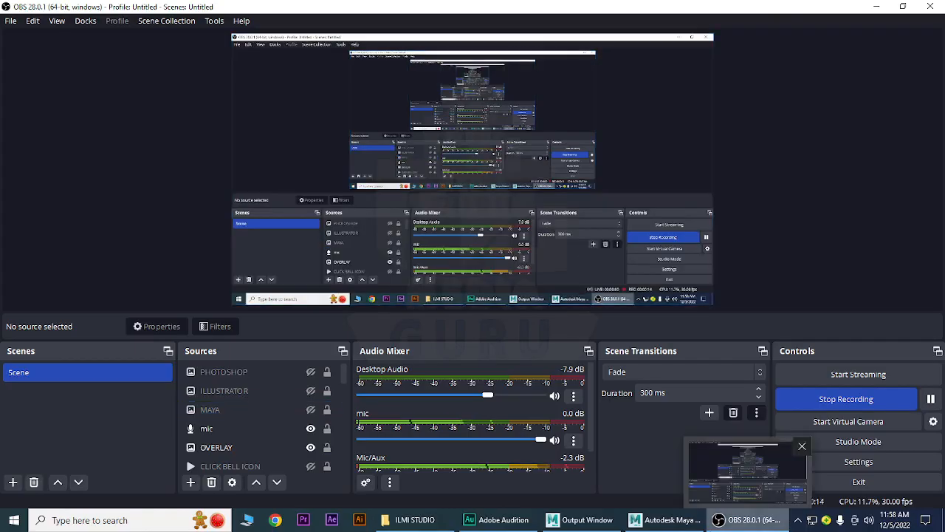
# Switch to Maya and put the baby character's body mesh polySurface12 into vertex selection mode
pyautogui.click(683, 470)
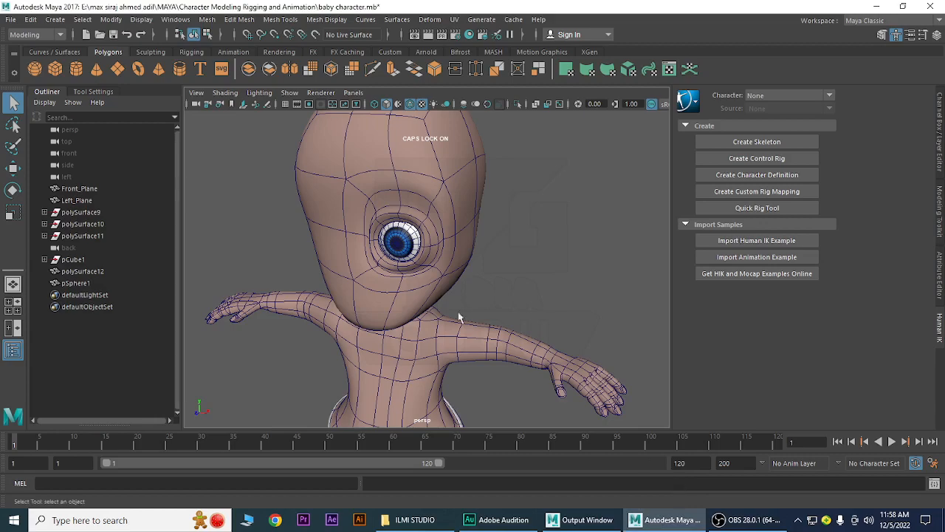
pyautogui.keyDown('alt'); pyautogui.moveTo(464, 320); pyautogui.dragTo(425, 279); pyautogui.keyUp('alt')
pyautogui.scroll(3, 428, 279)
pyautogui.keyDown('alt'); pyautogui.moveTo(429, 278); pyautogui.dragTo(444, 310, button='middle'); pyautogui.keyUp('alt')
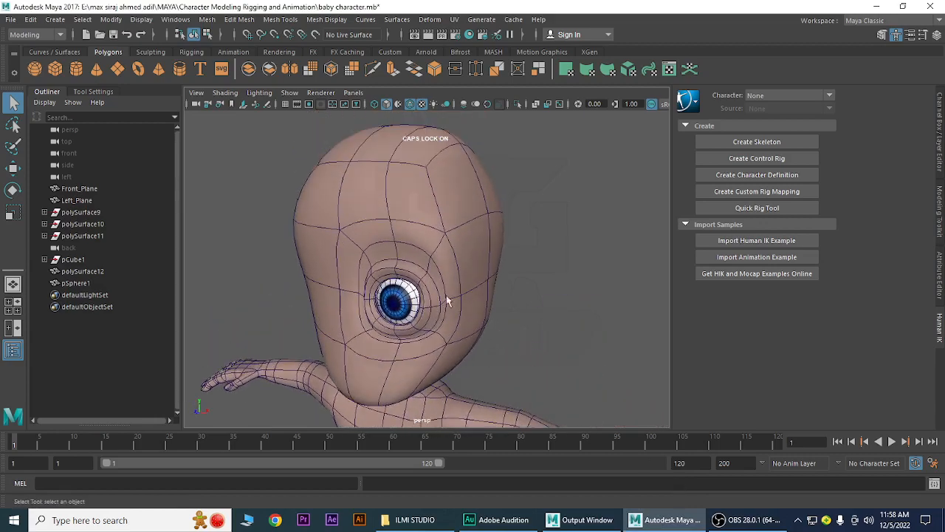
pyautogui.click(445, 235)
pyautogui.keyDown('alt'); pyautogui.moveTo(464, 328); pyautogui.dragTo(428, 317); pyautogui.keyUp('alt')
pyautogui.keyDown('alt'); pyautogui.moveTo(435, 281); pyautogui.dragTo(398, 285); pyautogui.keyUp('alt')
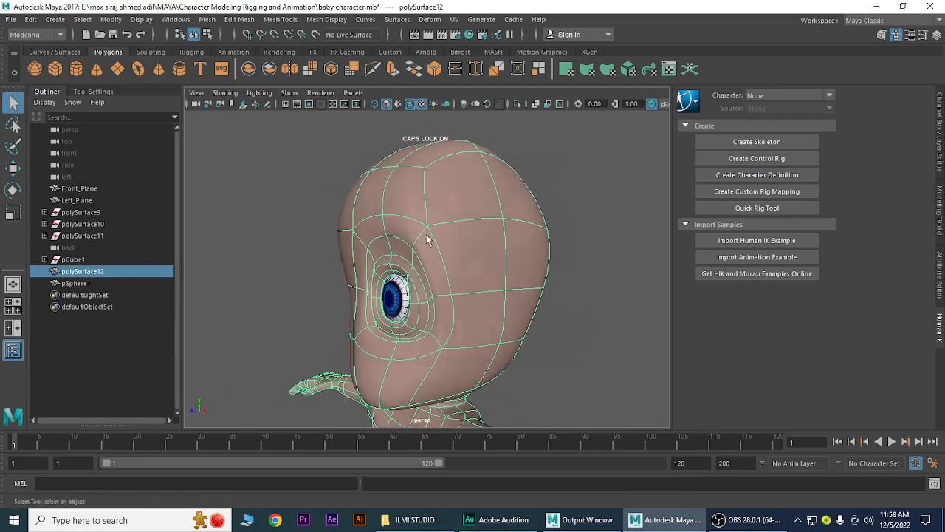
pyautogui.moveTo(431, 228); pyautogui.dragTo(375, 180, button='right')
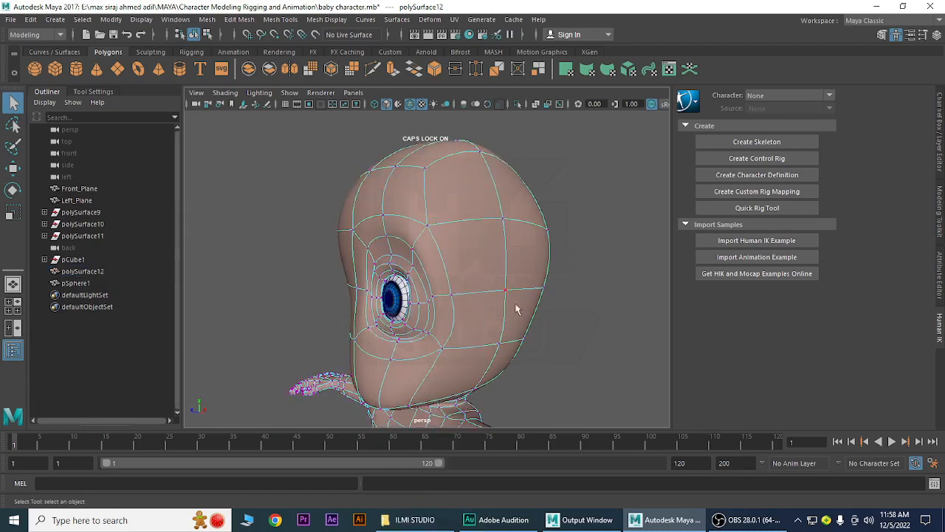
# Move the head vertex above the outer corner of the eye backward along Z
pyautogui.keyDown('alt'); pyautogui.moveTo(479, 297); pyautogui.dragTo(489, 323); pyautogui.keyUp('alt')
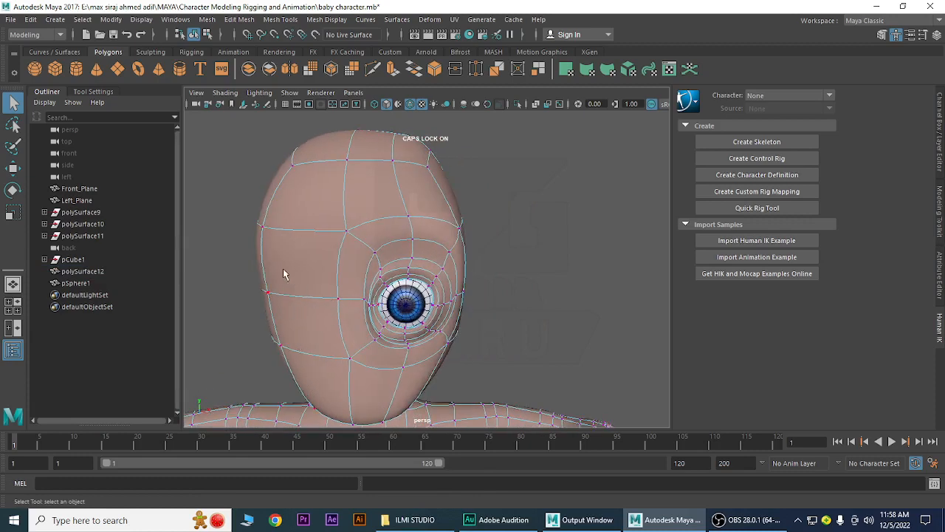
pyautogui.moveTo(744, 521)
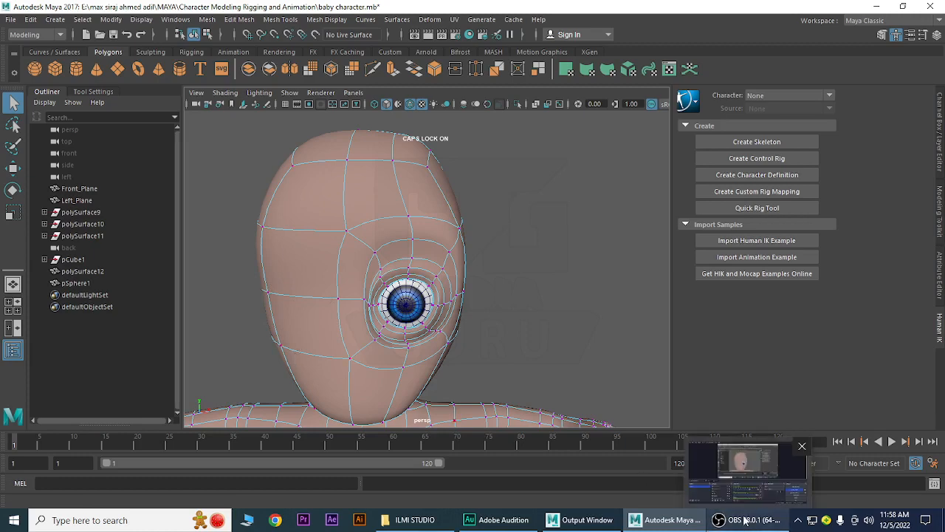
pyautogui.scroll(-5, 392, 274)
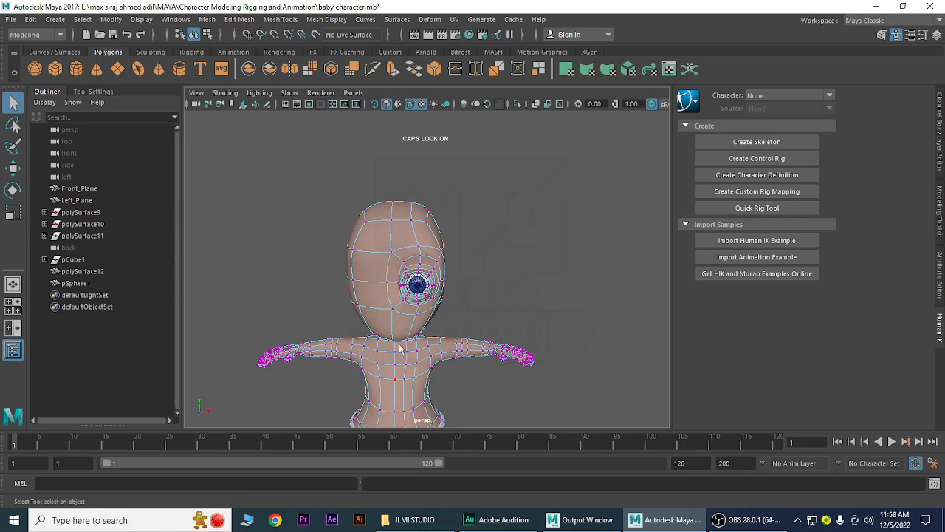
pyautogui.keyDown('alt'); pyautogui.moveTo(482, 299); pyautogui.dragTo(428, 217); pyautogui.keyUp('alt')
pyautogui.scroll(5, 423, 293)
pyautogui.click(434, 198)
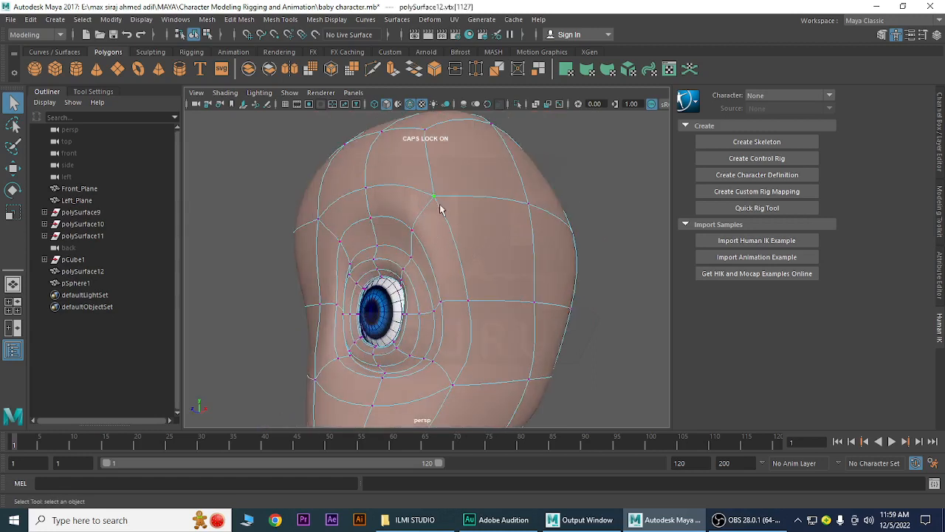
pyautogui.press('w')
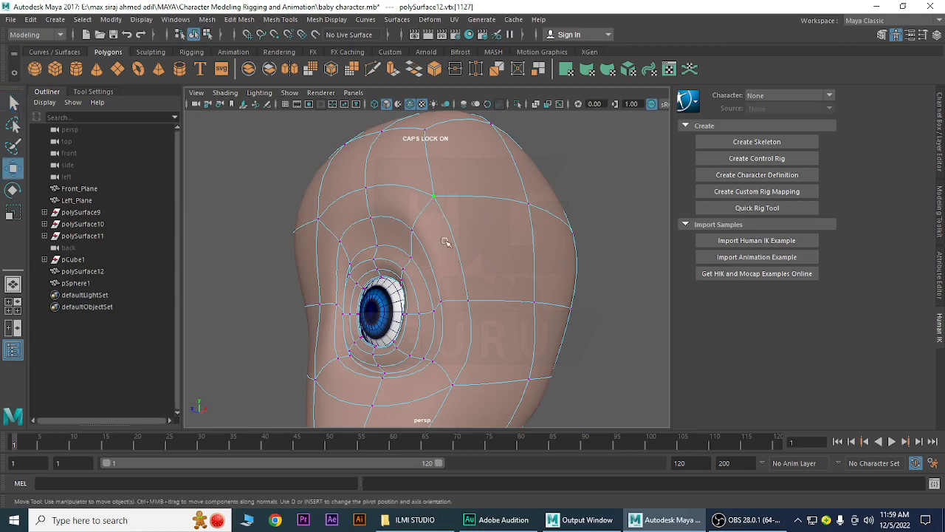
pyautogui.moveTo(336, 176); pyautogui.dragTo(375, 185)
# Raise the forehead vertex directly above the eye in the XY plane
pyautogui.keyDown('alt'); pyautogui.moveTo(510, 312); pyautogui.dragTo(563, 323); pyautogui.keyUp('alt')
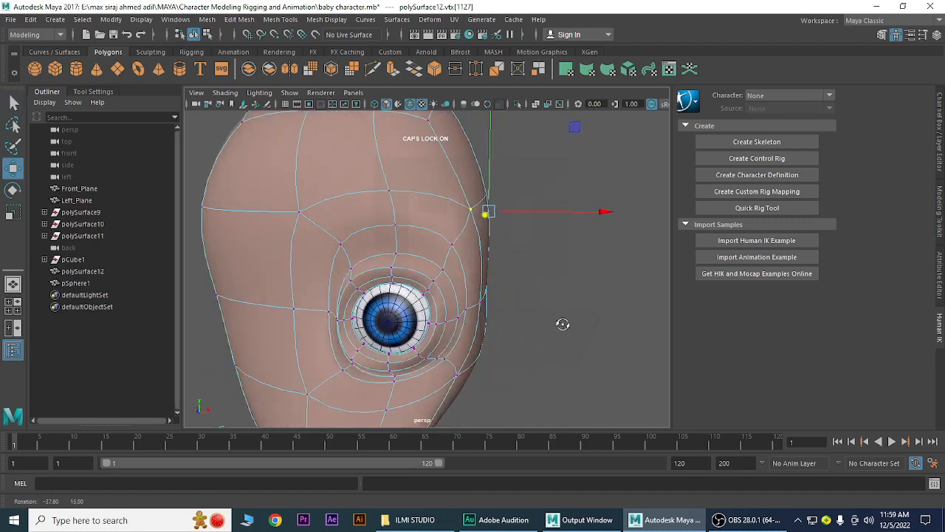
pyautogui.click(392, 197)
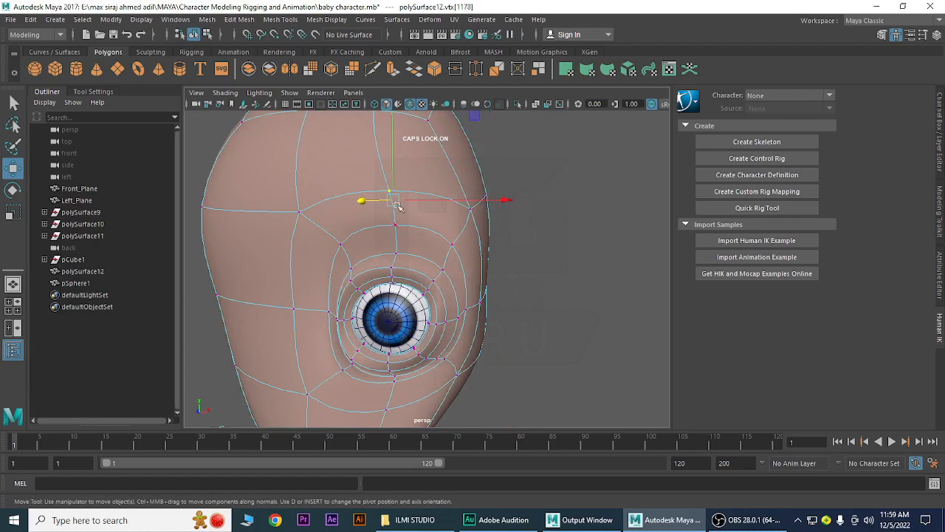
pyautogui.keyDown('alt'); pyautogui.moveTo(505, 246); pyautogui.dragTo(433, 220, button='right'); pyautogui.keyUp('alt')
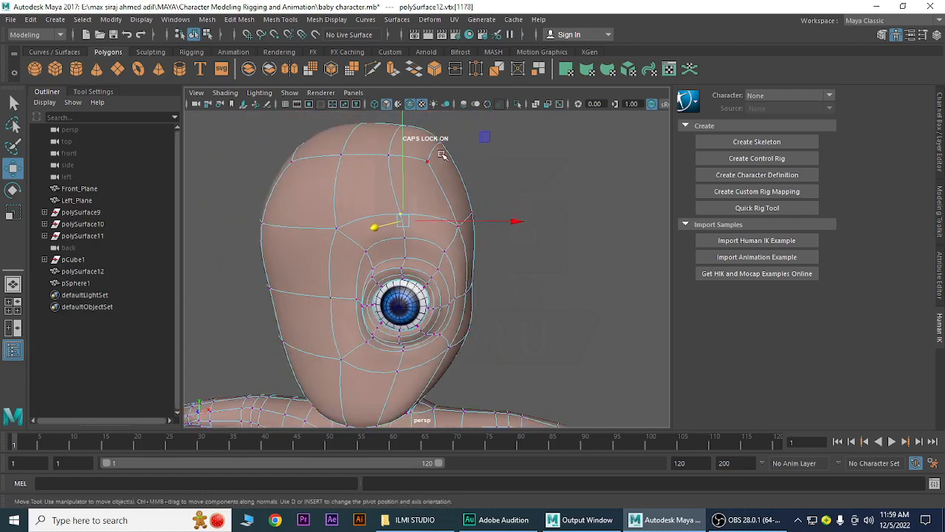
pyautogui.moveTo(484, 138); pyautogui.dragTo(484, 115, button='middle')
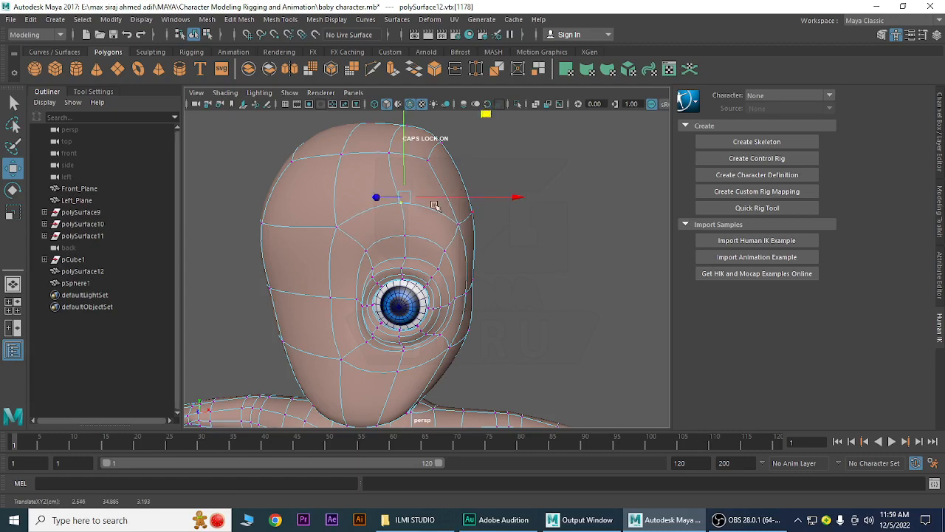
# Turn off the smooth mesh preview of the character to show its base polygon cage
pyautogui.keyDown('alt'); pyautogui.moveTo(357, 240); pyautogui.dragTo(389, 253); pyautogui.keyUp('alt')
pyautogui.press('1')
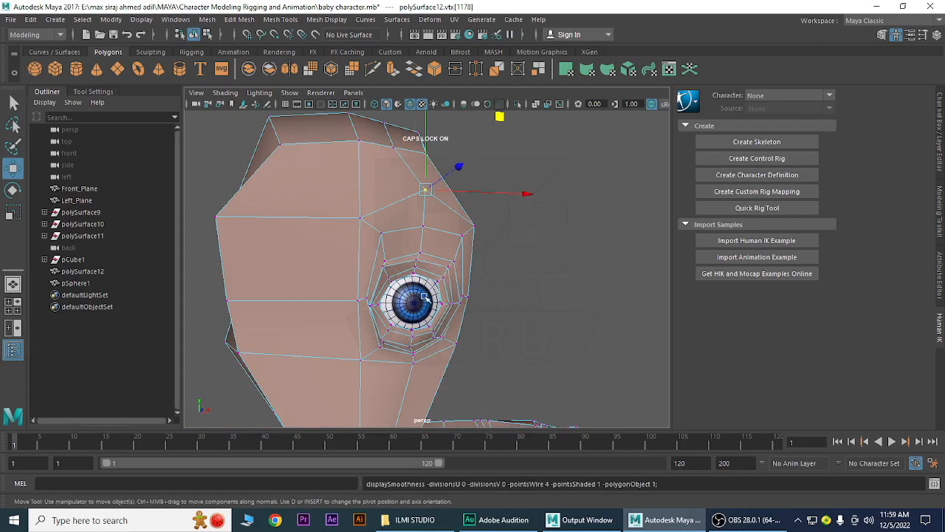
pyautogui.keyDown('alt'); pyautogui.moveTo(439, 303); pyautogui.dragTo(366, 310); pyautogui.keyUp('alt')
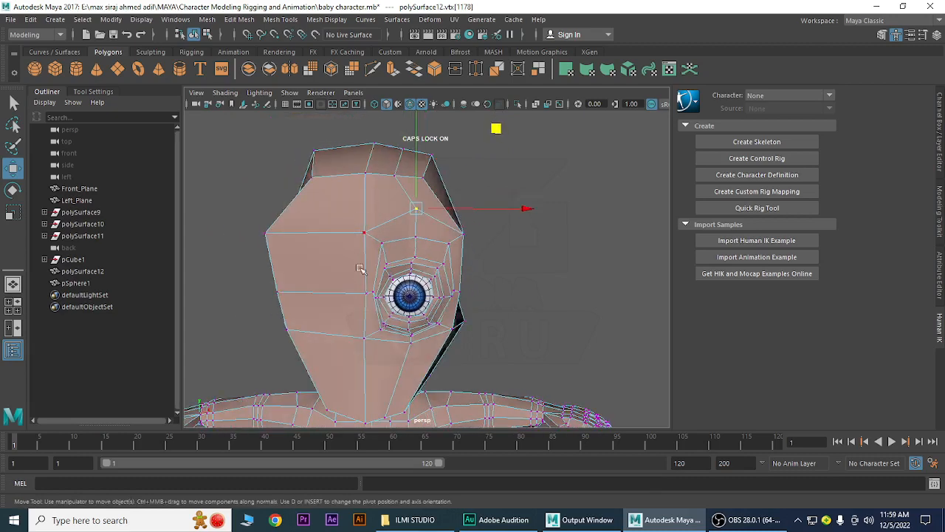
pyautogui.scroll(3, 458, 318)
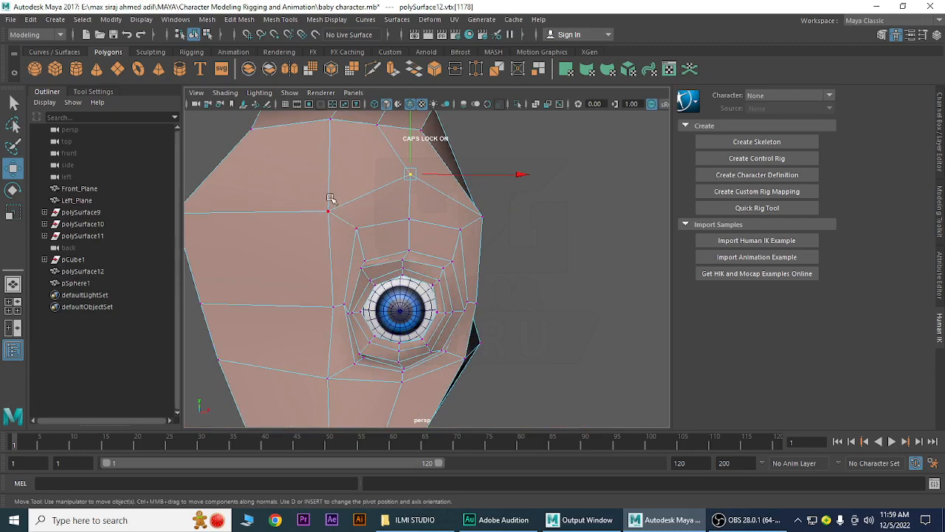
pyautogui.scroll(-3, 371, 344)
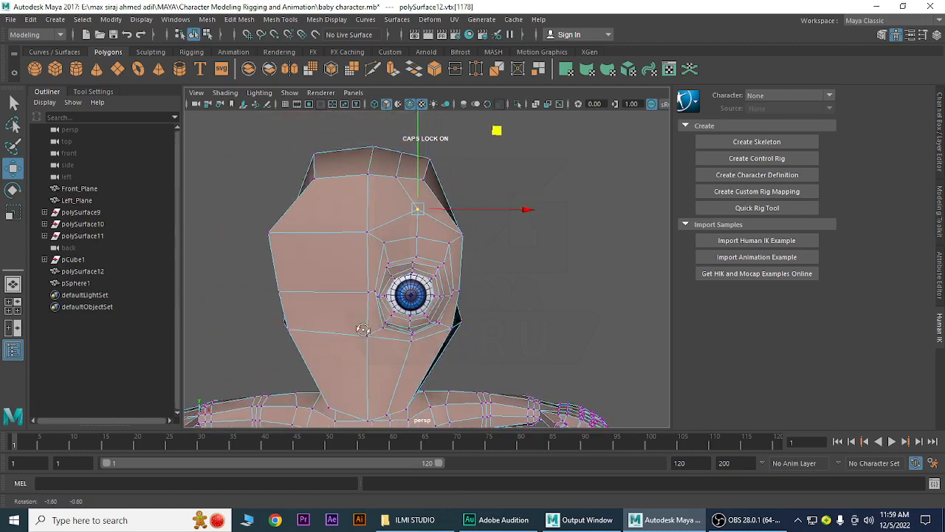
# Try to scale the three face centre-line vertices between the forehead and the lower eye level along X
pyautogui.moveTo(353, 228); pyautogui.dragTo(372, 363)
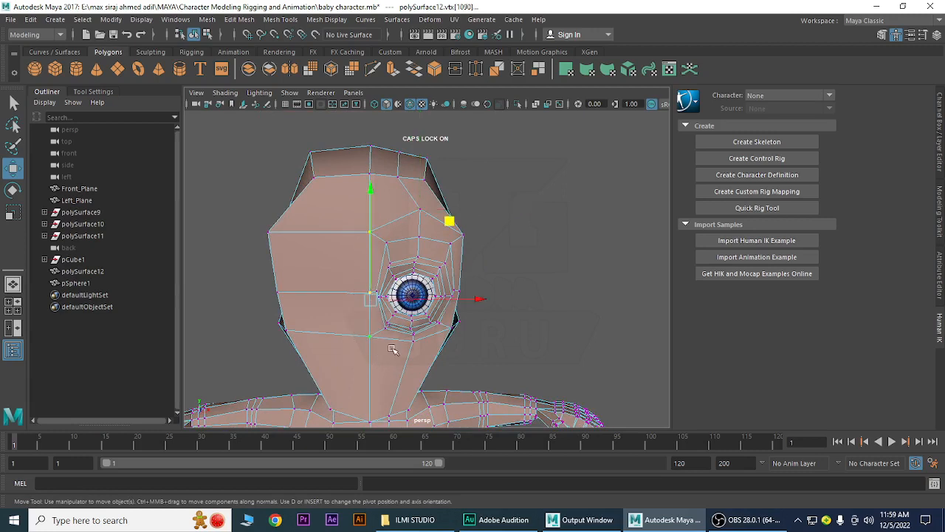
pyautogui.press('r')
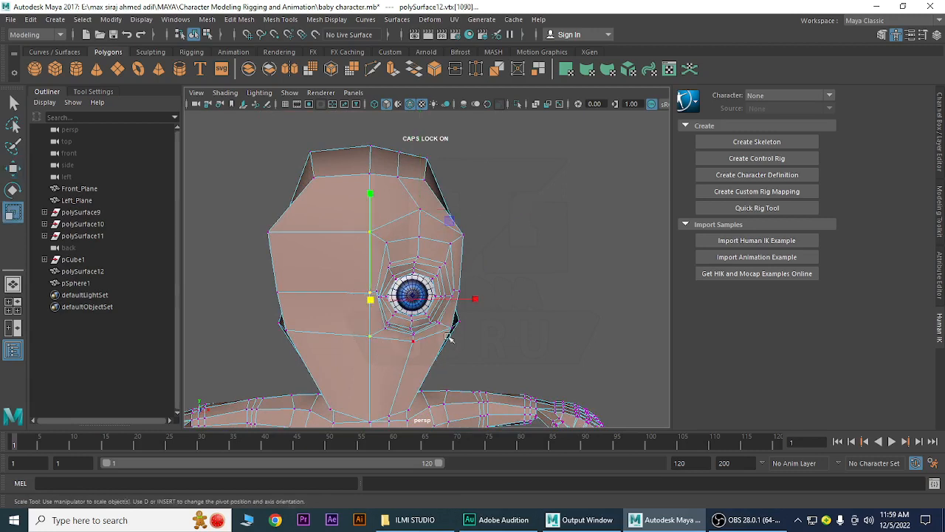
pyautogui.click(476, 300)
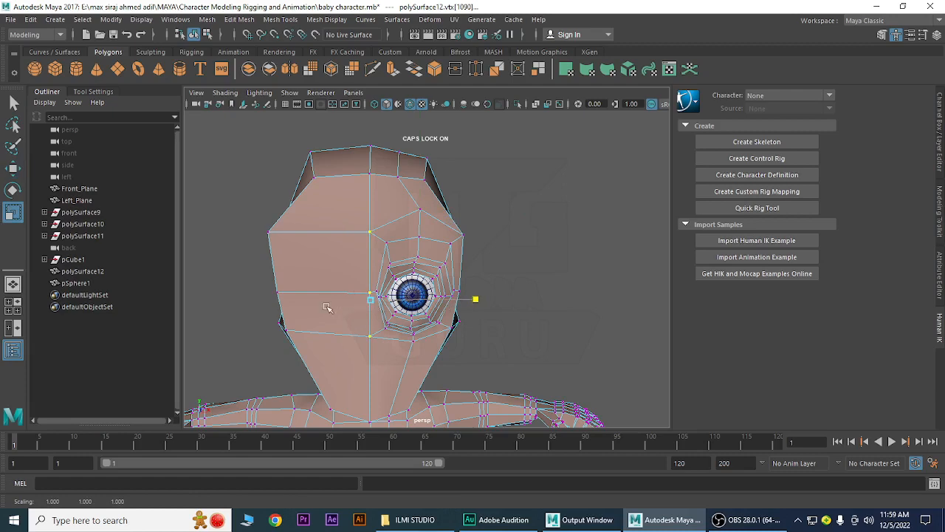
pyautogui.click(454, 320)
# Nudge the face centre-line vertex level with the eye along X and deselect it
pyautogui.scroll(4, 464, 367)
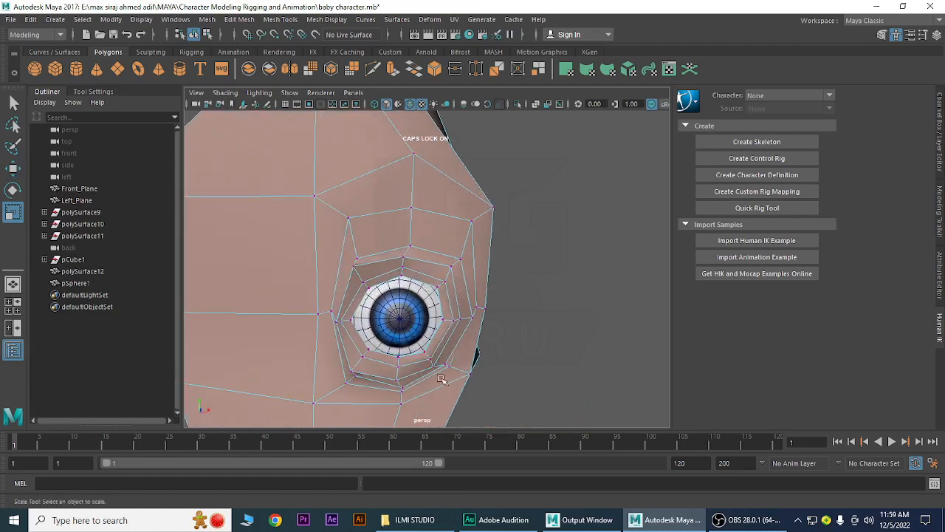
pyautogui.scroll(-3, 366, 334)
pyautogui.keyDown('alt'); pyautogui.moveTo(331, 321); pyautogui.dragTo(419, 302); pyautogui.keyUp('alt')
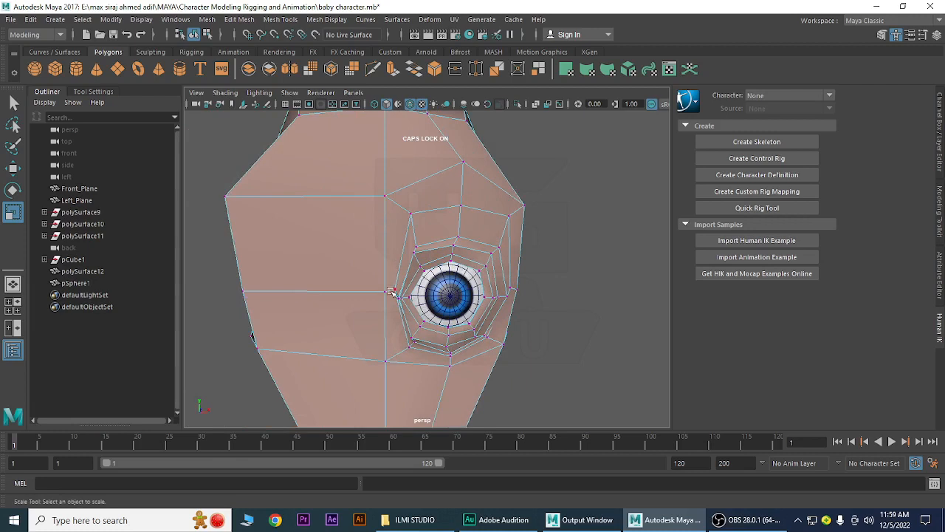
pyautogui.click(385, 293)
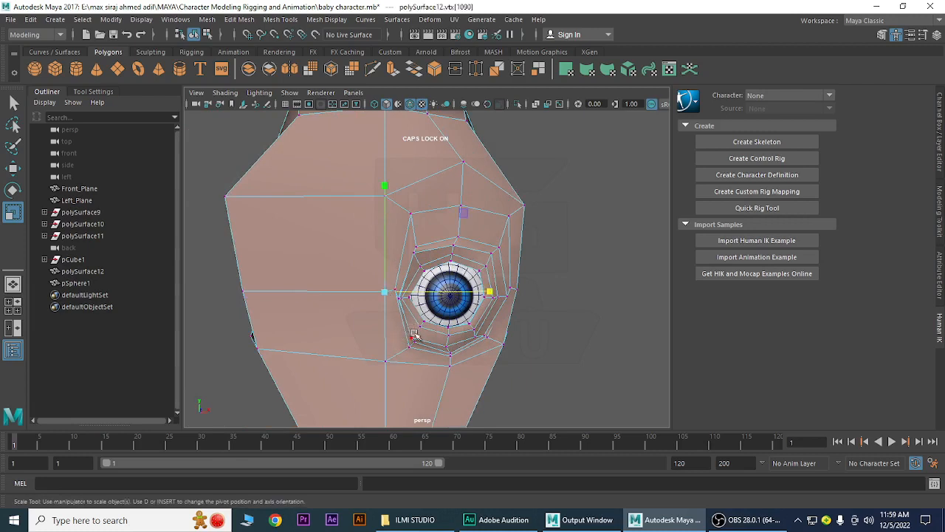
pyautogui.press('w')
pyautogui.moveTo(490, 292); pyautogui.dragTo(494, 301)
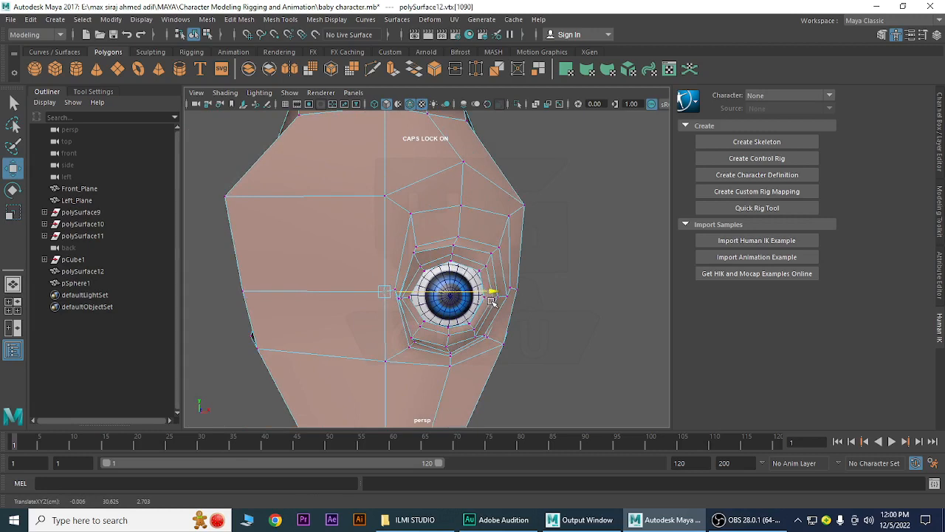
pyautogui.click(567, 285)
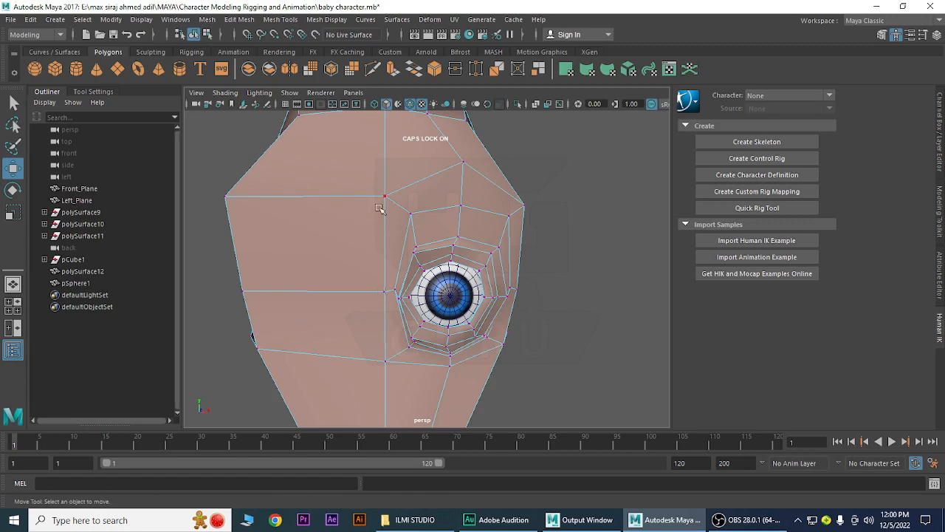
# Shift the vertex above the outer corner of the eye backward along Z and adjust it slightly along X
pyautogui.scroll(-3, 540, 299)
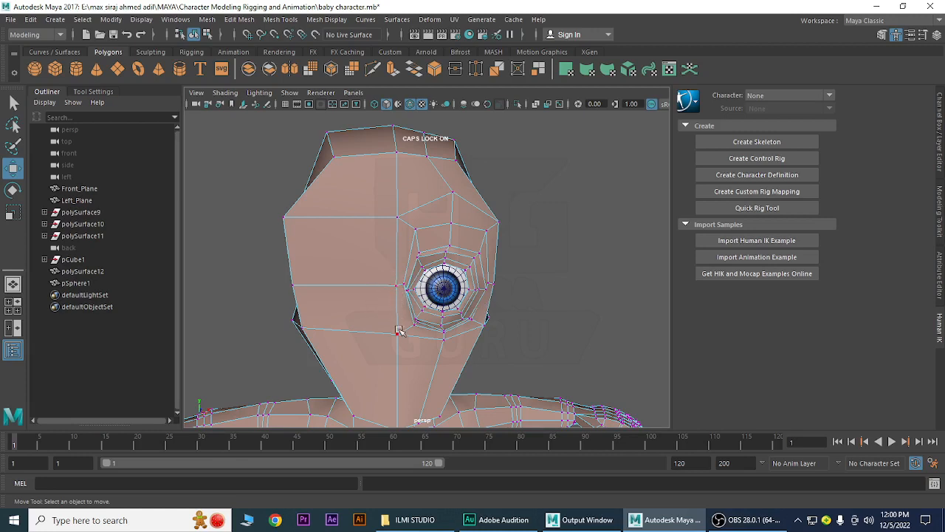
pyautogui.moveTo(398, 309)
pyautogui.keyDown('alt'); pyautogui.mouseDown()
pyautogui.moveTo(369, 340)
pyautogui.moveTo(446, 369)
pyautogui.moveTo(530, 321)
pyautogui.moveTo(551, 280)
pyautogui.moveTo(564, 288)
pyautogui.moveTo(552, 263)
pyautogui.moveTo(528, 258)
pyautogui.moveTo(417, 314)
pyautogui.moveTo(298, 315)
pyautogui.moveTo(405, 297)
pyautogui.mouseUp(); pyautogui.keyUp('alt')
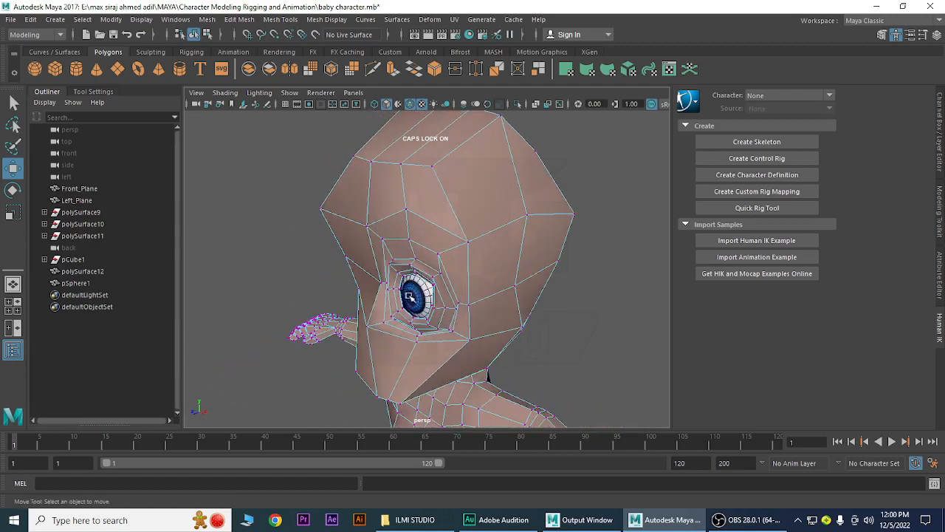
pyautogui.click(469, 241)
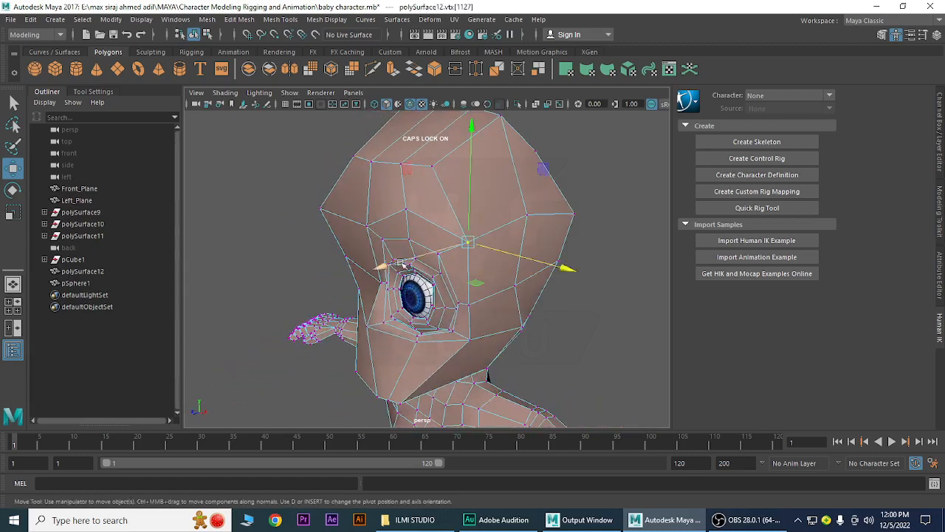
pyautogui.moveTo(396, 260); pyautogui.dragTo(395, 241, button='middle')
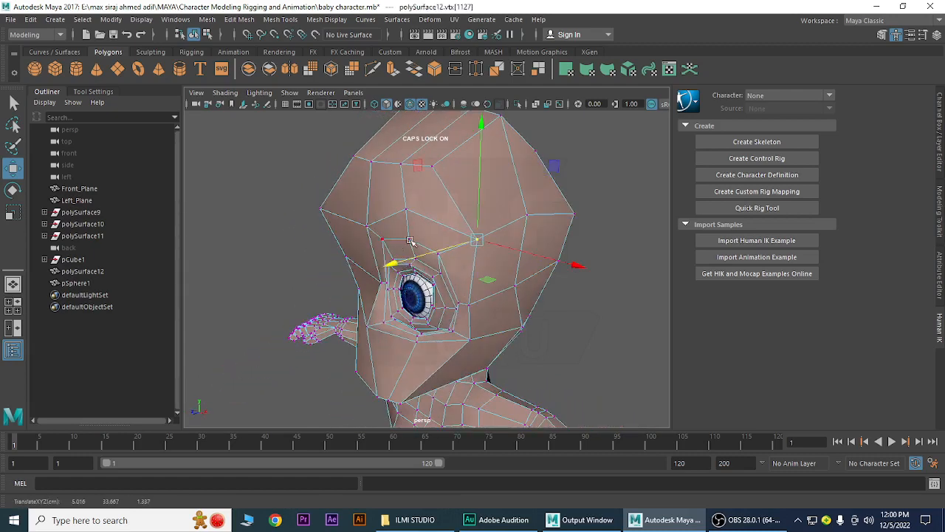
pyautogui.keyDown('alt'); pyautogui.moveTo(505, 289); pyautogui.dragTo(524, 274); pyautogui.keyUp('alt')
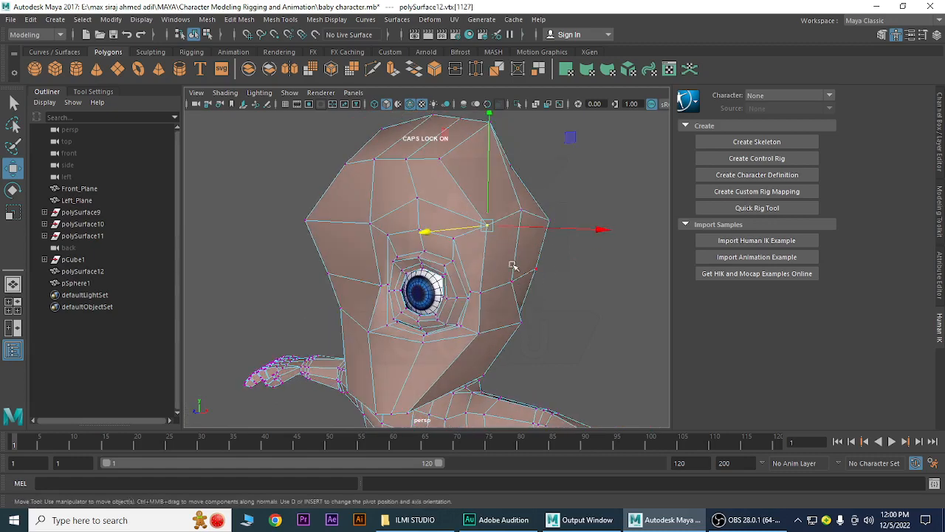
pyautogui.moveTo(579, 234); pyautogui.dragTo(574, 232)
# Move the vertex on the side of the head behind the cheek inward in the XY plane and turn on the smooth mesh preview
pyautogui.keyDown('alt'); pyautogui.moveTo(441, 325); pyautogui.dragTo(450, 287); pyautogui.keyUp('alt')
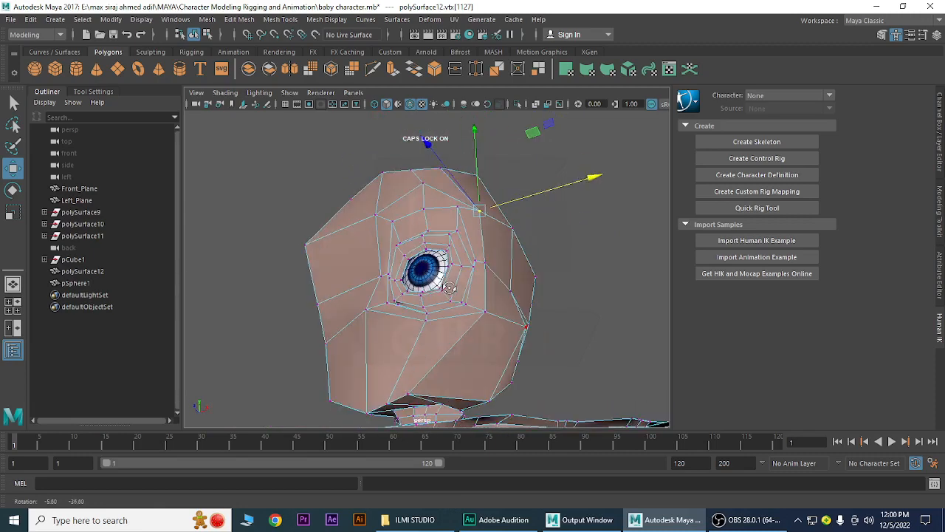
pyautogui.click(528, 325)
pyautogui.moveTo(604, 243); pyautogui.dragTo(582, 249)
pyautogui.press('3')
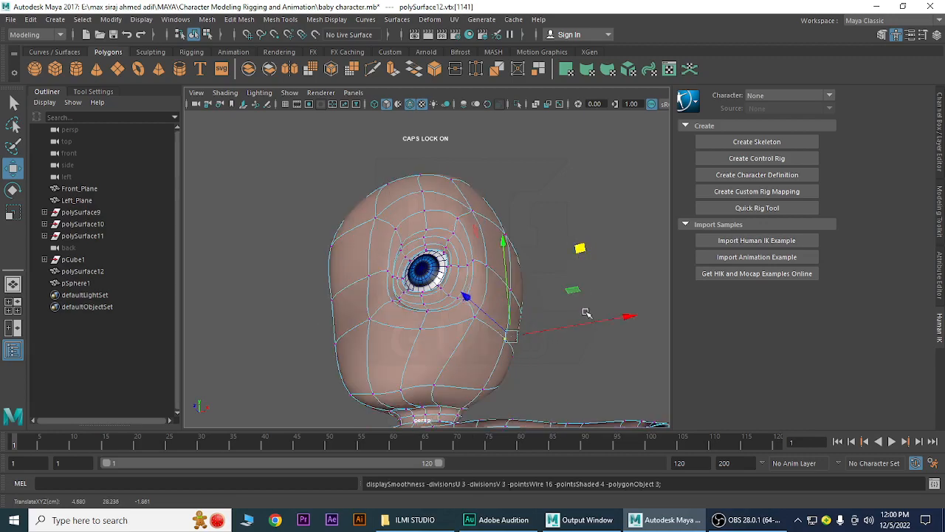
# Reposition the lower cheek vertex beneath the eye in the XZ plane, working from below the head
pyautogui.scroll(-1, 521, 342)
pyautogui.keyDown('alt'); pyautogui.moveTo(510, 359); pyautogui.dragTo(393, 394); pyautogui.keyUp('alt')
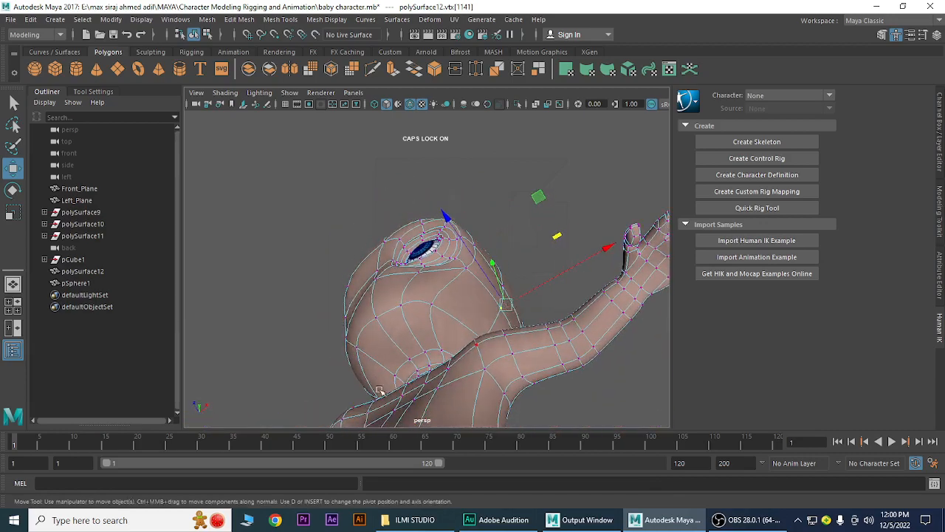
pyautogui.click(432, 304)
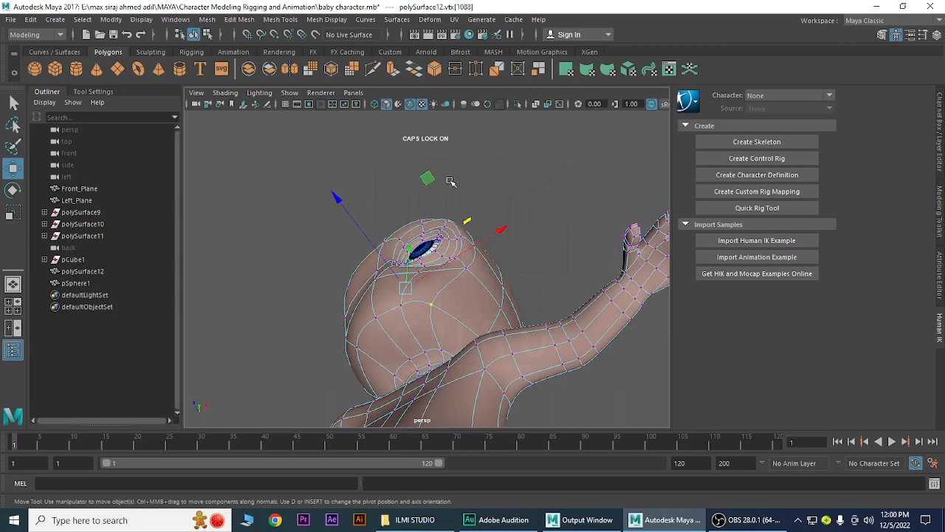
pyautogui.moveTo(427, 179); pyautogui.dragTo(436, 194, button='middle')
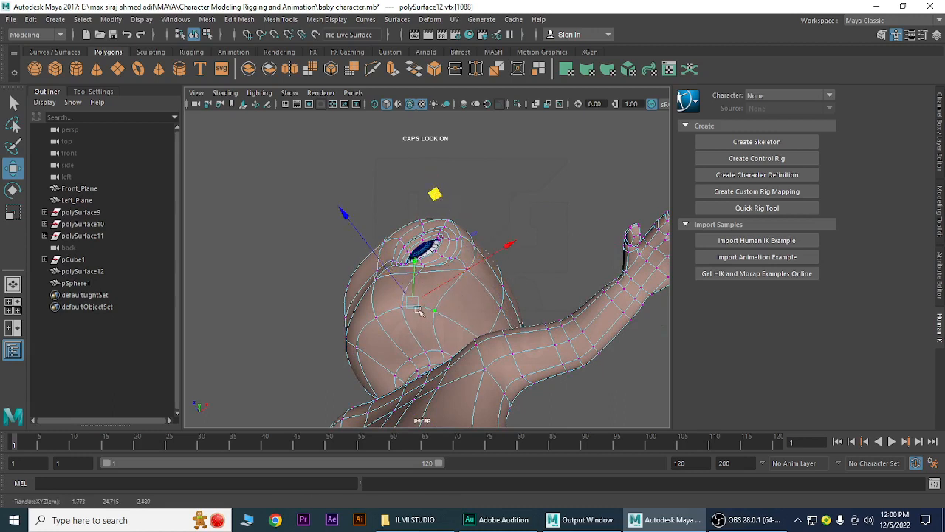
# Shift the lower vertex on the side of the head, behind the cheek, slightly along Y
pyautogui.keyDown('alt'); pyautogui.moveTo(421, 316); pyautogui.dragTo(411, 356); pyautogui.keyUp('alt')
pyautogui.click(410, 343)
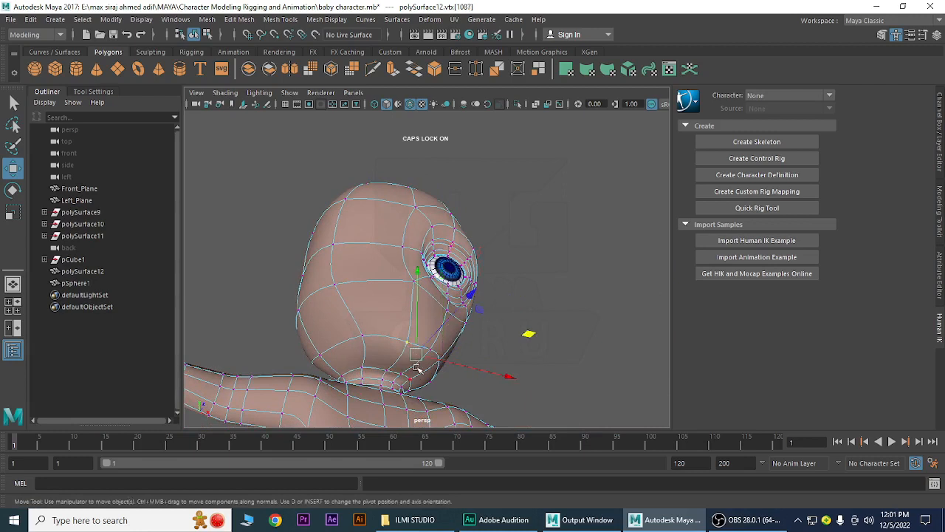
pyautogui.moveTo(418, 296); pyautogui.dragTo(416, 298)
# Select the three outer-loop vertices arching over the eye and nudge them together along Z
pyautogui.keyDown('alt'); pyautogui.moveTo(484, 316); pyautogui.dragTo(450, 337); pyautogui.keyUp('alt')
pyautogui.scroll(5, 484, 325)
pyautogui.click(397, 215)
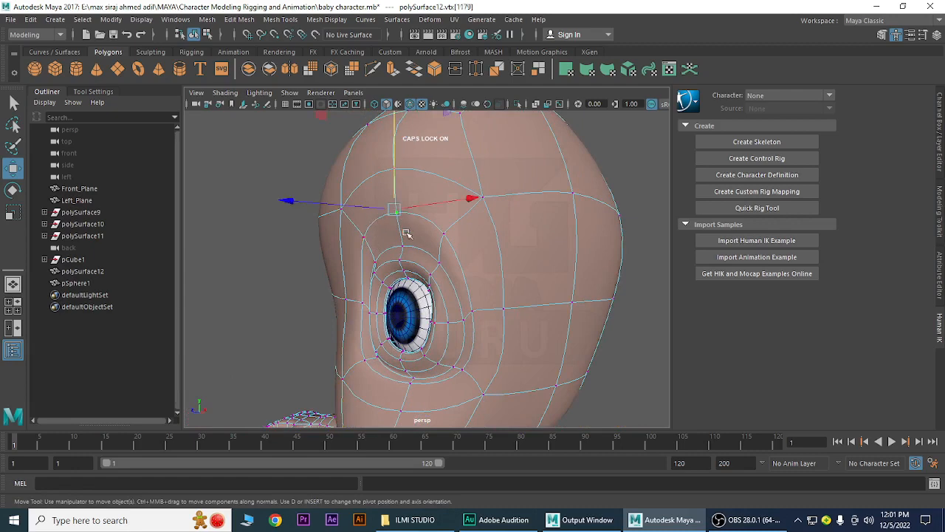
pyautogui.click(365, 237)
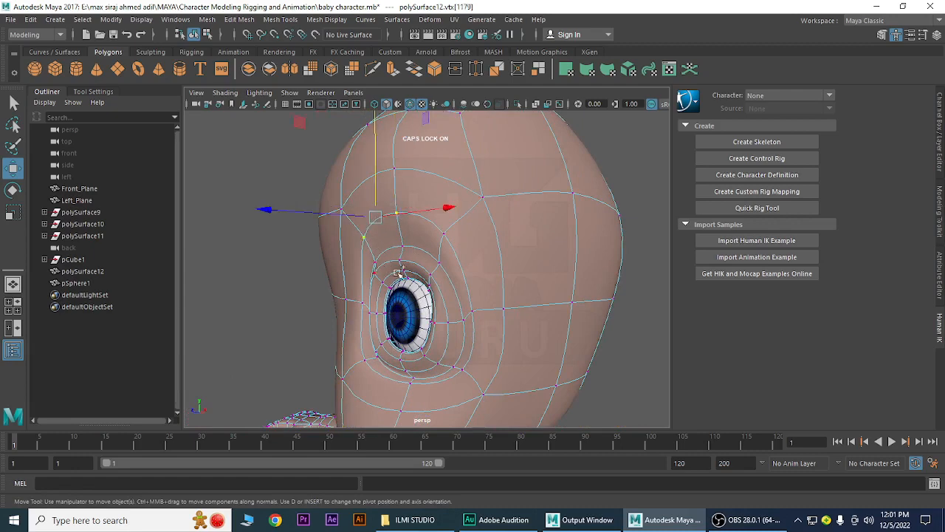
pyautogui.keyDown('shift'); pyautogui.click(444, 233); pyautogui.keyUp('shift')
pyautogui.keyDown('alt'); pyautogui.moveTo(447, 282); pyautogui.dragTo(400, 302); pyautogui.keyUp('alt')
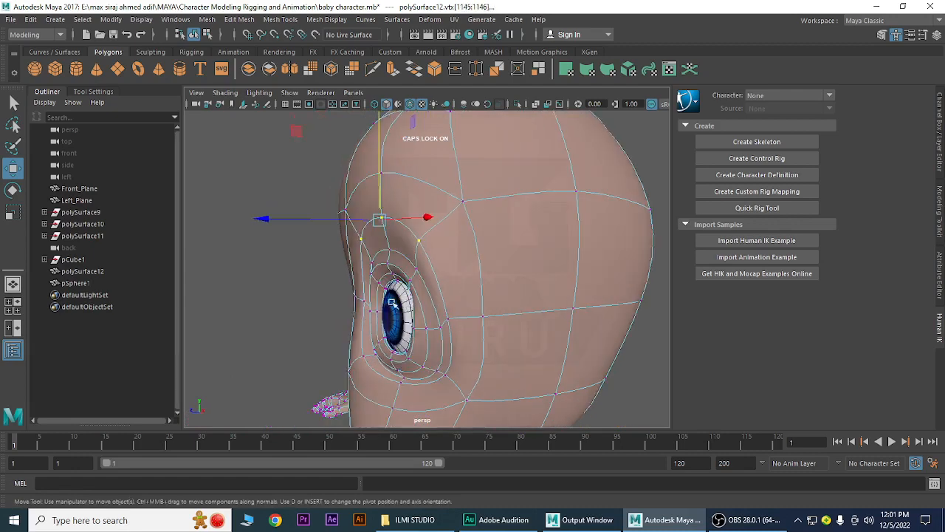
pyautogui.moveTo(285, 220); pyautogui.dragTo(288, 238)
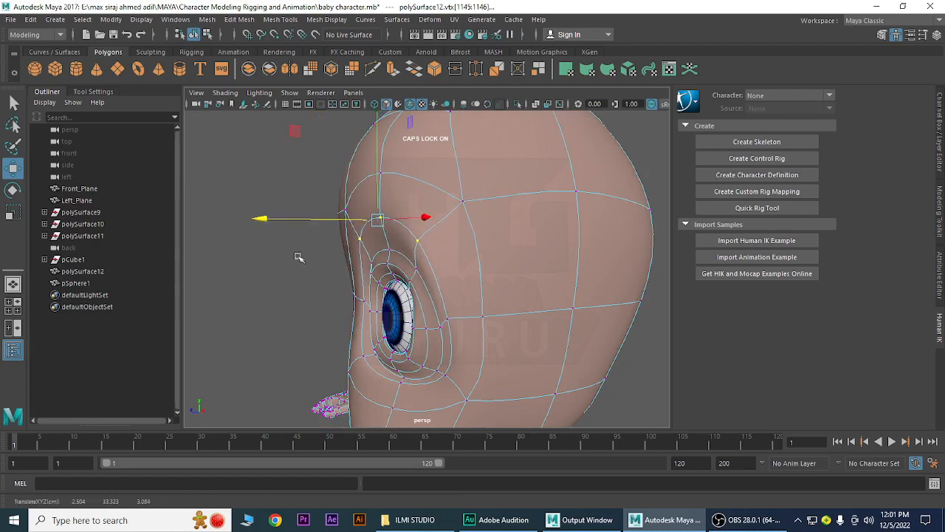
# Adjust the outer-loop vertex beside the outer corner of the eye along Z, checking it from below
pyautogui.moveTo(453, 325)
pyautogui.keyDown('alt'); pyautogui.mouseDown()
pyautogui.moveTo(509, 325)
pyautogui.moveTo(461, 323)
pyautogui.mouseUp(); pyautogui.keyUp('alt')
pyautogui.click(457, 306)
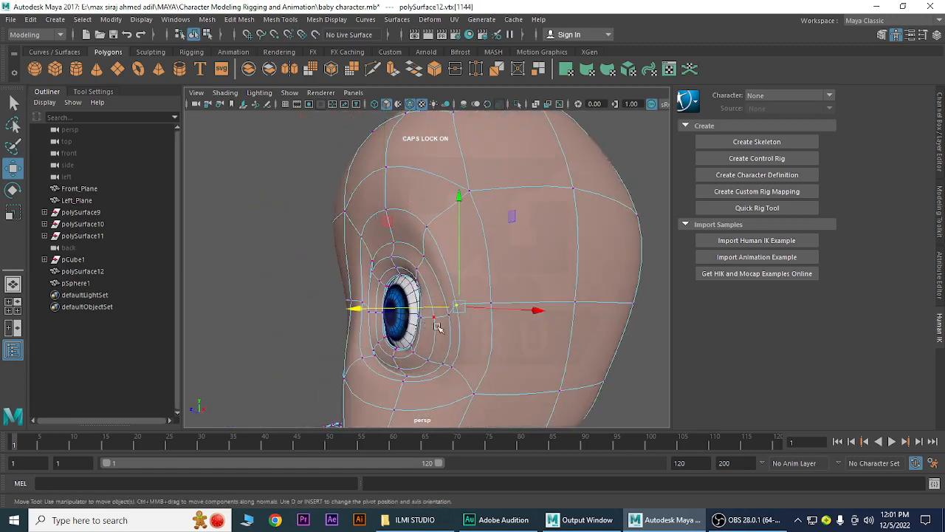
pyautogui.click(366, 309)
pyautogui.moveTo(366, 308); pyautogui.dragTo(553, 298)
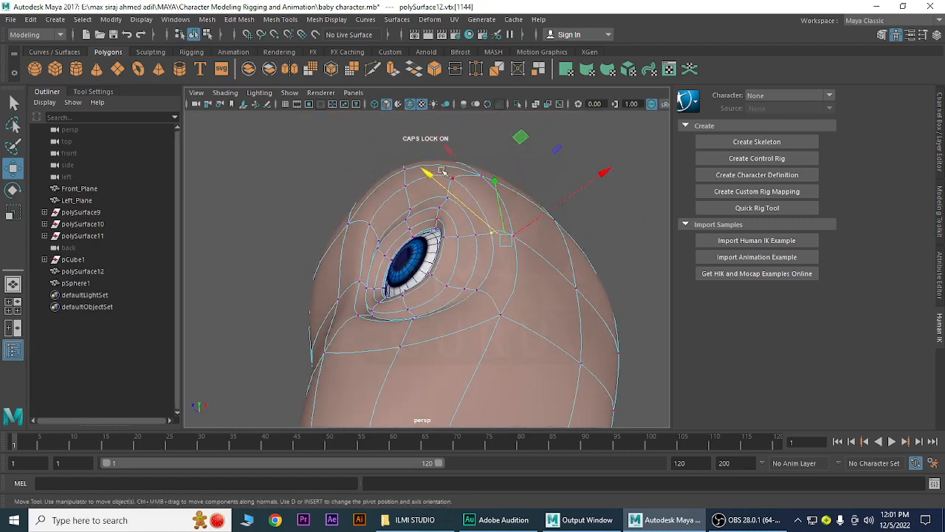
pyautogui.moveTo(437, 180)
pyautogui.mouseDown()
pyautogui.moveTo(441, 190)
pyautogui.moveTo(432, 176)
pyautogui.mouseUp()
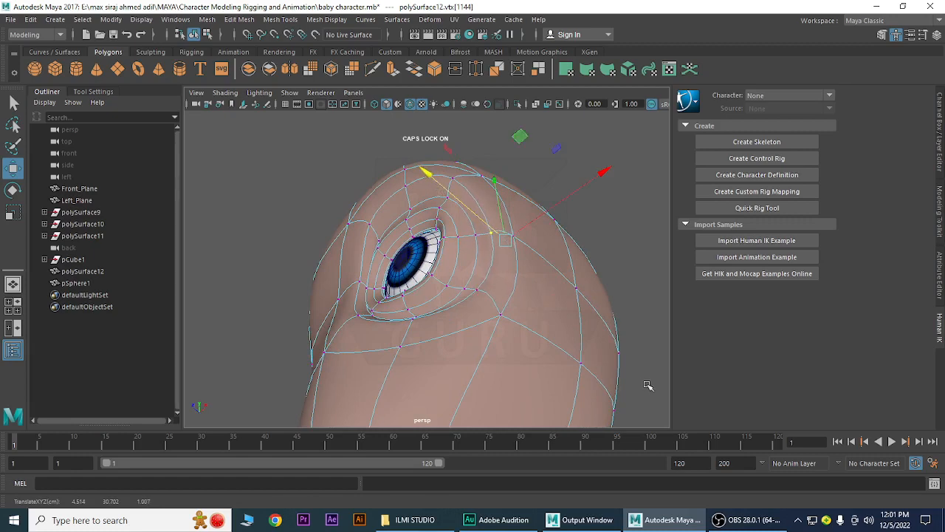
# Move the three outer-loop vertices beneath the eye, one by one from outer to inner corner, downward in the XY plane
pyautogui.keyDown('alt'); pyautogui.moveTo(509, 349); pyautogui.dragTo(559, 353); pyautogui.keyUp('alt')
pyautogui.click(488, 320)
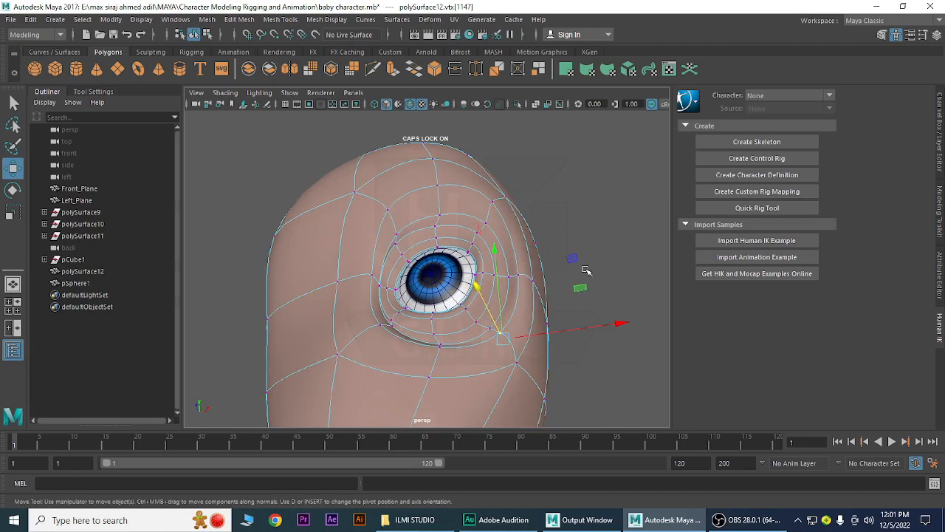
pyautogui.moveTo(574, 259); pyautogui.dragTo(433, 359)
pyautogui.click(439, 352)
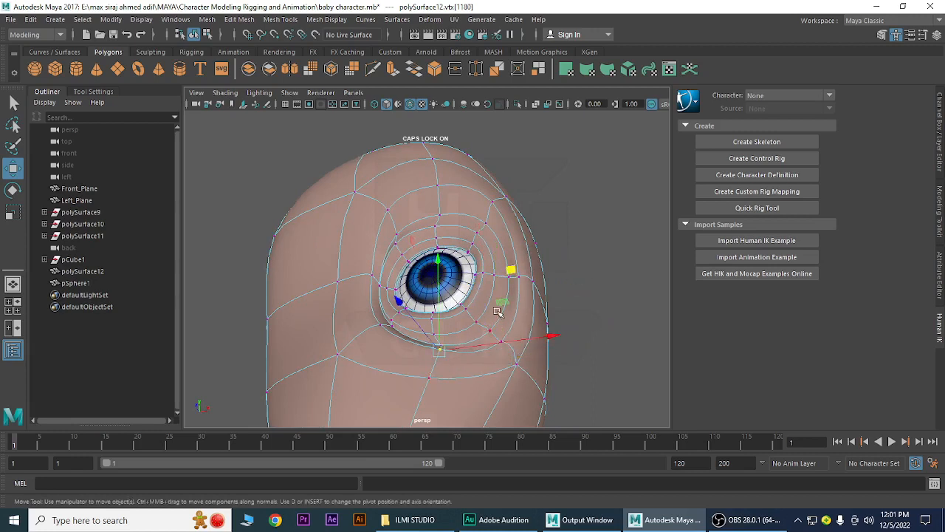
pyautogui.moveTo(512, 273); pyautogui.dragTo(512, 280)
pyautogui.moveTo(504, 292); pyautogui.dragTo(502, 308, button='middle')
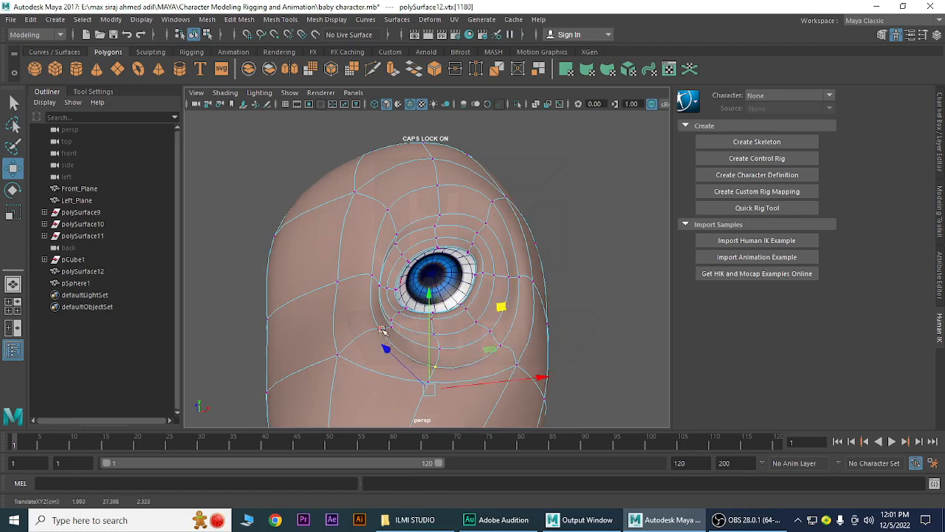
pyautogui.click(382, 328)
pyautogui.moveTo(447, 249)
pyautogui.mouseDown(button='middle')
pyautogui.moveTo(423, 267)
pyautogui.moveTo(443, 264)
pyautogui.mouseUp(button='middle')
pyautogui.keyDown('alt'); pyautogui.moveTo(517, 328); pyautogui.dragTo(502, 362); pyautogui.keyUp('alt')
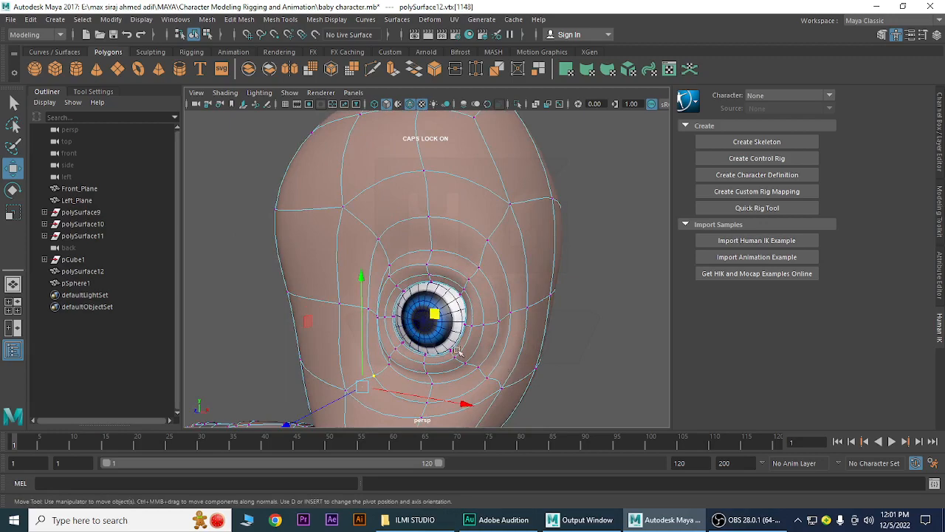
# Move the outer-loop vertex at the inner corner of the eye toward the face centre in the XY plane
pyautogui.scroll(5, 464, 355)
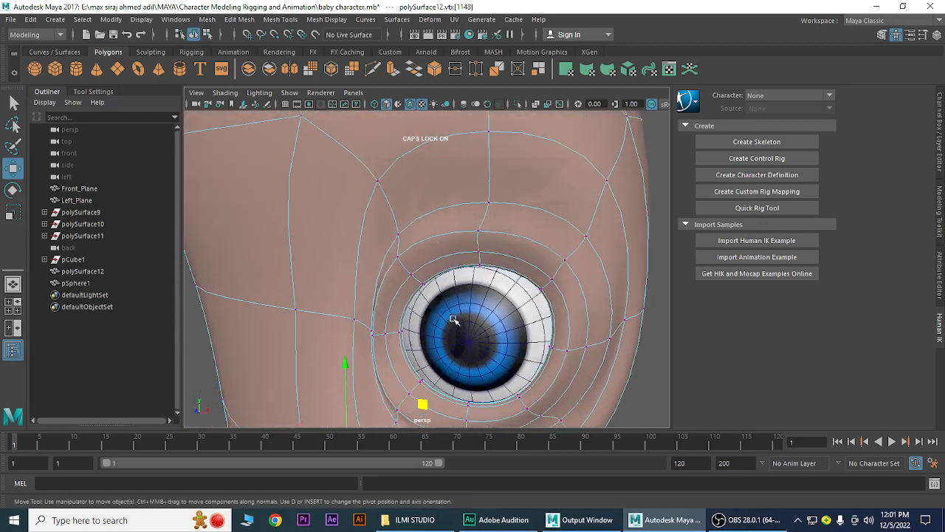
pyautogui.scroll(4, 381, 332)
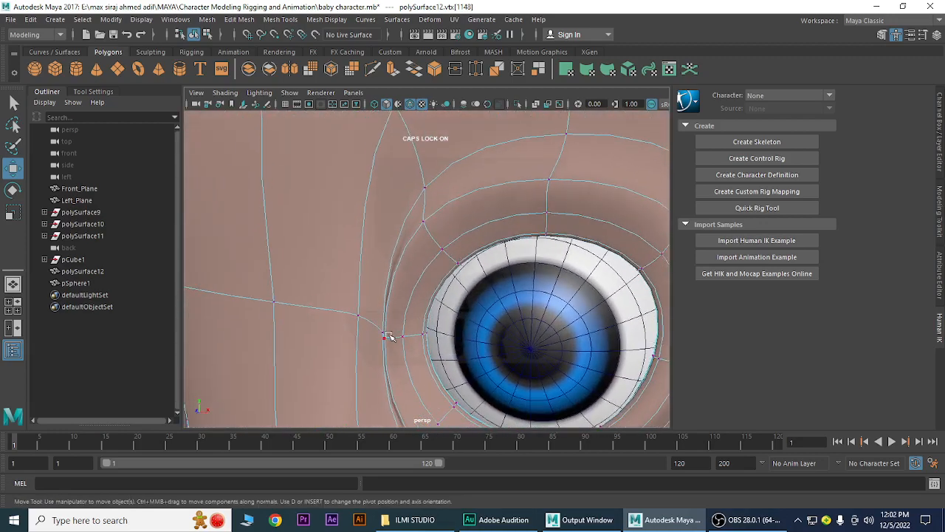
pyautogui.moveTo(452, 259); pyautogui.dragTo(453, 256, button='middle')
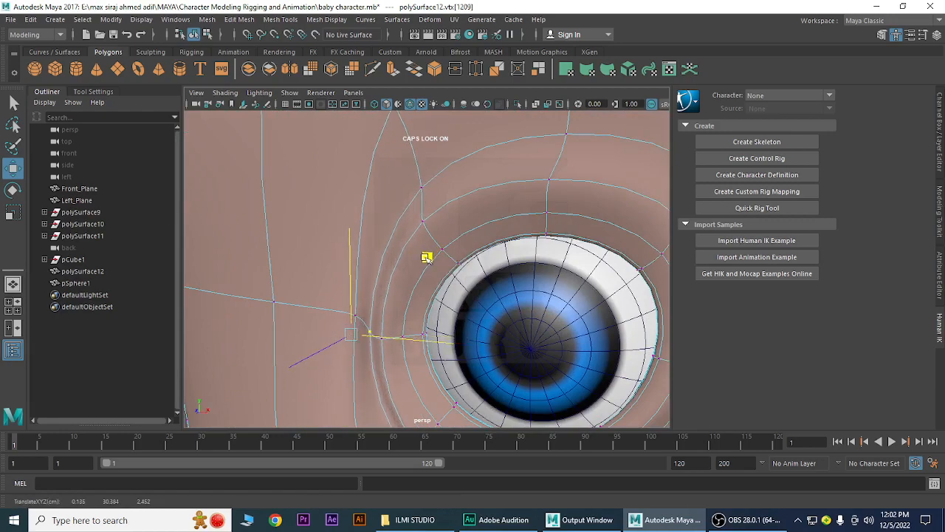
pyautogui.keyDown('alt'); pyautogui.moveTo(488, 350); pyautogui.dragTo(439, 386); pyautogui.keyUp('alt')
pyautogui.keyDown('alt'); pyautogui.moveTo(439, 386); pyautogui.dragTo(457, 358, button='right'); pyautogui.keyUp('alt')
pyautogui.keyDown('alt'); pyautogui.moveTo(457, 357); pyautogui.dragTo(454, 379); pyautogui.keyUp('alt')
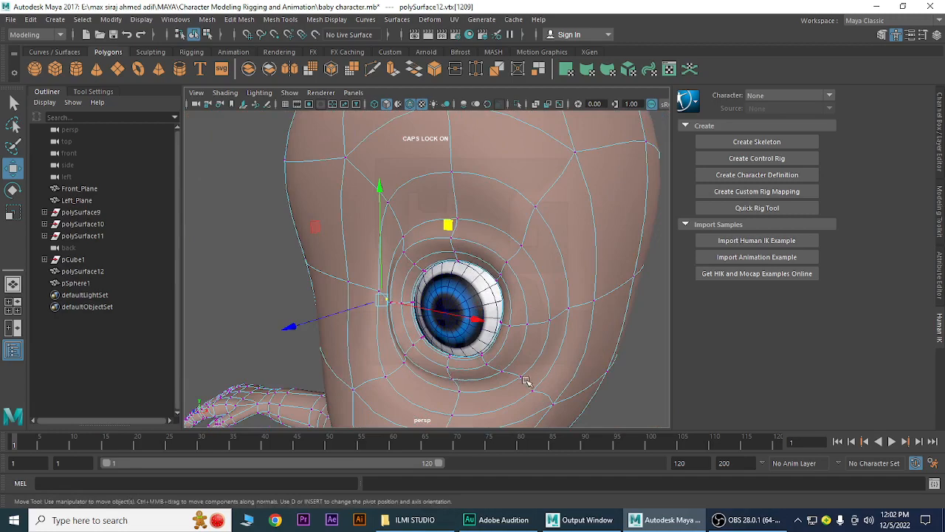
# Switch from the perspective to the front view and frame the whole head
pyautogui.keyDown('alt'); pyautogui.moveTo(525, 379); pyautogui.dragTo(441, 350, button='right'); pyautogui.keyUp('alt')
pyautogui.keyDown('alt'); pyautogui.moveTo(488, 358); pyautogui.dragTo(544, 350); pyautogui.keyUp('alt')
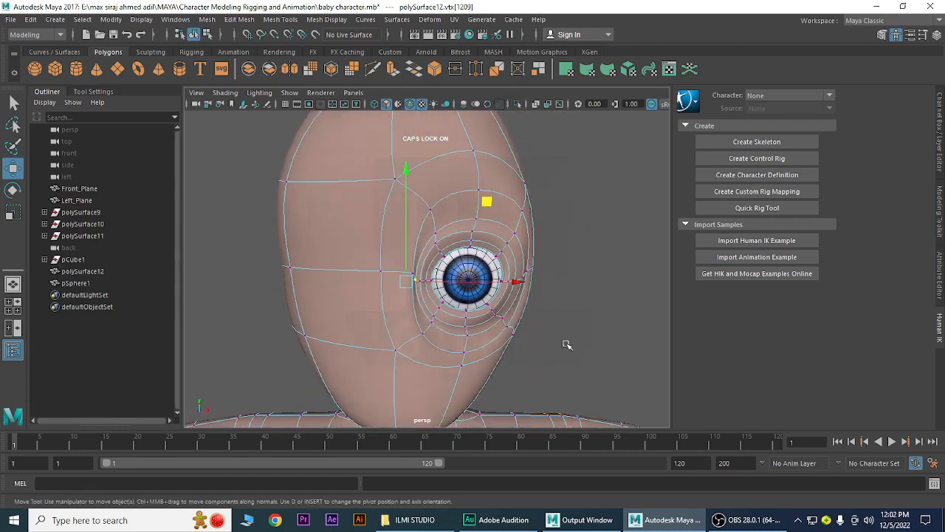
pyautogui.press('space')
pyautogui.moveTo(571, 354); pyautogui.dragTo(570, 375)
pyautogui.scroll(-5, 390, 311)
pyautogui.keyDown('alt'); pyautogui.moveTo(390, 311); pyautogui.dragTo(443, 337, button='middle'); pyautogui.keyUp('alt')
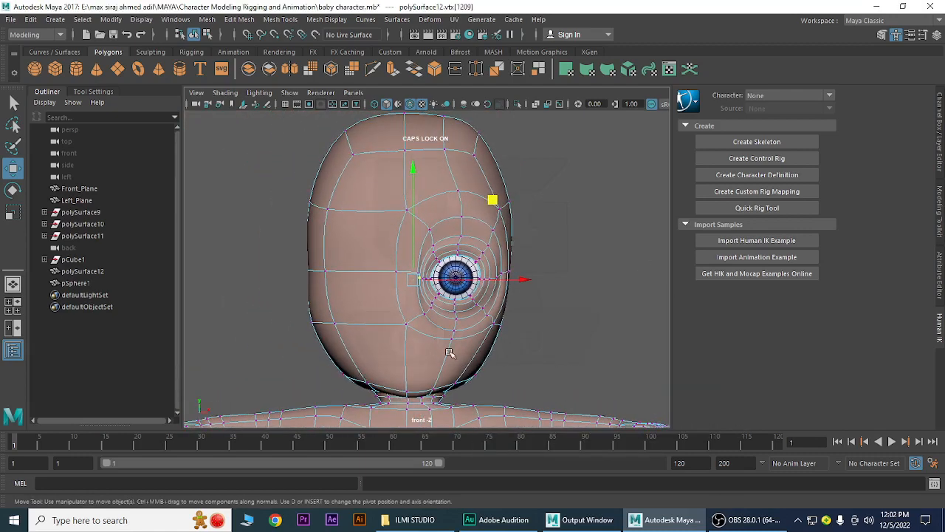
# Turn on X-ray display and make the ImagePlane layer visible behind the head
pyautogui.click(538, 106)
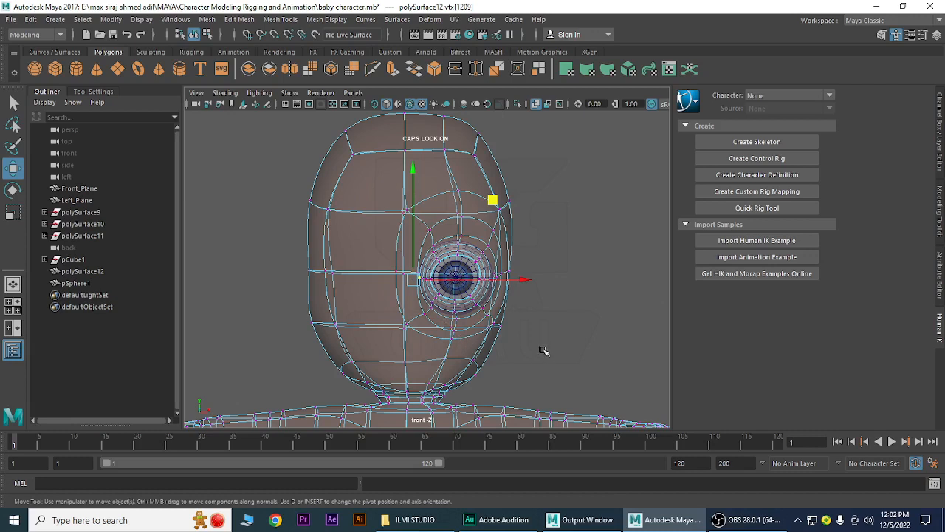
pyautogui.click(941, 116)
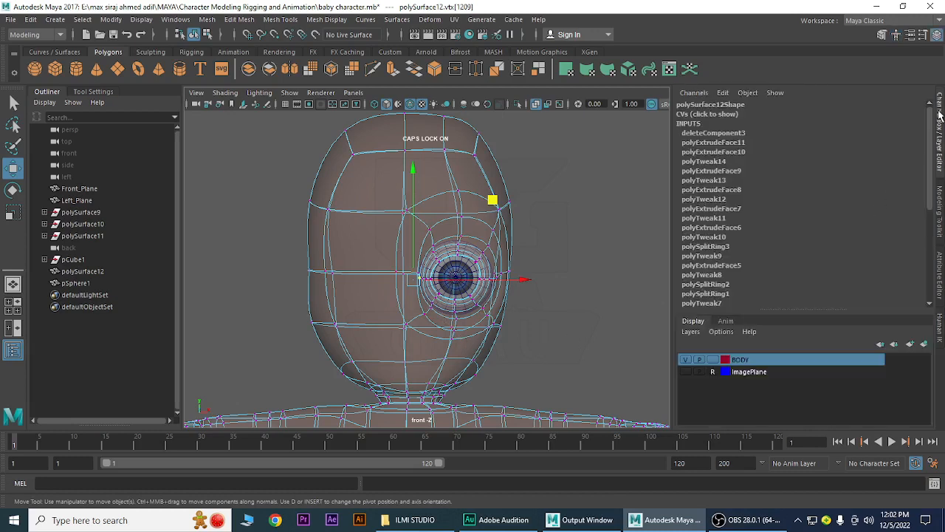
pyautogui.click(685, 372)
pyautogui.scroll(4, 500, 327)
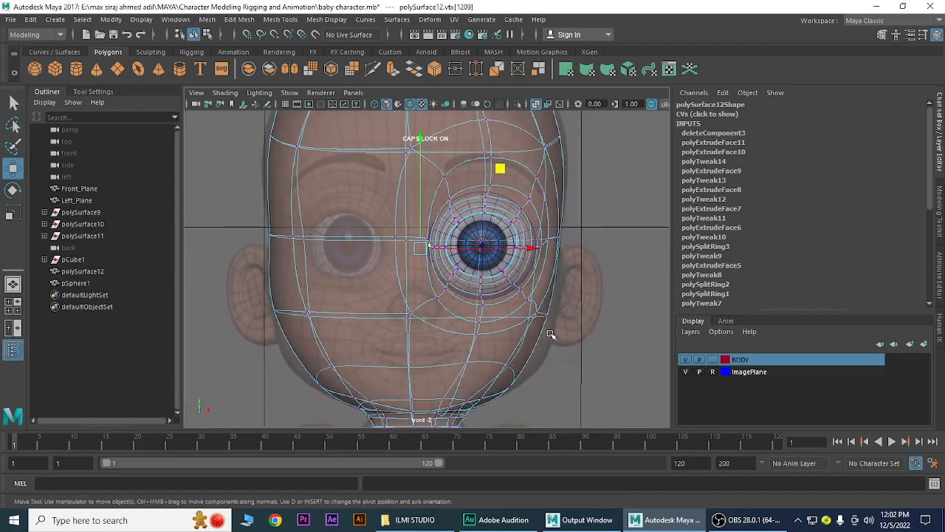
# Turn off the smooth mesh preview on the body and save the scene
pyautogui.press('1')
pyautogui.scroll(-2, 559, 341)
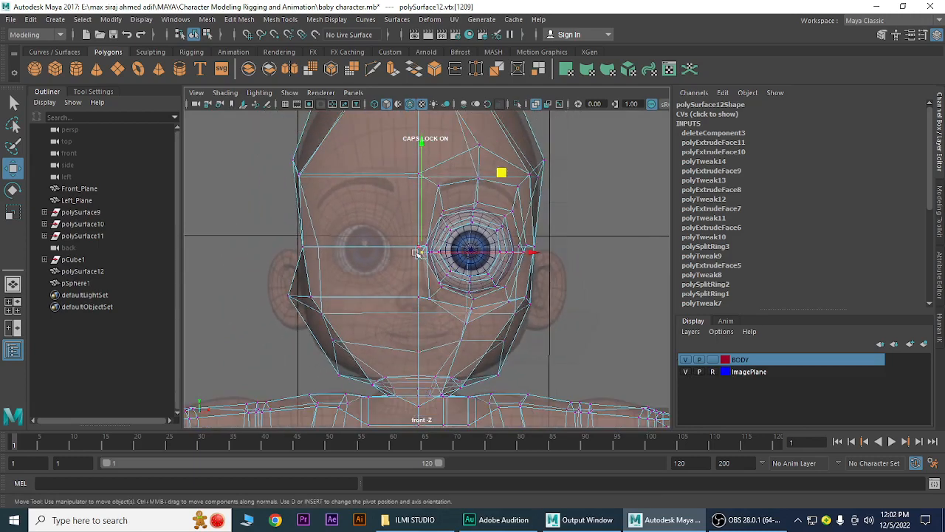
pyautogui.scroll(-2, 466, 325)
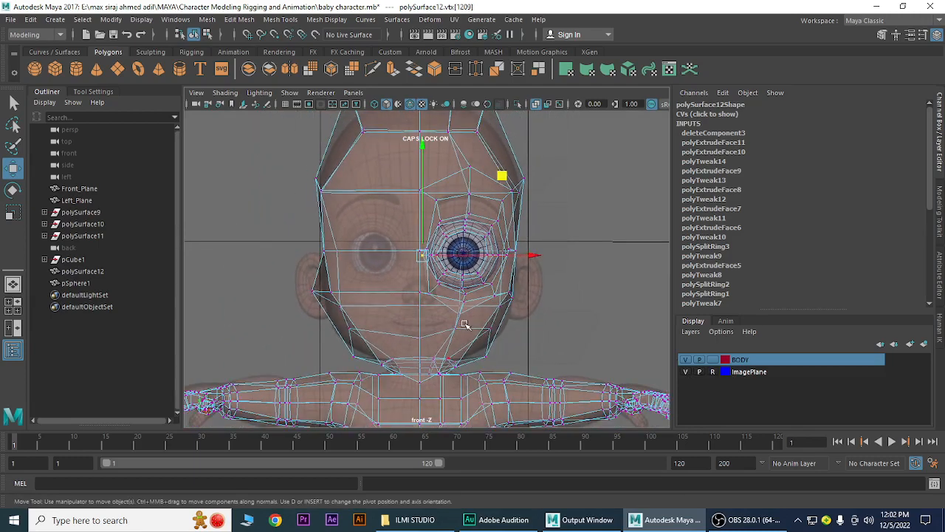
pyautogui.keyDown('alt'); pyautogui.moveTo(465, 325); pyautogui.dragTo(478, 290, button='middle'); pyautogui.keyUp('alt')
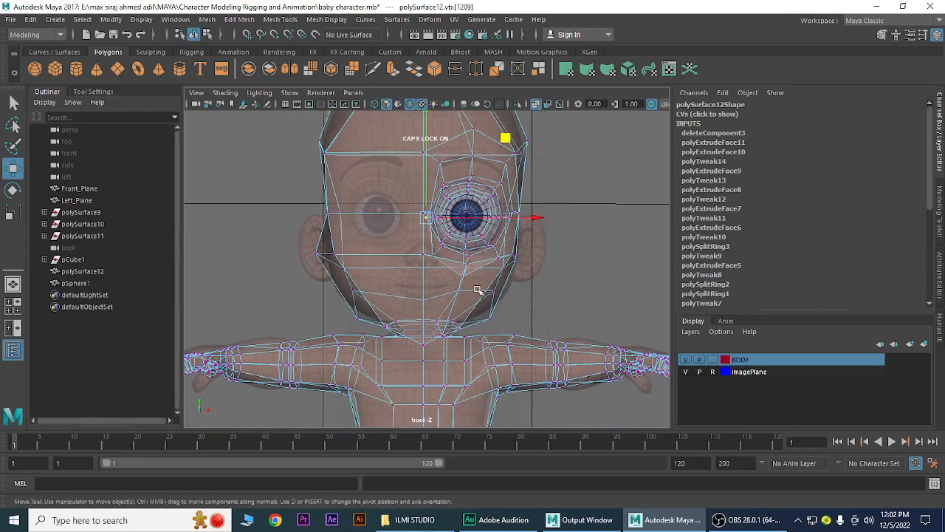
pyautogui.hotkey('ctrl', 's')
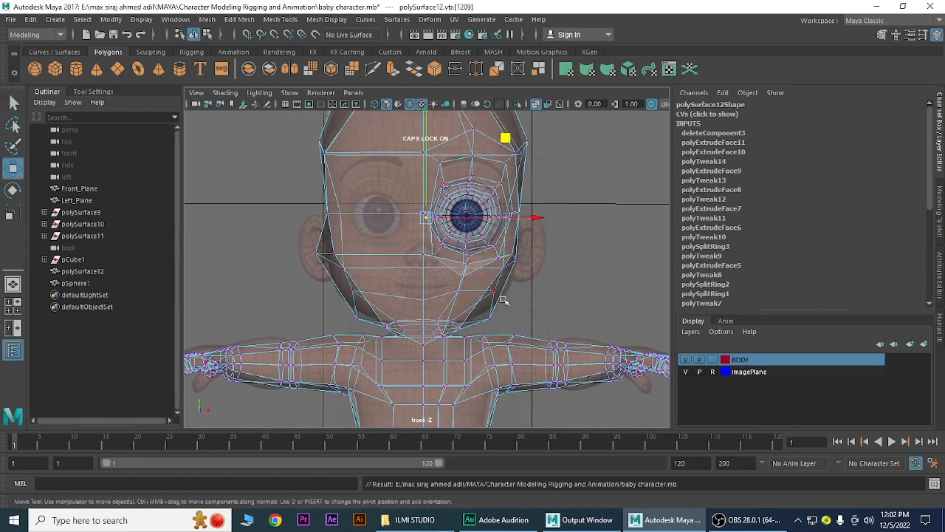
# Lower the face centre-line vertex just below eye level along Y to the reference's nose base, checking it with X-ray display
pyautogui.scroll(3, 539, 303)
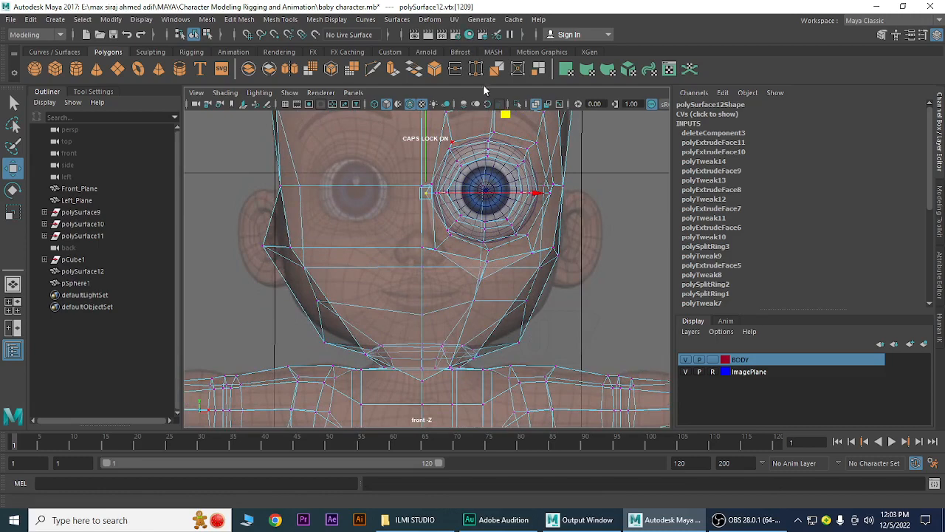
pyautogui.click(536, 104)
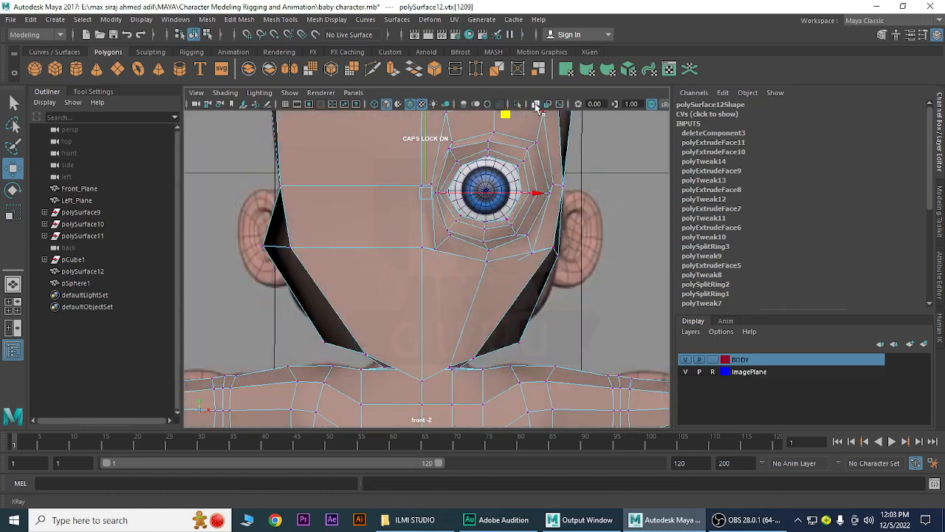
pyautogui.click(422, 247)
pyautogui.moveTo(423, 170)
pyautogui.mouseDown()
pyautogui.moveTo(421, 193)
pyautogui.moveTo(427, 184)
pyautogui.mouseUp()
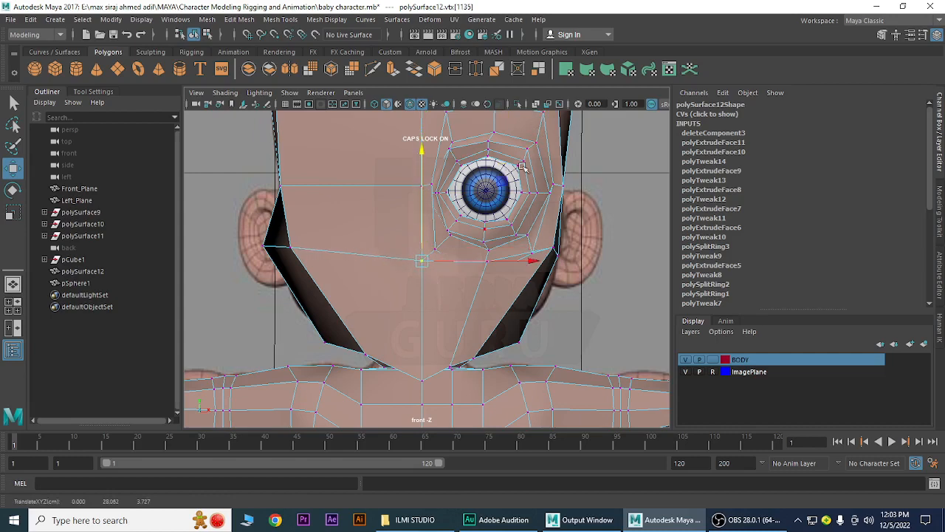
pyautogui.click(535, 104)
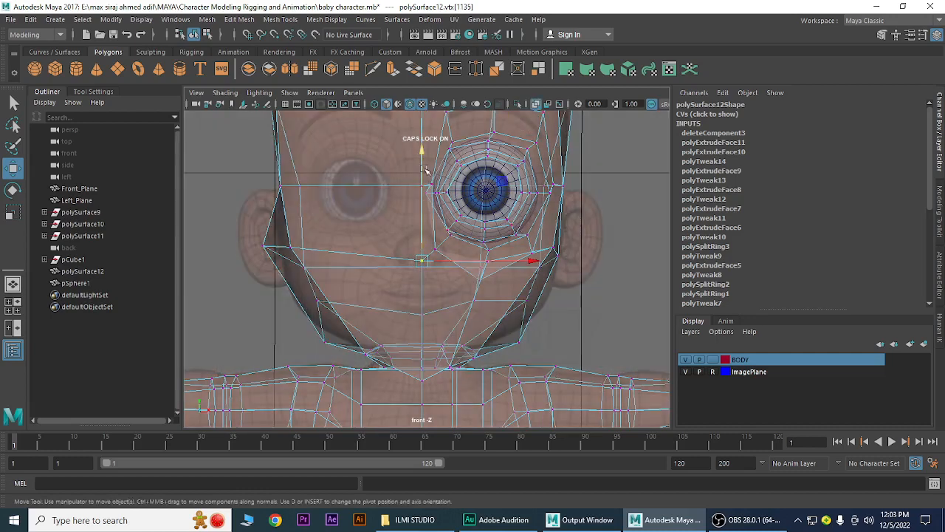
pyautogui.moveTo(423, 168); pyautogui.dragTo(422, 169)
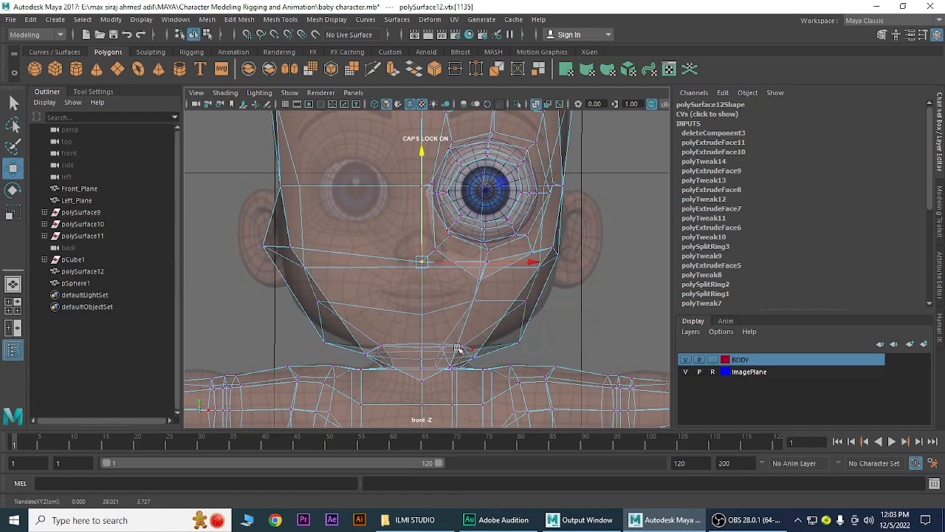
# Compare the lower face with the reference image using X-ray display, leaving X-ray off and the vertices deselected
pyautogui.click(422, 315)
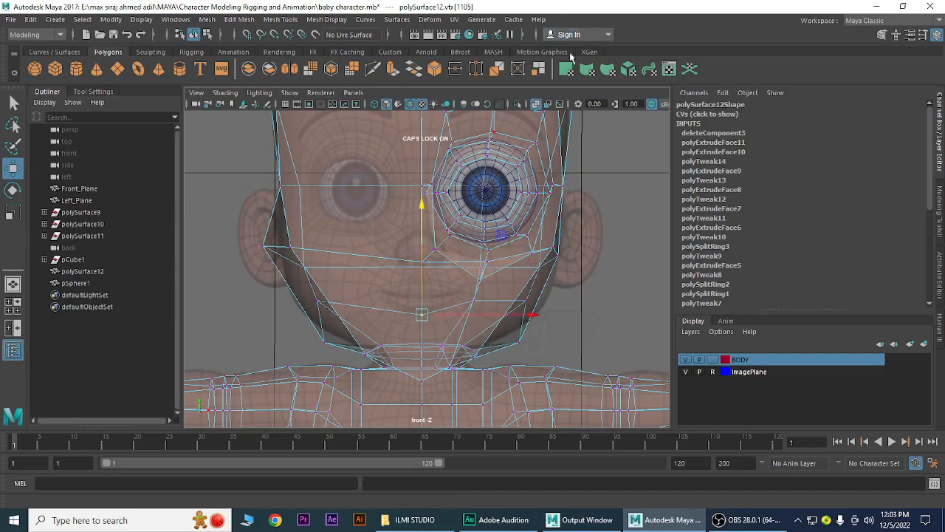
pyautogui.click(535, 105)
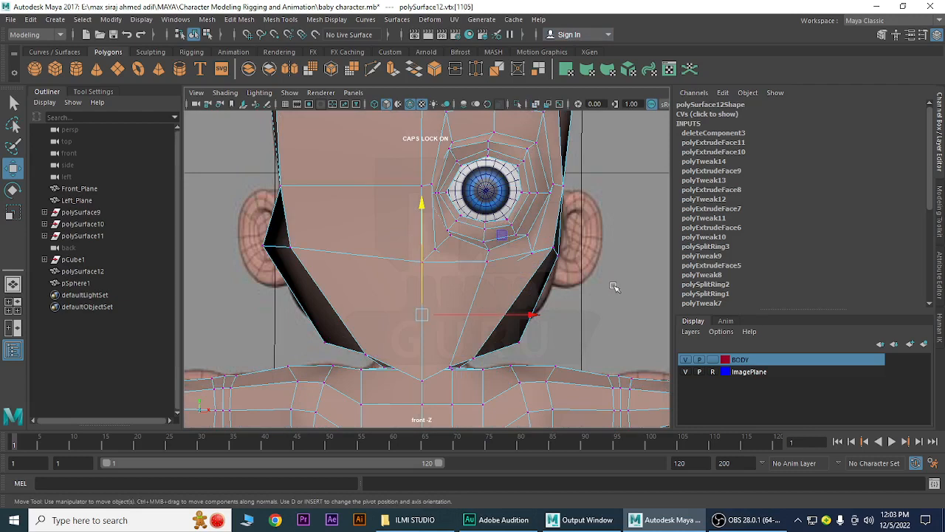
pyautogui.click(536, 105)
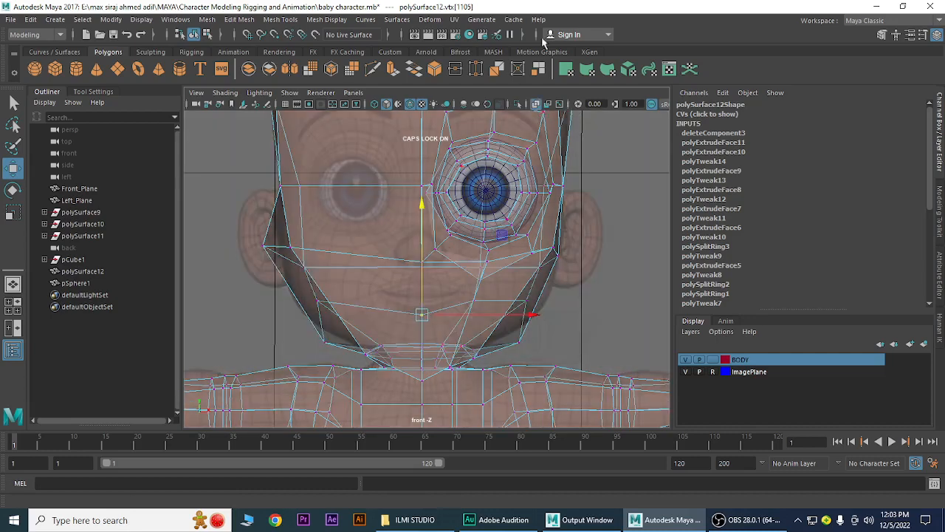
pyautogui.click(537, 104)
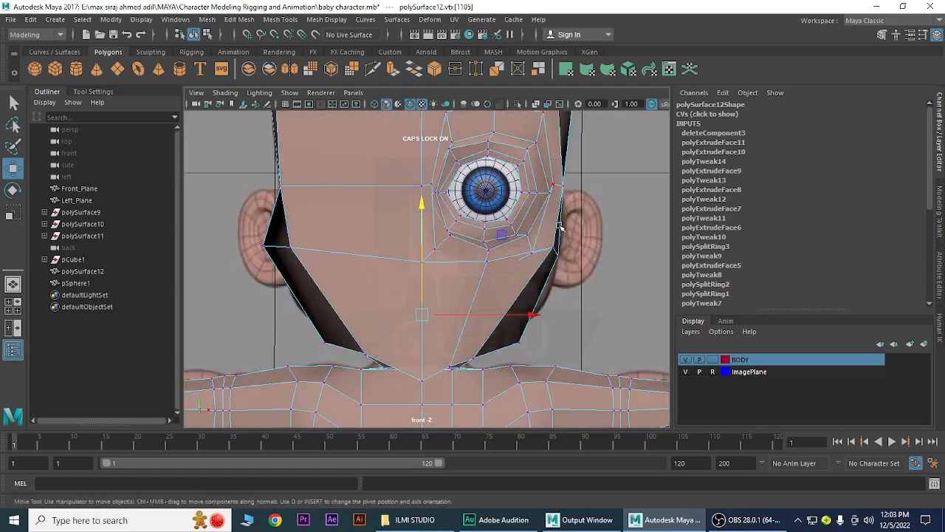
pyautogui.click(563, 316)
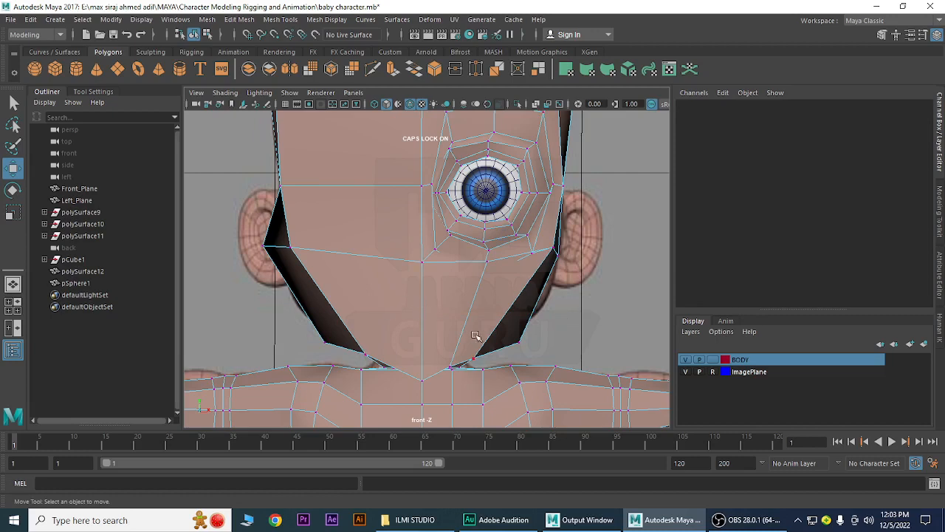
# Insert an edge loop across the lower face just above the reference's mouth, using X-ray display in the front view for placement
pyautogui.press('space')
pyautogui.moveTo(480, 319); pyautogui.dragTo(477, 296)
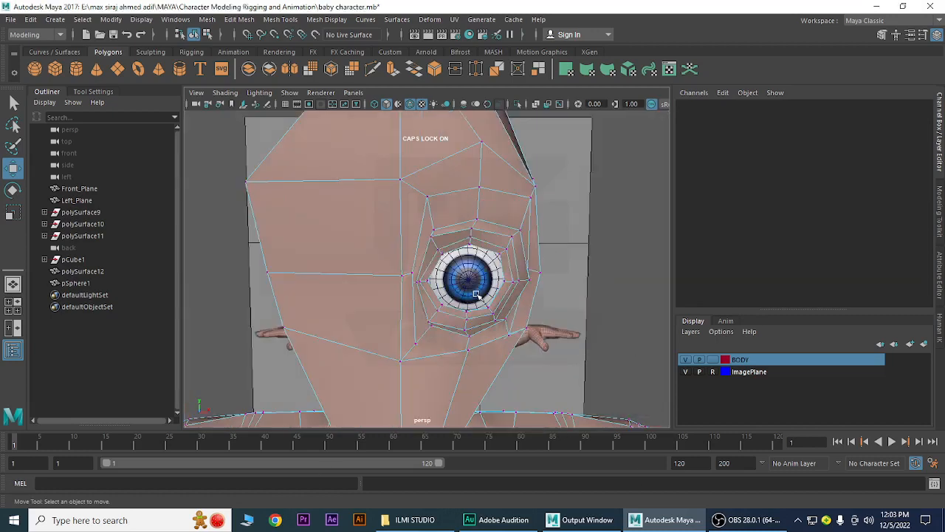
pyautogui.keyDown('alt'); pyautogui.moveTo(489, 325); pyautogui.dragTo(409, 267, button='right'); pyautogui.keyUp('alt')
pyautogui.keyDown('alt'); pyautogui.moveTo(409, 267); pyautogui.dragTo(271, 276); pyautogui.keyUp('alt')
pyautogui.keyDown('alt'); pyautogui.moveTo(270, 276); pyautogui.dragTo(446, 303, button='right'); pyautogui.keyUp('alt')
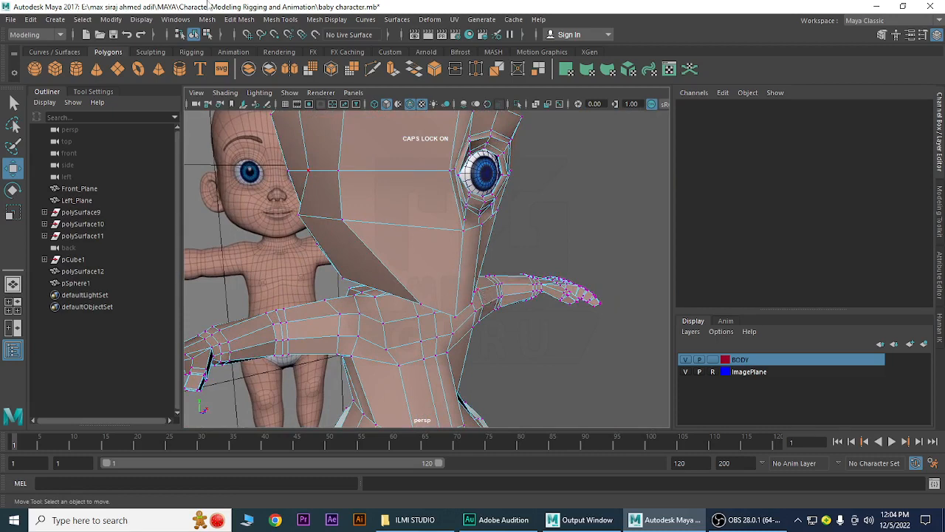
pyautogui.click(280, 20)
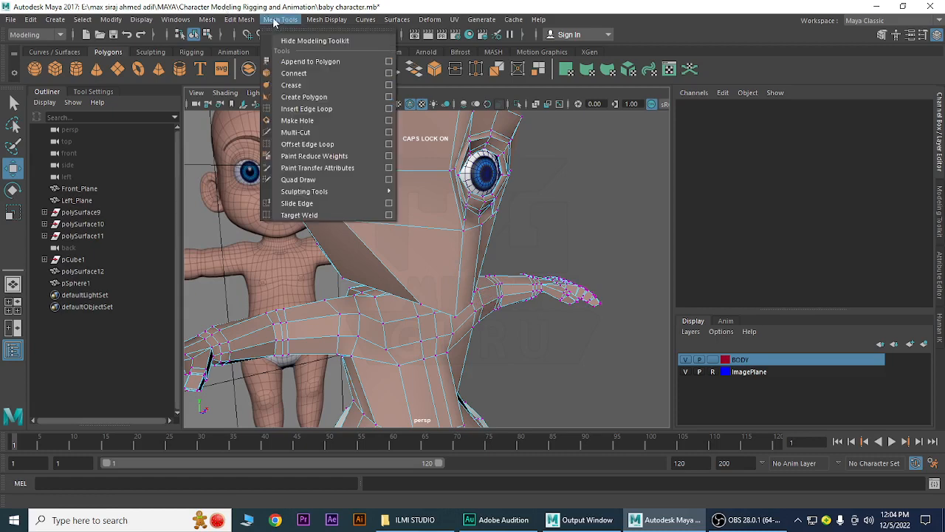
pyautogui.click(319, 111)
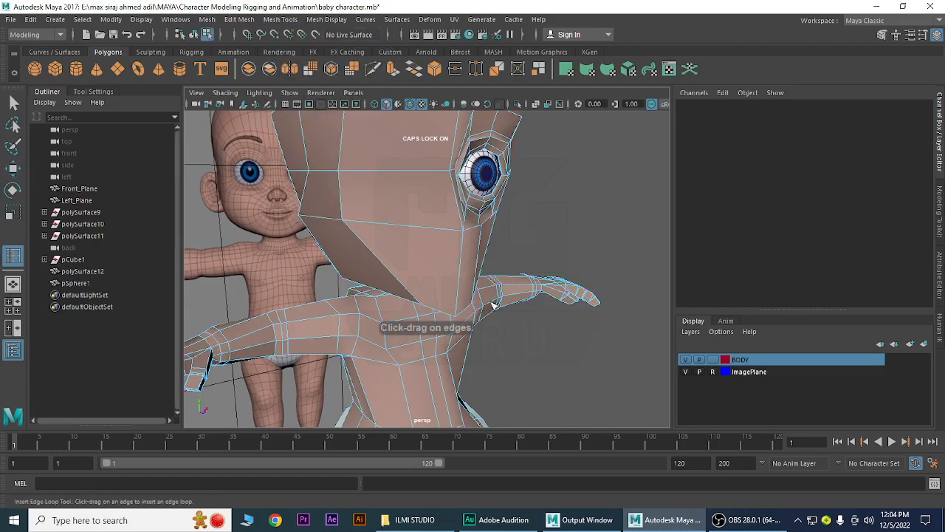
pyautogui.press('space')
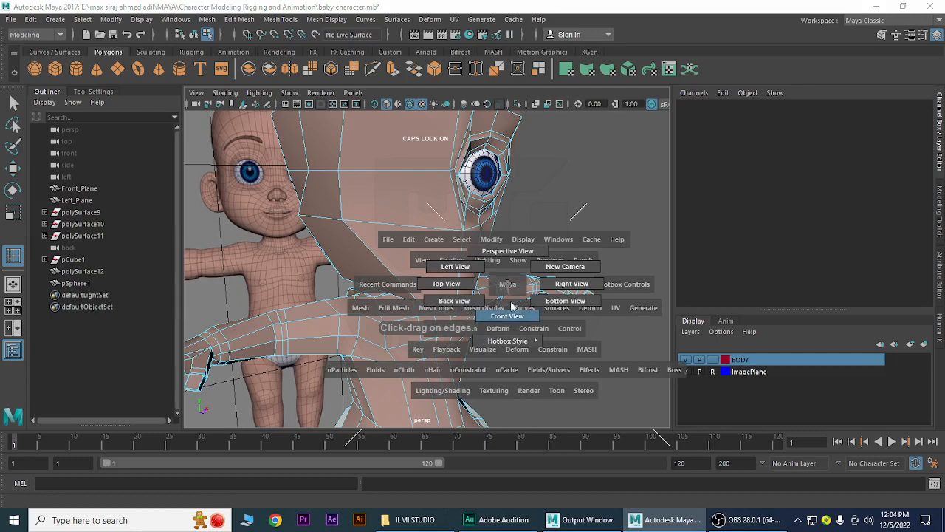
pyautogui.moveTo(508, 284); pyautogui.dragTo(513, 315)
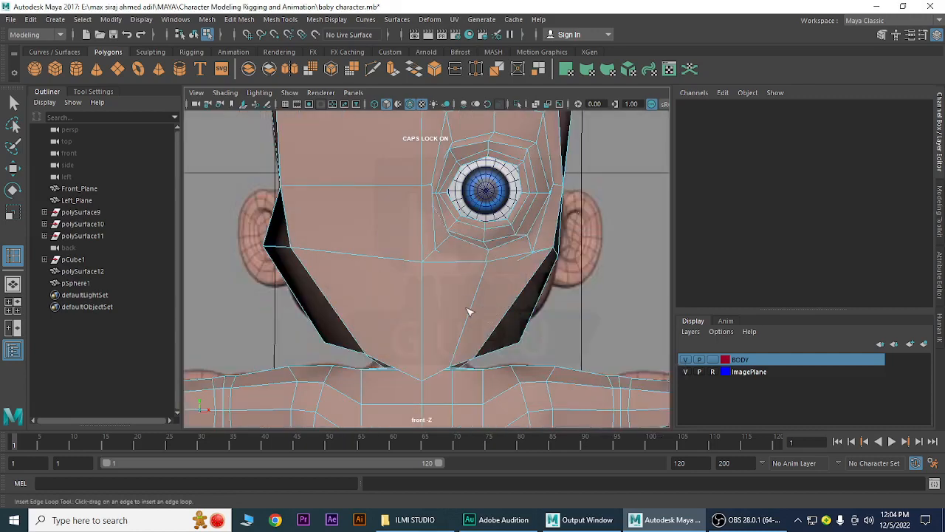
pyautogui.click(537, 104)
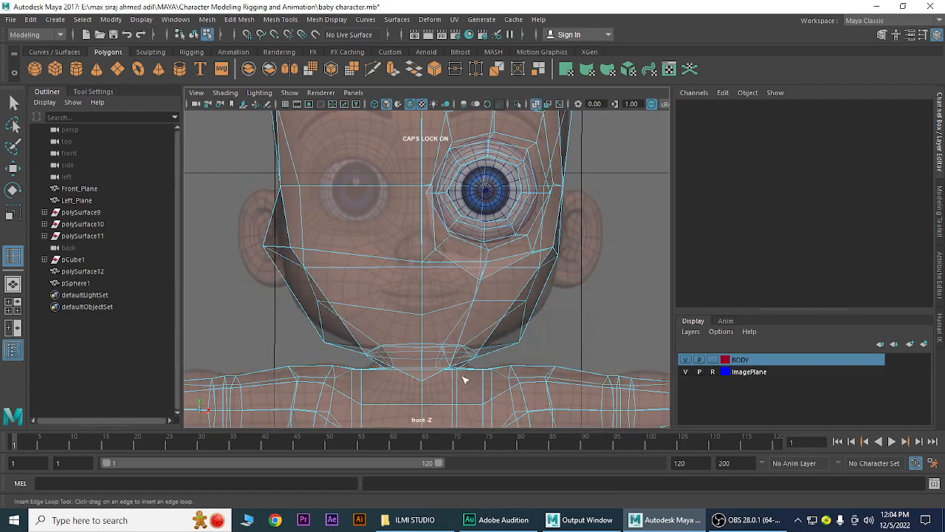
pyautogui.click(424, 291)
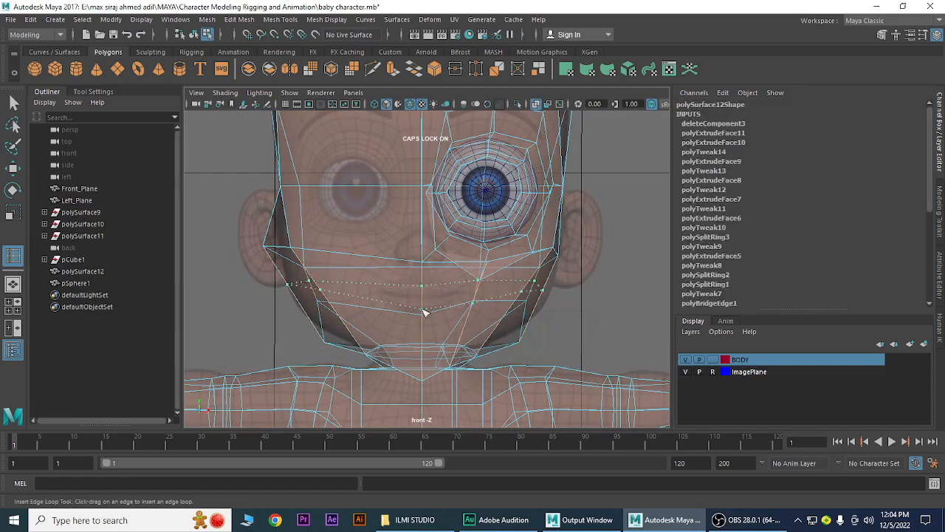
pyautogui.moveTo(435, 270); pyautogui.dragTo(439, 300)
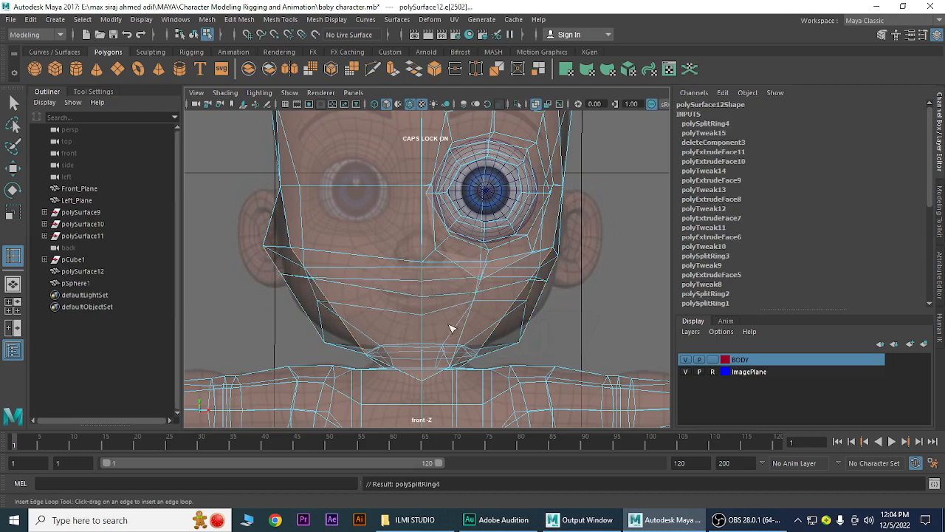
# Turn off X-ray display, leave the Insert Edge Loop tool and check the new loop across the lower face
pyautogui.scroll(5, 453, 303)
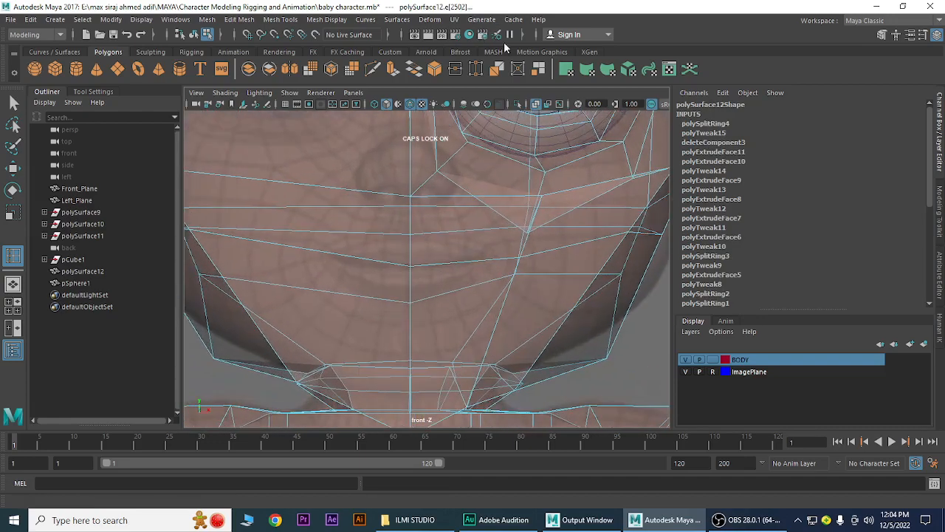
pyautogui.click(536, 105)
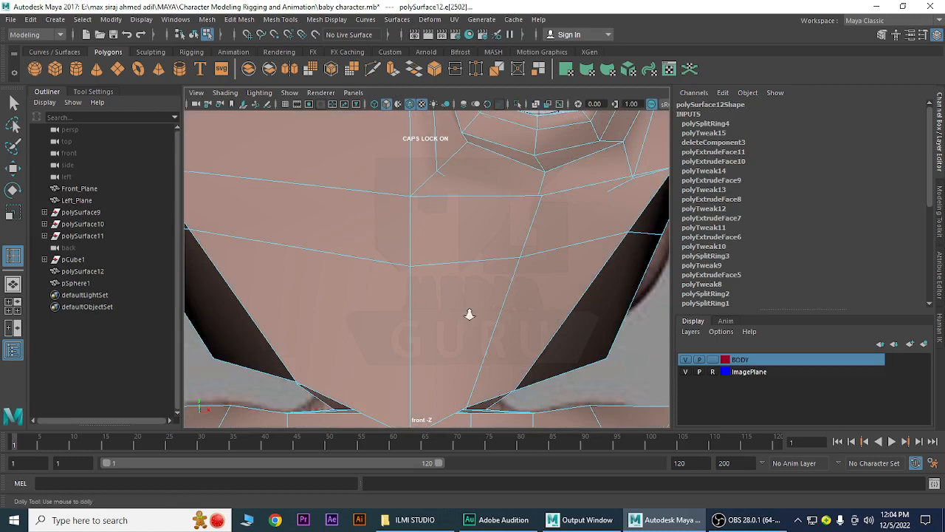
pyautogui.scroll(-2, 455, 309)
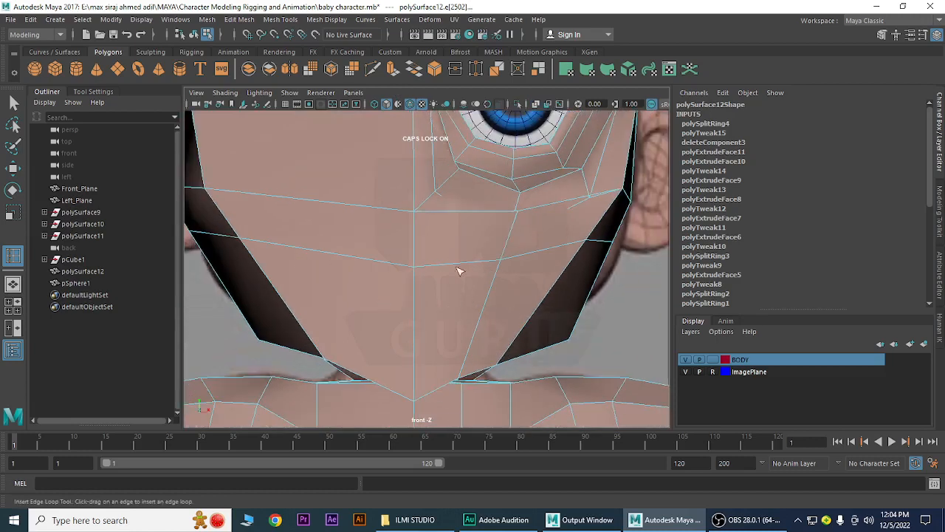
pyautogui.press('q')
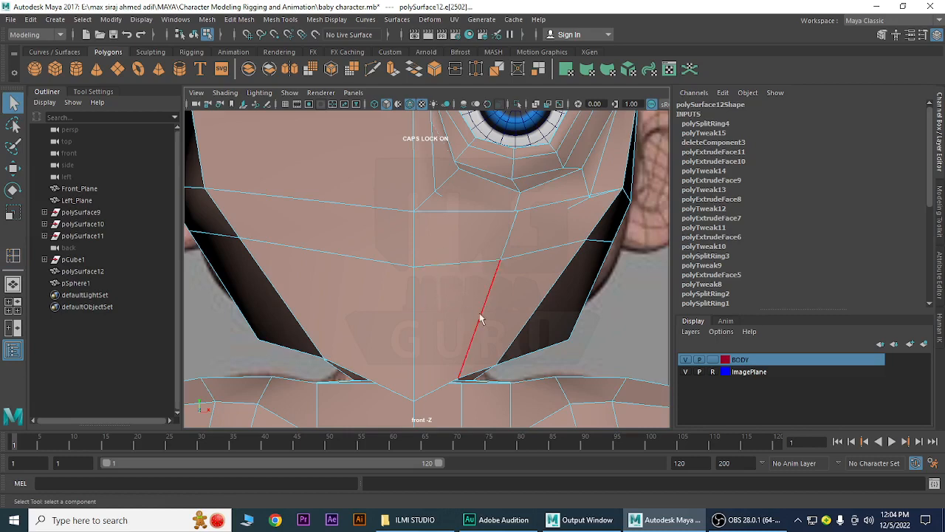
pyautogui.scroll(-2, 480, 319)
pyautogui.scroll(2, 453, 310)
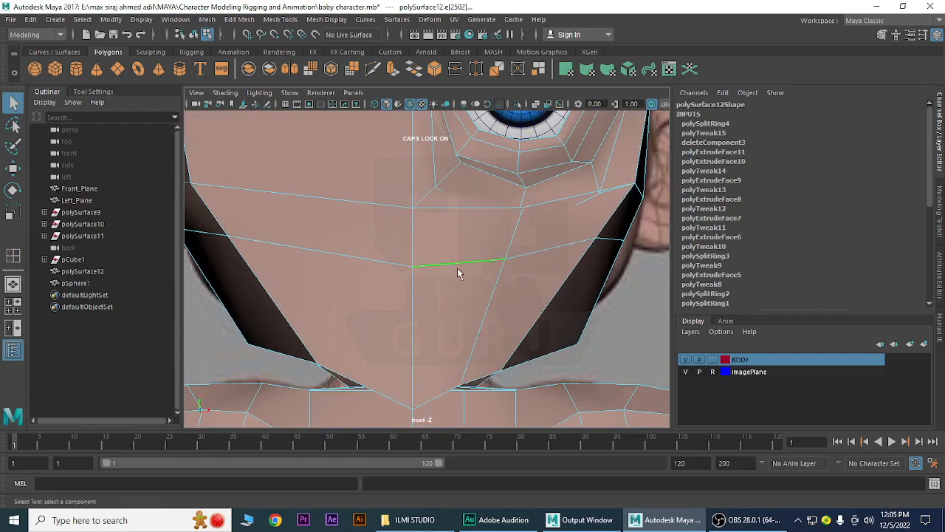
pyautogui.scroll(-2, 483, 276)
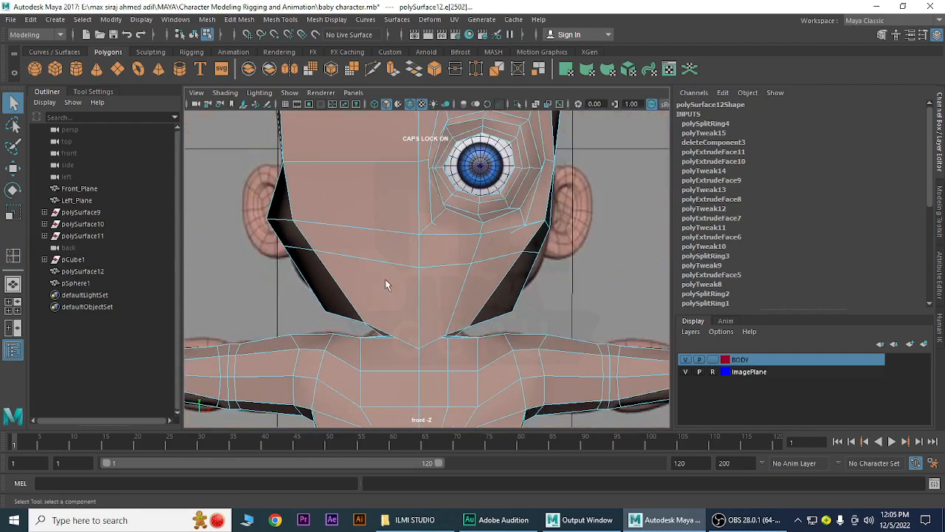
# Switch the body mesh to face selection and select all faces on the half without the eye, from head to foot
pyautogui.scroll(-3, 387, 277)
pyautogui.scroll(-2, 460, 311)
pyautogui.keyDown('alt'); pyautogui.moveTo(439, 308); pyautogui.dragTo(451, 289, button='middle'); pyautogui.keyUp('alt')
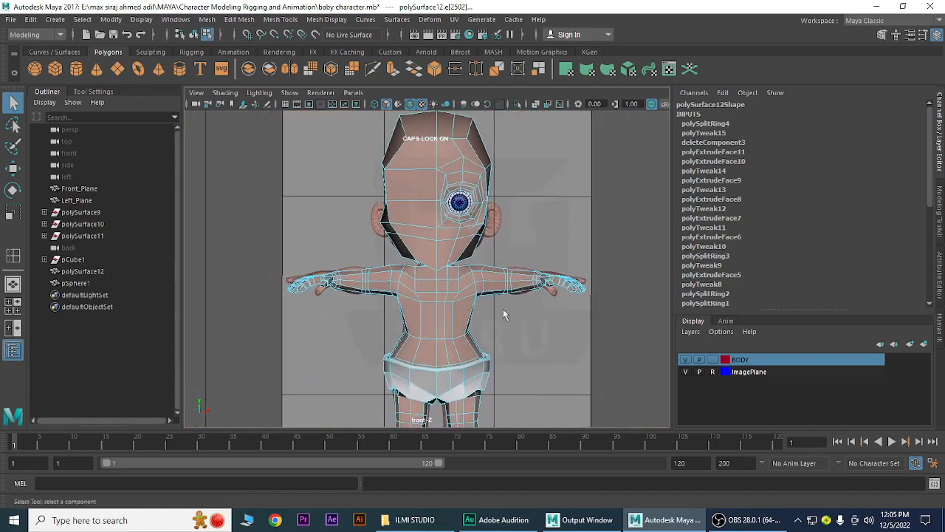
pyautogui.keyDown('alt'); pyautogui.moveTo(504, 313); pyautogui.dragTo(375, 289, button='right'); pyautogui.keyUp('alt')
pyautogui.keyDown('alt'); pyautogui.moveTo(415, 293); pyautogui.dragTo(424, 347, button='middle'); pyautogui.keyUp('alt')
pyautogui.keyDown('alt'); pyautogui.moveTo(425, 347); pyautogui.dragTo(449, 326, button='right'); pyautogui.keyUp('alt')
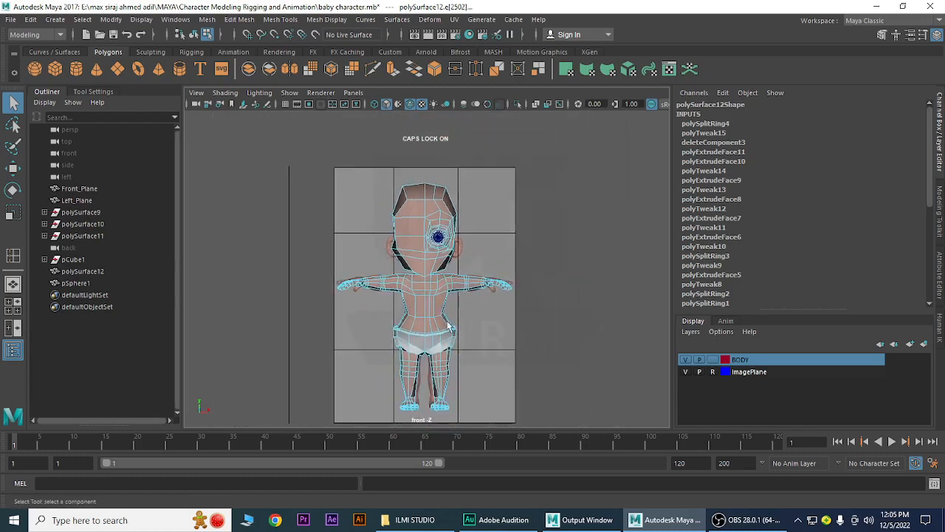
pyautogui.moveTo(427, 246); pyautogui.dragTo(478, 164, button='right')
pyautogui.moveTo(414, 252); pyautogui.dragTo(360, 181, button='right')
pyautogui.scroll(5, 521, 287)
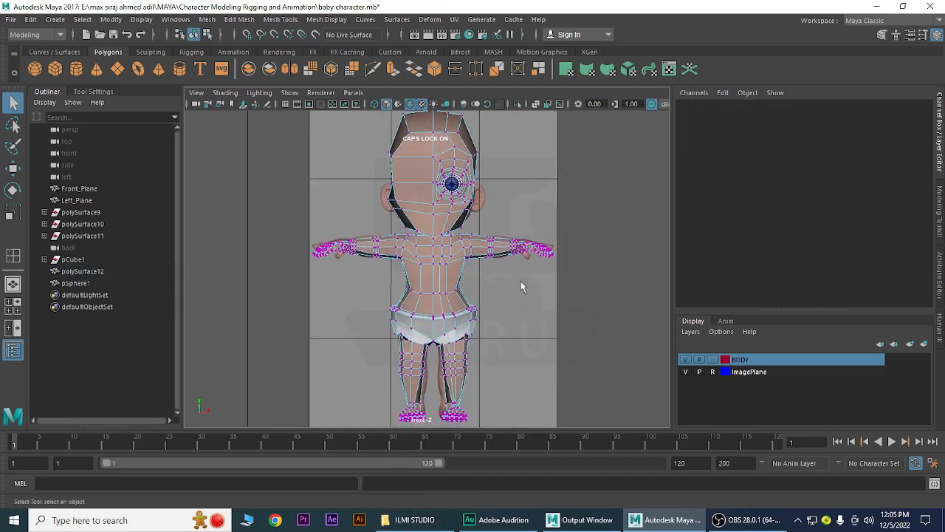
pyautogui.scroll(-3, 521, 287)
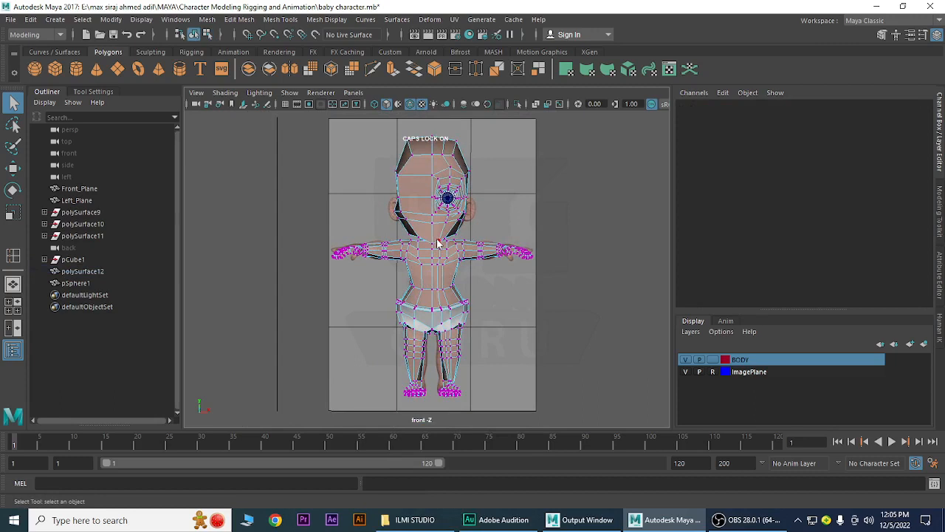
pyautogui.rightClick(438, 244)
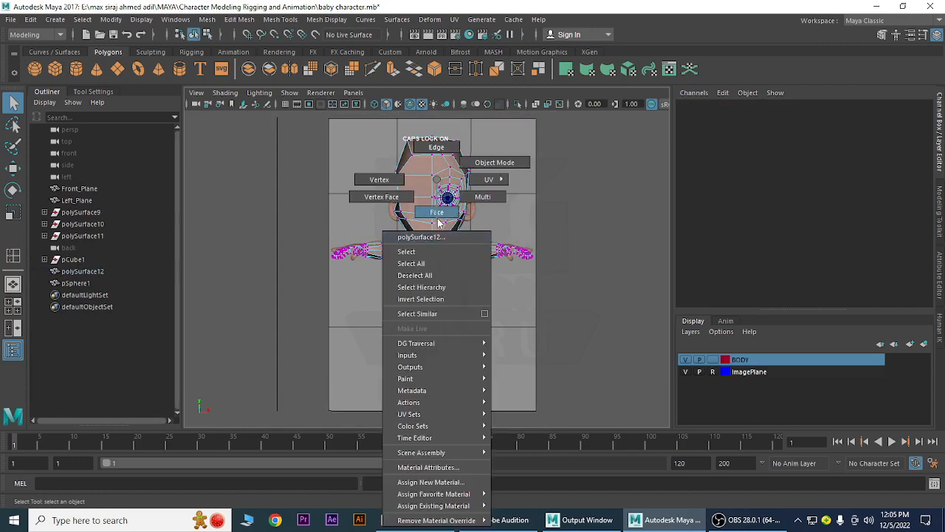
pyautogui.click(438, 214)
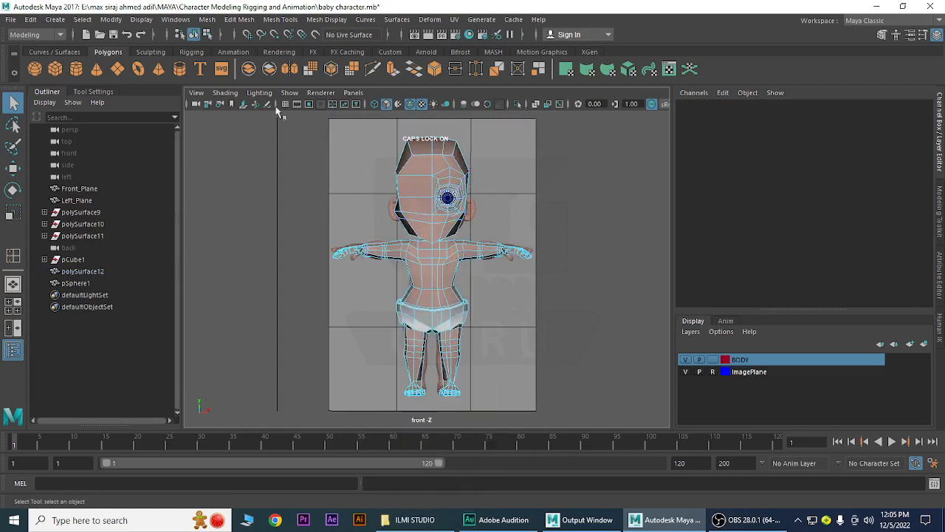
pyautogui.moveTo(277, 119); pyautogui.dragTo(432, 454)
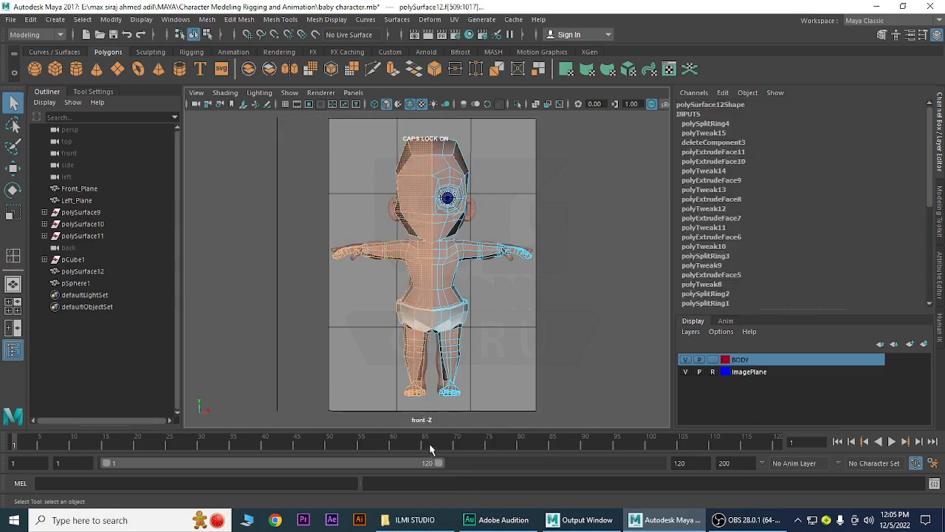
# Switch to the perspective view and hide the ImagePlane layer to inspect the selected half from behind and the side
pyautogui.press('space')
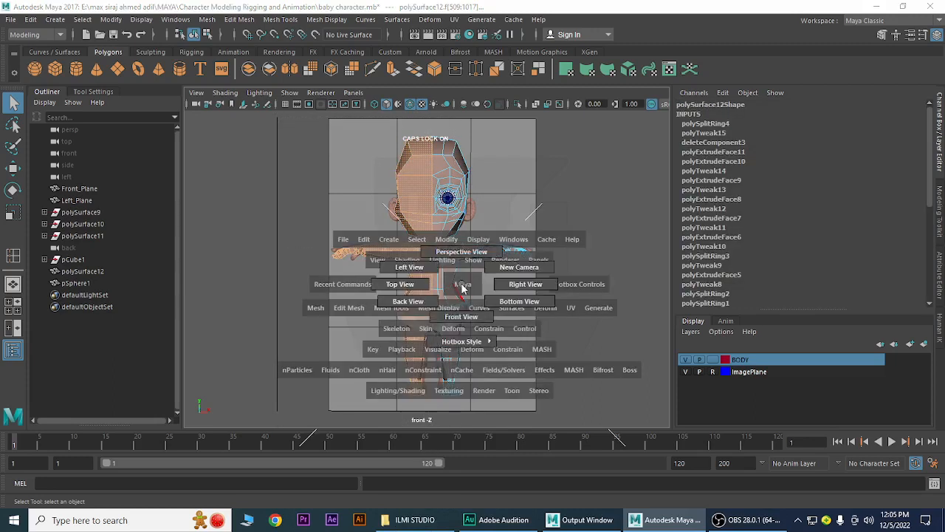
pyautogui.moveTo(462, 288); pyautogui.dragTo(462, 254)
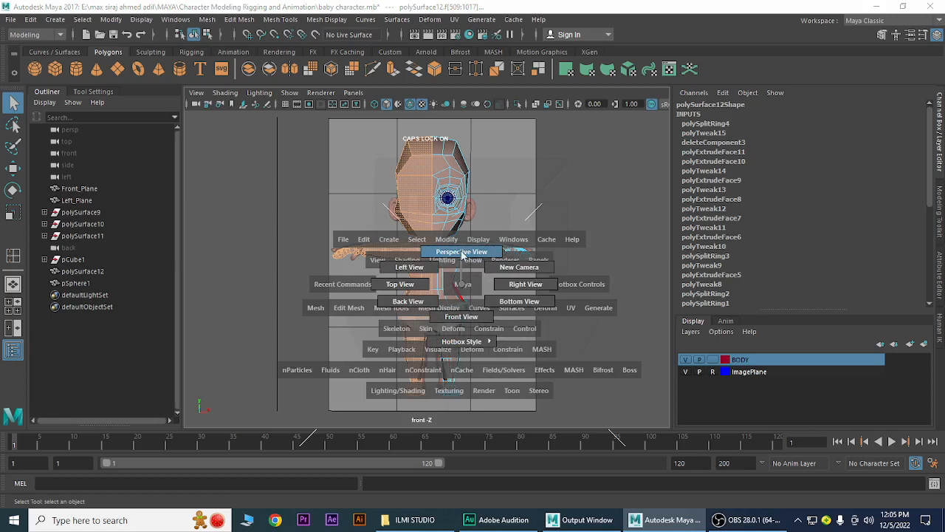
pyautogui.moveTo(463, 254); pyautogui.dragTo(463, 254)
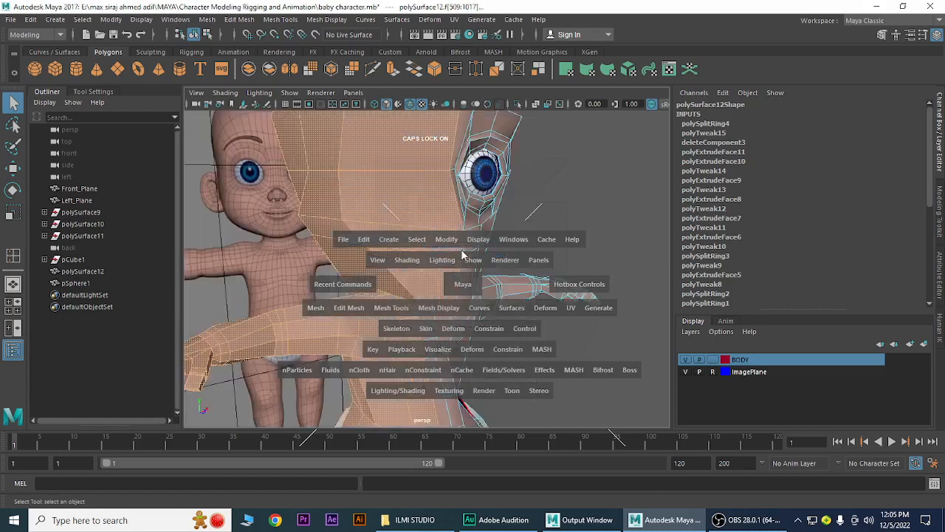
pyautogui.scroll(-5, 449, 312)
pyautogui.keyDown('alt'); pyautogui.moveTo(508, 341); pyautogui.dragTo(649, 392); pyautogui.keyUp('alt')
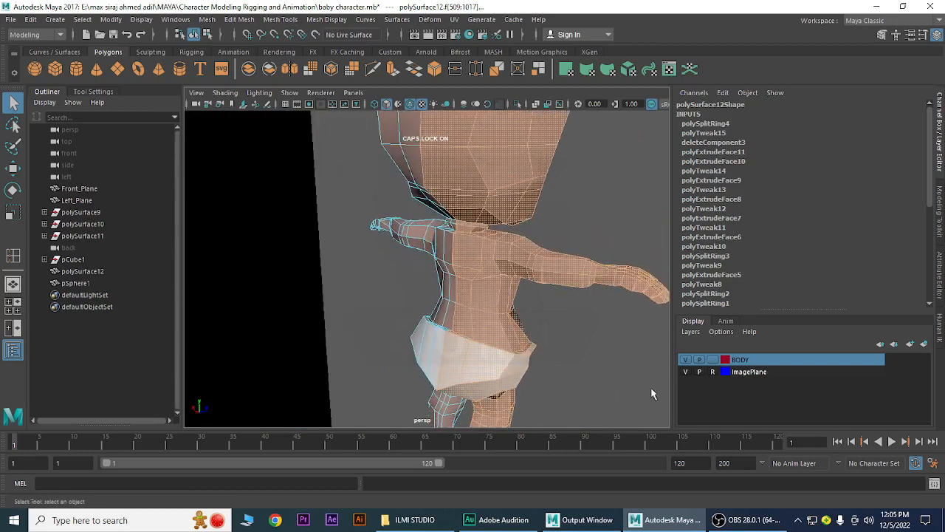
pyautogui.click(685, 371)
pyautogui.keyDown('alt'); pyautogui.moveTo(434, 361); pyautogui.dragTo(395, 372); pyautogui.keyUp('alt')
pyautogui.scroll(-5, 393, 369)
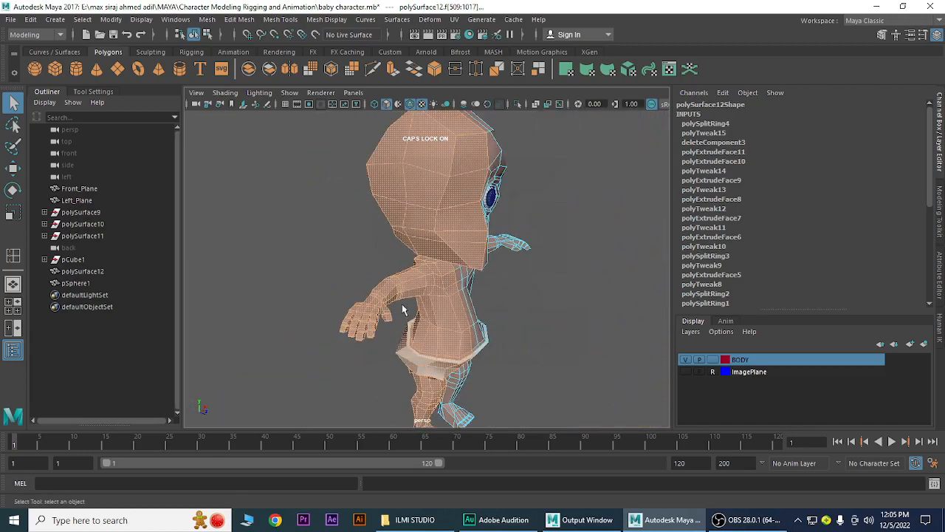
# Delete the selected faces so only the half of the body with the eye remains
pyautogui.keyDown('alt'); pyautogui.moveTo(377, 315); pyautogui.dragTo(407, 325, button='middle'); pyautogui.keyUp('alt')
pyautogui.keyDown('alt'); pyautogui.moveTo(451, 345); pyautogui.dragTo(490, 336); pyautogui.keyUp('alt')
pyautogui.scroll(-3, 449, 321)
pyautogui.scroll(2, 492, 340)
pyautogui.press('Delete')
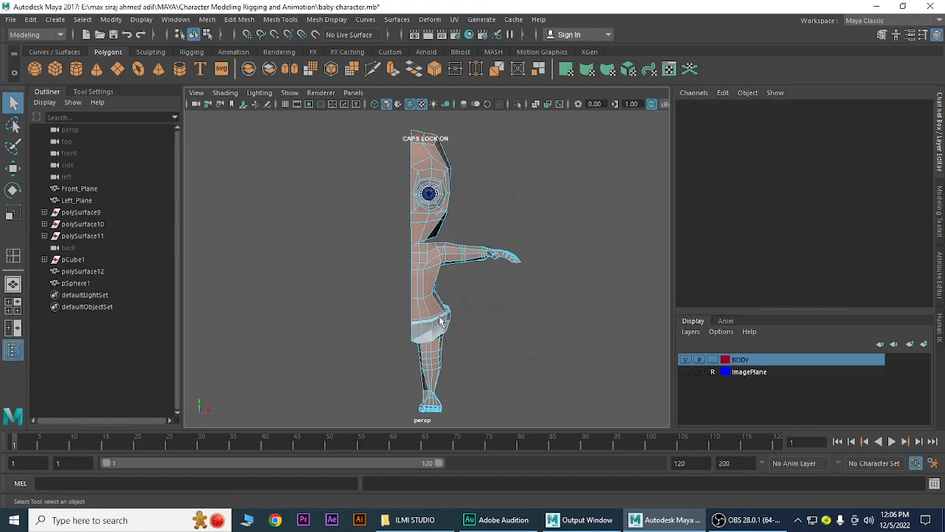
# Return to Object Mode, select the remaining half-body mesh and activate the Move tool to check its pivot on the centre line
pyautogui.moveTo(435, 227); pyautogui.dragTo(491, 163, button='right')
pyautogui.click(541, 213)
pyautogui.click(426, 239)
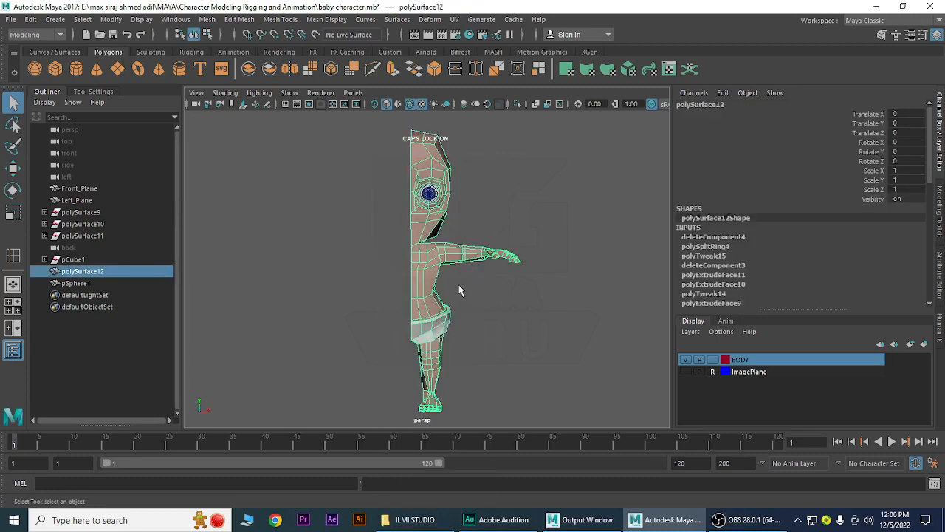
pyautogui.press('w')
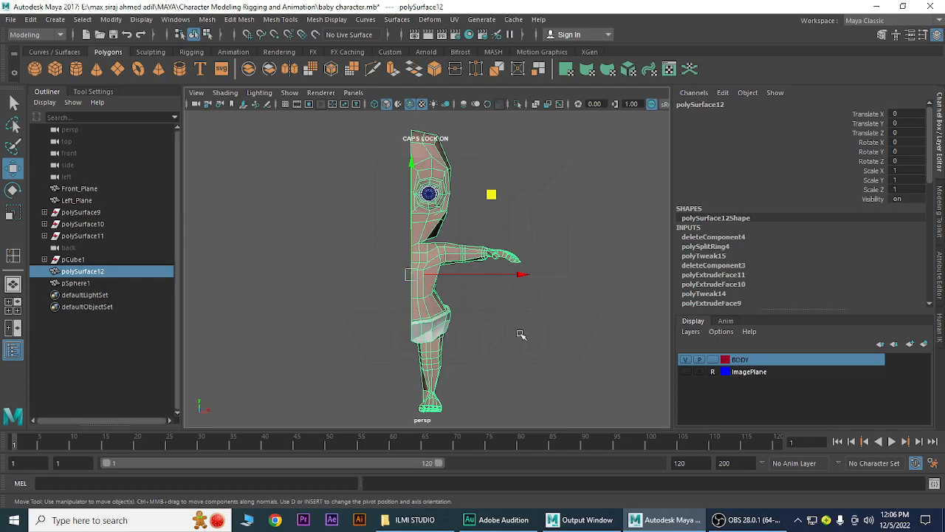
pyautogui.keyDown('alt'); pyautogui.moveTo(456, 329); pyautogui.dragTo(509, 369, button='right'); pyautogui.keyUp('alt')
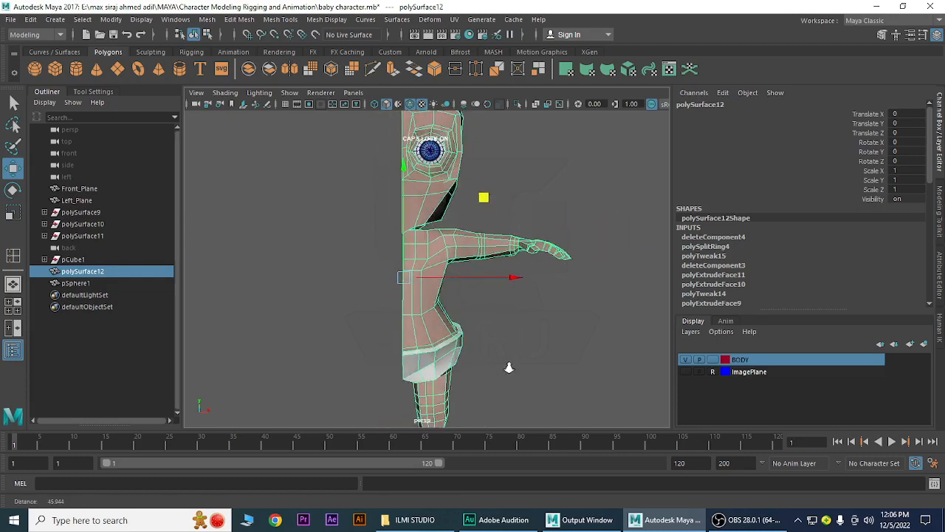
pyautogui.keyDown('alt'); pyautogui.moveTo(490, 321); pyautogui.dragTo(500, 394, button='middle'); pyautogui.keyUp('alt')
pyautogui.keyDown('alt'); pyautogui.moveTo(405, 319); pyautogui.dragTo(293, 305, button='right'); pyautogui.keyUp('alt')
pyautogui.moveTo(294, 305)
pyautogui.keyDown('alt'); pyautogui.mouseDown()
pyautogui.moveTo(274, 296)
pyautogui.moveTo(288, 308)
pyautogui.mouseUp(); pyautogui.keyUp('alt')
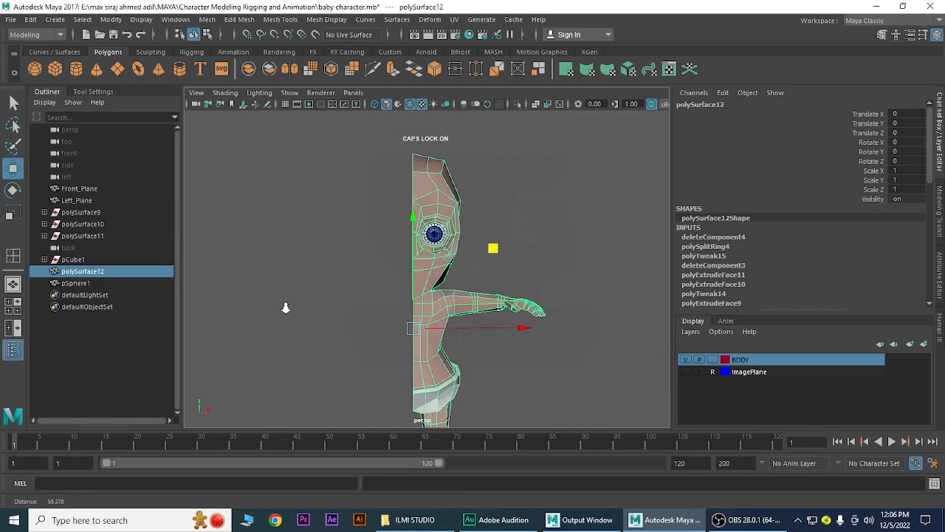
pyautogui.keyDown('alt'); pyautogui.moveTo(467, 323); pyautogui.dragTo(467, 323, button='middle'); pyautogui.keyUp('alt')
pyautogui.keyDown('alt'); pyautogui.moveTo(467, 322); pyautogui.dragTo(439, 307, button='right'); pyautogui.keyUp('alt')
pyautogui.keyDown('alt'); pyautogui.moveTo(439, 307); pyautogui.dragTo(423, 302, button='middle'); pyautogui.keyUp('alt')
pyautogui.scroll(2, 457, 319)
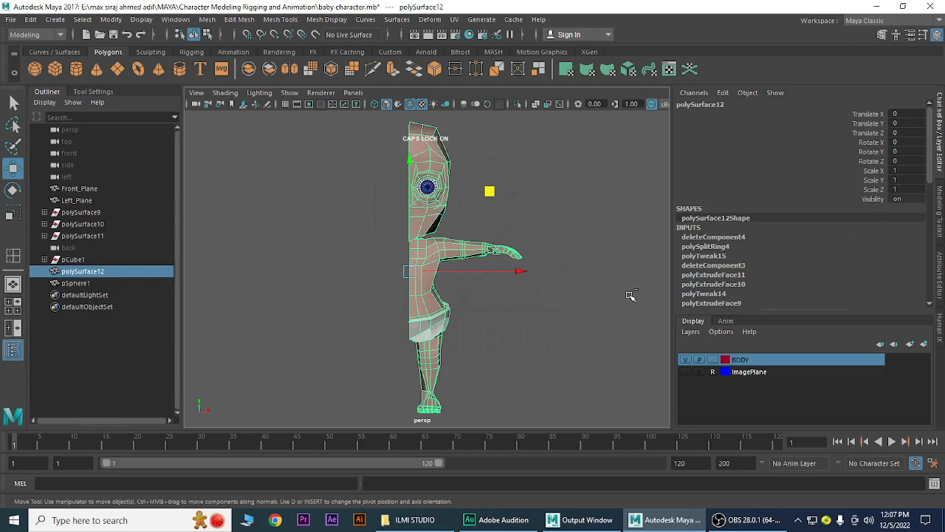
# Duplicate the half-body mesh and mirror the copy by setting its Scale X to -1
pyautogui.hotkey('ctrl', 'd')
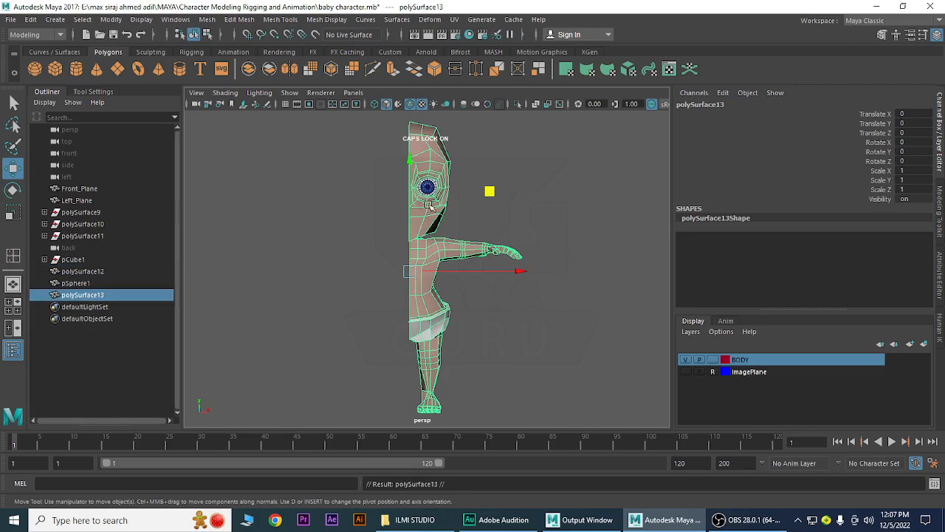
pyautogui.click(908, 172)
pyautogui.write('-1')
pyautogui.press('Return')
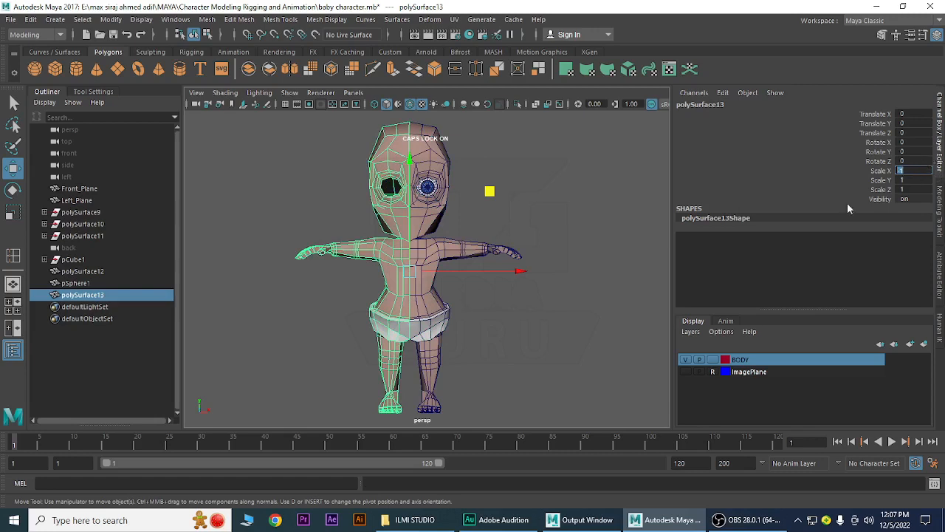
# Examine the mirrored body from the front, selecting each half and both together to check that they are separate meshes
pyautogui.click(607, 247)
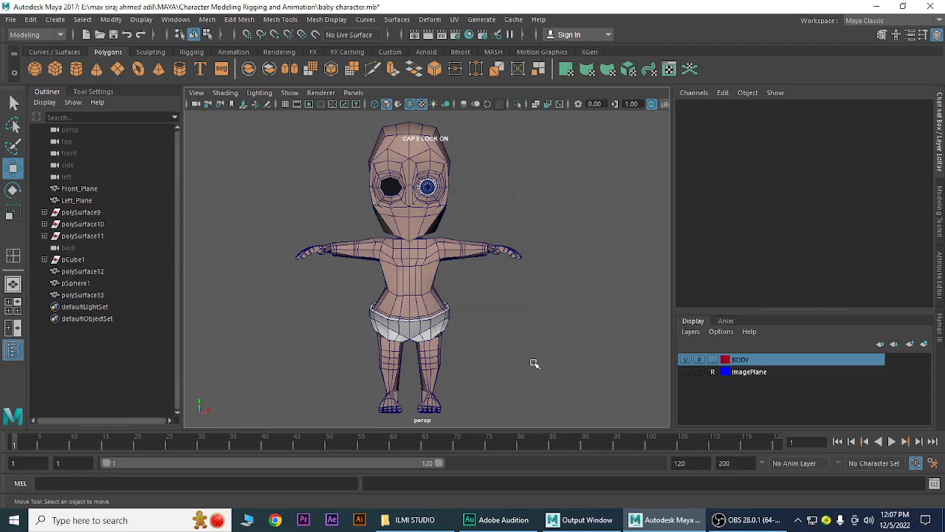
pyautogui.keyDown('alt'); pyautogui.moveTo(445, 281); pyautogui.dragTo(498, 321, button='right'); pyautogui.keyUp('alt')
pyautogui.keyDown('alt'); pyautogui.moveTo(457, 281); pyautogui.dragTo(470, 334, button='middle'); pyautogui.keyUp('alt')
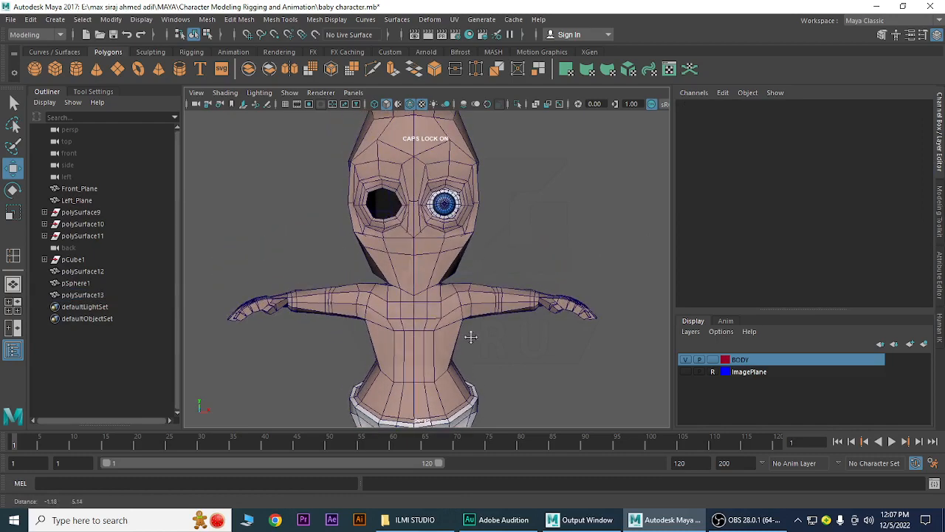
pyautogui.keyDown('alt'); pyautogui.moveTo(538, 363); pyautogui.dragTo(447, 354, button='right'); pyautogui.keyUp('alt')
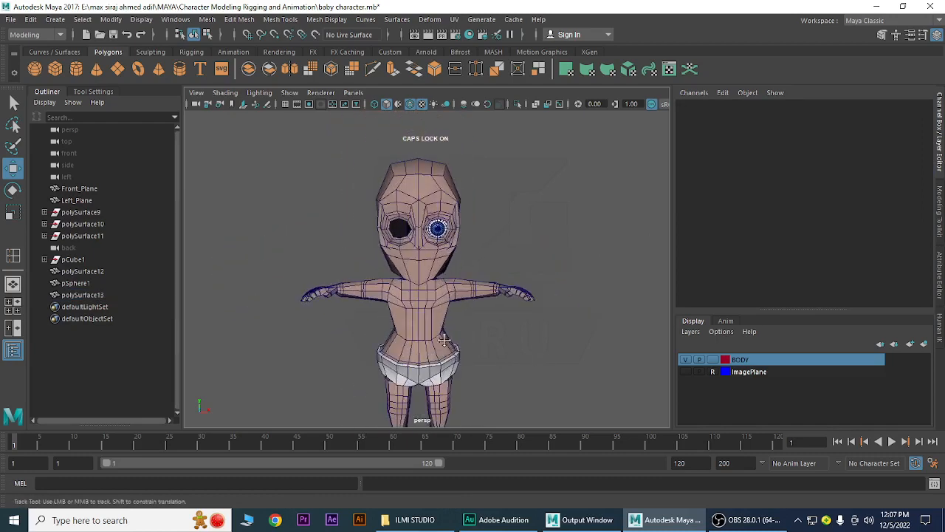
pyautogui.keyDown('alt'); pyautogui.moveTo(447, 344); pyautogui.dragTo(438, 318, button='middle'); pyautogui.keyUp('alt')
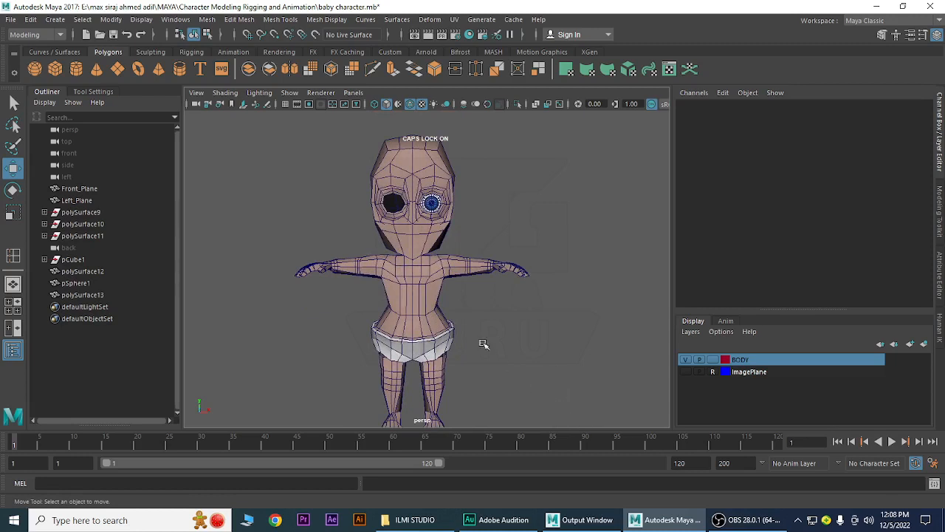
pyautogui.click(431, 234)
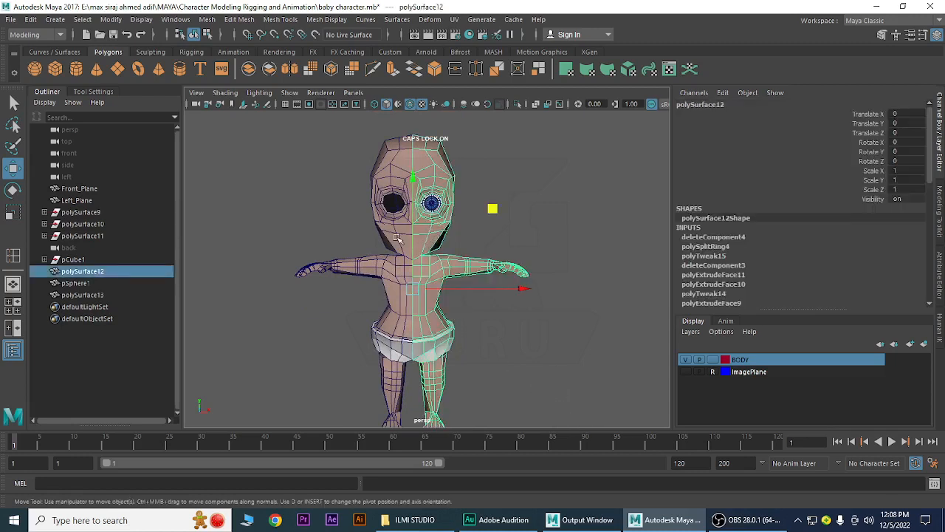
pyautogui.click(501, 235)
pyautogui.click(436, 233)
pyautogui.keyDown('shift'); pyautogui.click(399, 236); pyautogui.keyUp('shift')
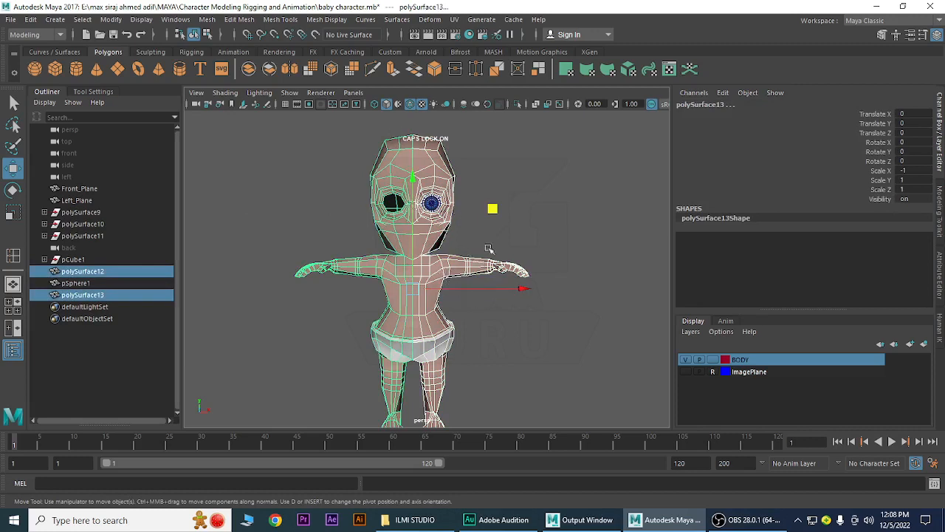
pyautogui.click(545, 227)
# Create a display layer from the selected eyeball, name it eyes and give it the dark red color
pyautogui.click(432, 205)
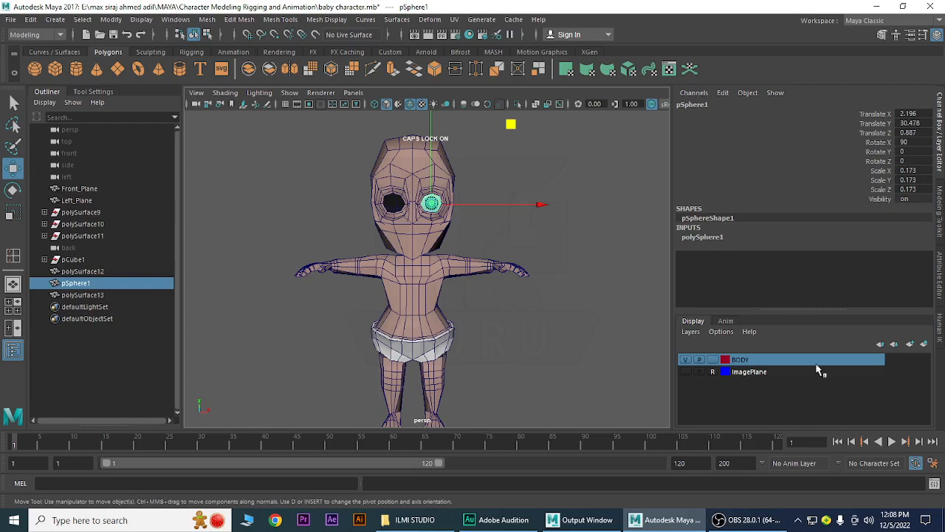
pyautogui.click(925, 345)
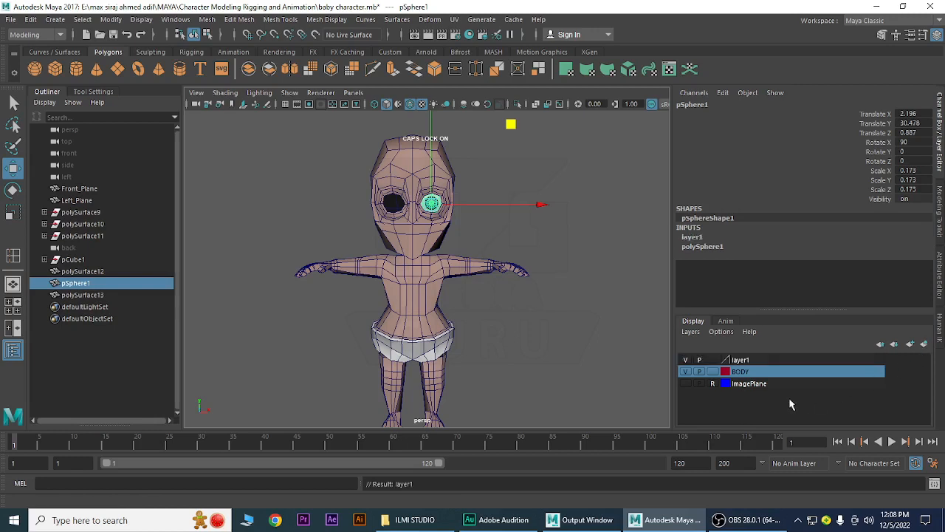
pyautogui.doubleClick(741, 359)
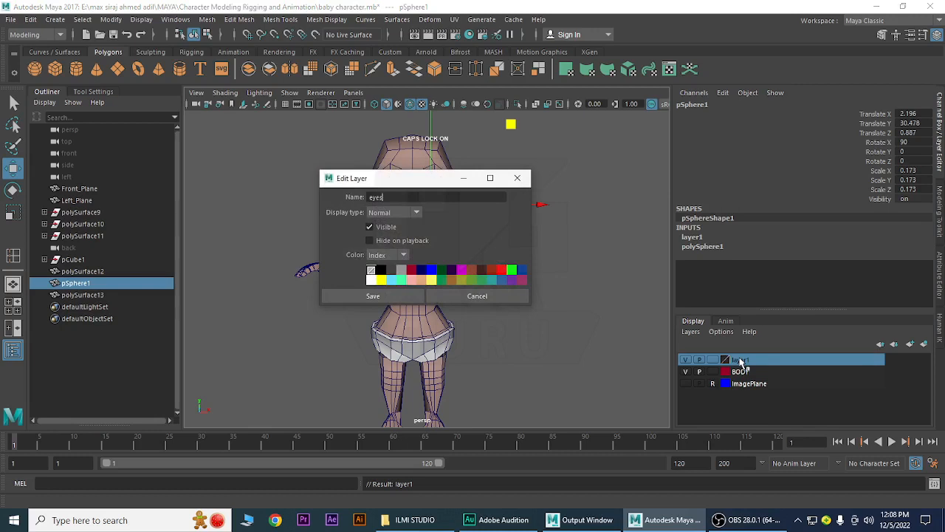
pyautogui.click(412, 270)
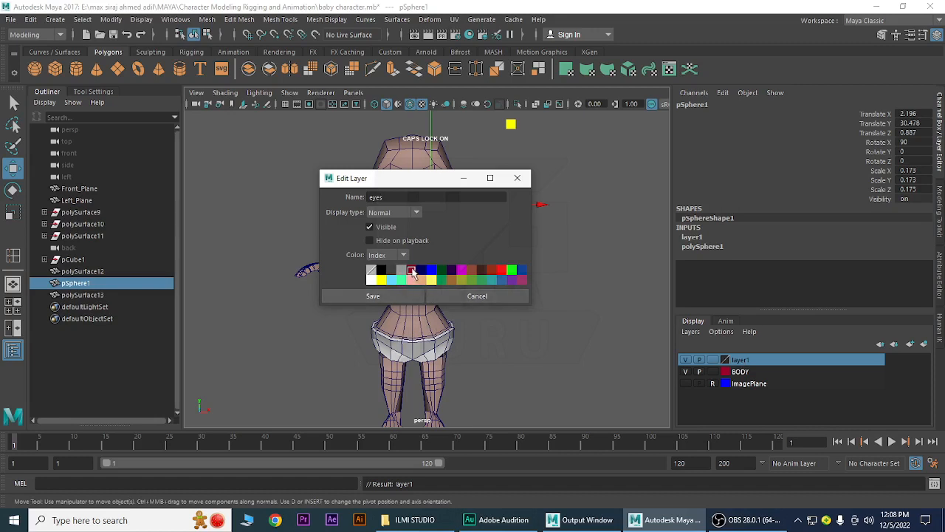
pyautogui.click(379, 296)
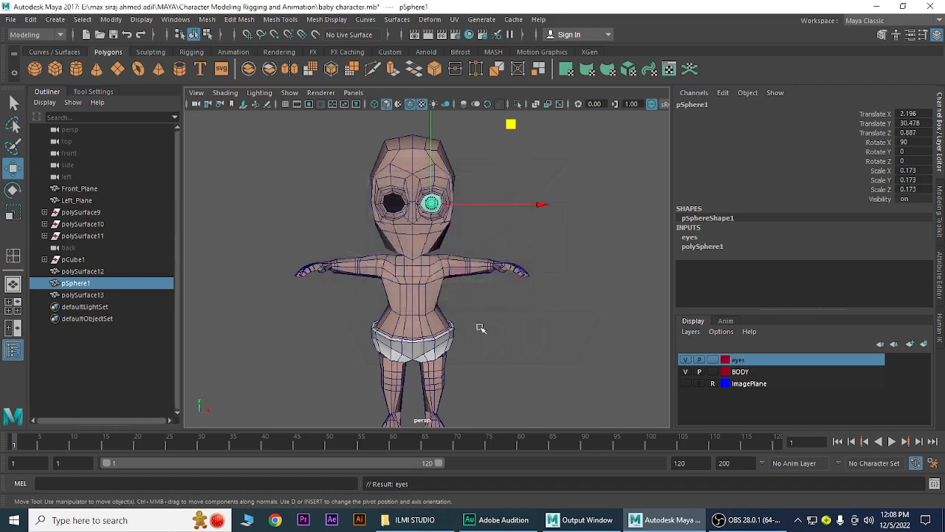
# Toggle the eyes layer's visibility off and on to check that it controls the eyeball
pyautogui.click(700, 372)
pyautogui.scroll(5, 442, 254)
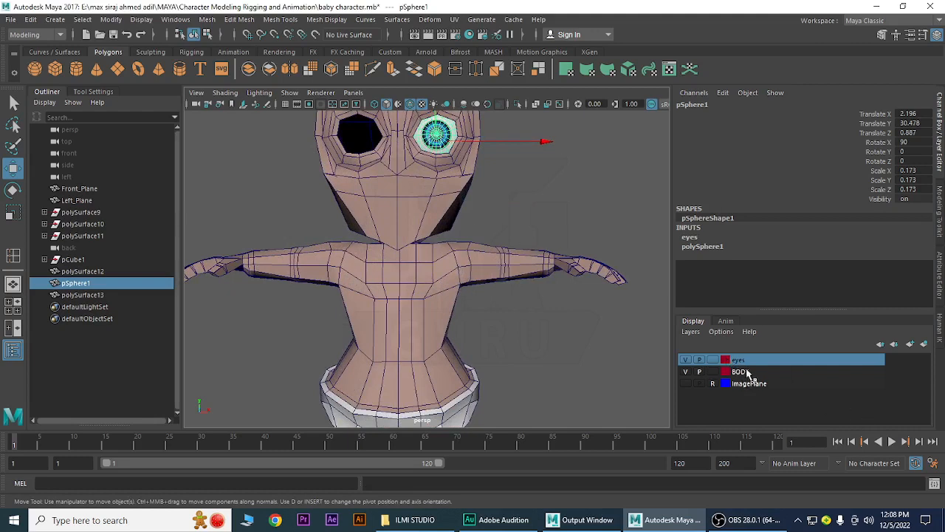
pyautogui.click(686, 360)
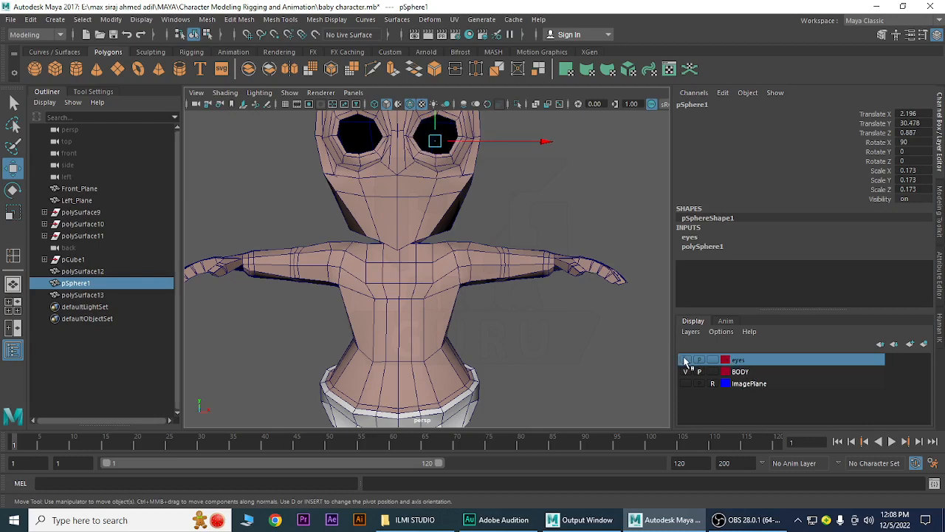
pyautogui.click(685, 360)
pyautogui.click(685, 360)
pyautogui.click(685, 360)
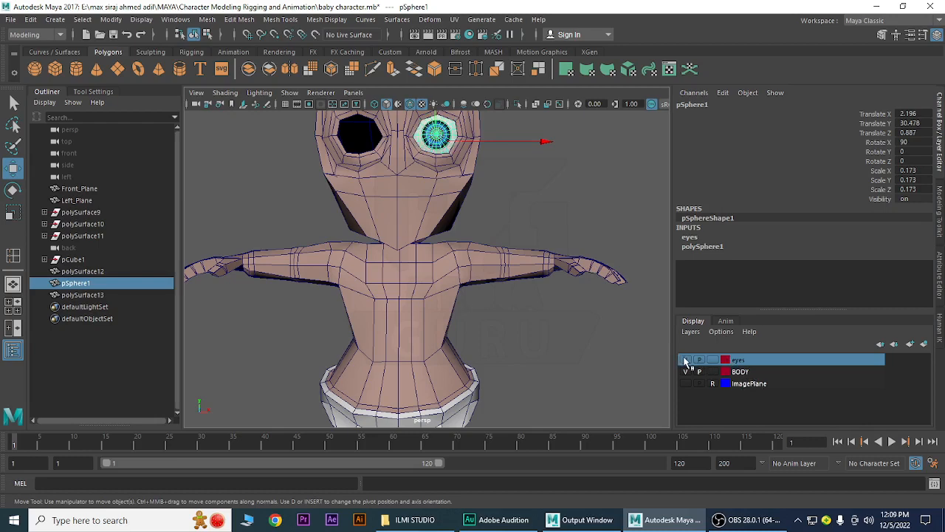
# Duplicate the eyeball and move the copy along X into the empty eye socket, at Translate X about -2.269
pyautogui.keyDown('alt'); pyautogui.moveTo(371, 215); pyautogui.dragTo(392, 250, button='right'); pyautogui.keyUp('alt')
pyautogui.keyDown('alt'); pyautogui.moveTo(405, 181); pyautogui.dragTo(425, 353, button='middle'); pyautogui.keyUp('alt')
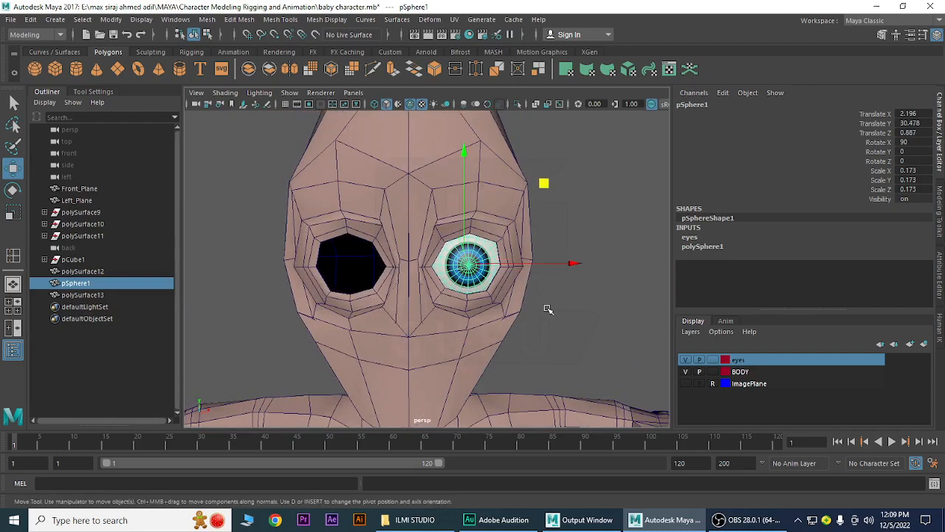
pyautogui.hotkey('ctrl', 'd')
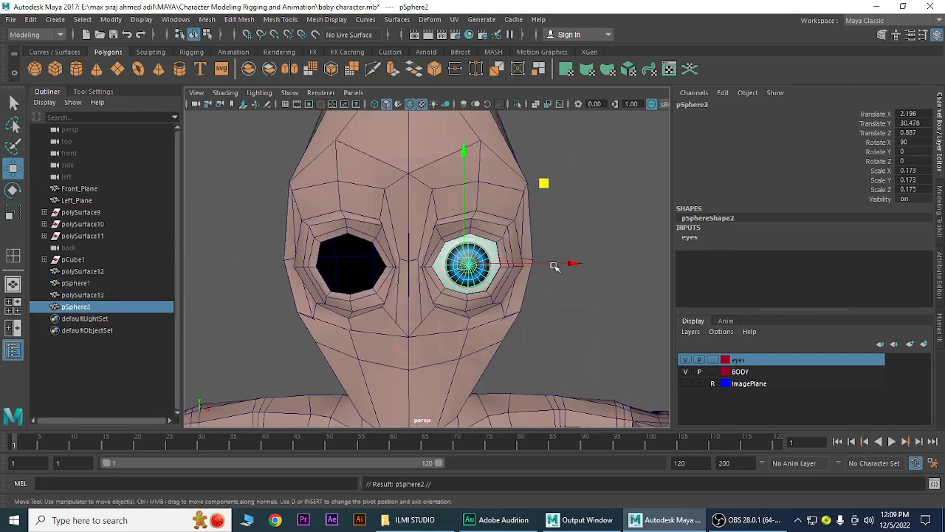
pyautogui.moveTo(570, 263); pyautogui.dragTo(454, 289)
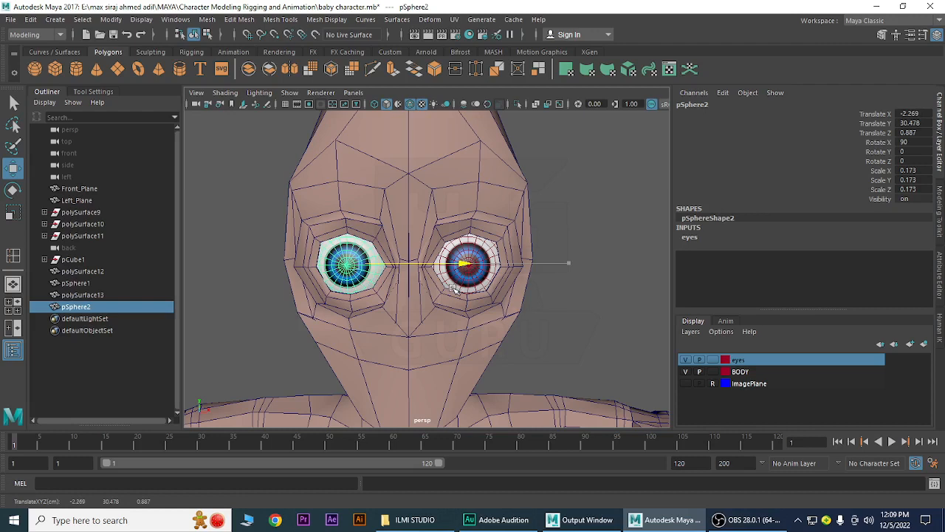
pyautogui.click(580, 213)
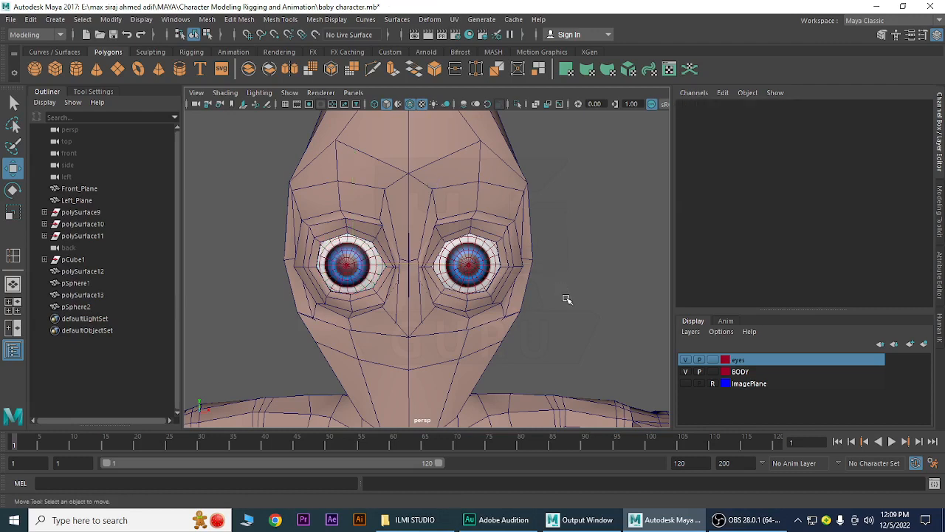
# Preview the half-body mesh with the eye-side selection smoothed, compare it with the mirrored half and restore the unsmoothed display
pyautogui.click(469, 338)
pyautogui.click(602, 273)
pyautogui.click(460, 176)
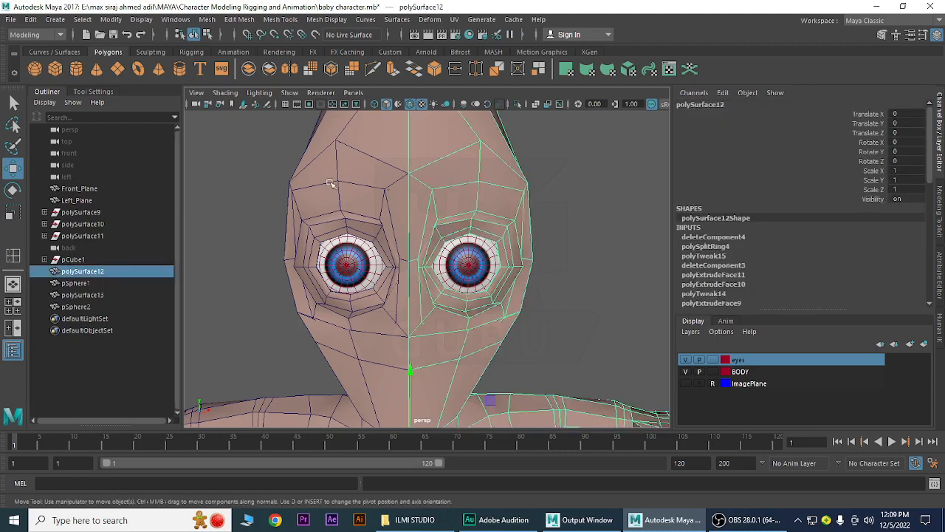
pyautogui.keyDown('alt'); pyautogui.moveTo(583, 318); pyautogui.dragTo(469, 296, button='right'); pyautogui.keyUp('alt')
pyautogui.keyDown('alt'); pyautogui.moveTo(502, 284); pyautogui.dragTo(501, 235, button='middle'); pyautogui.keyUp('alt')
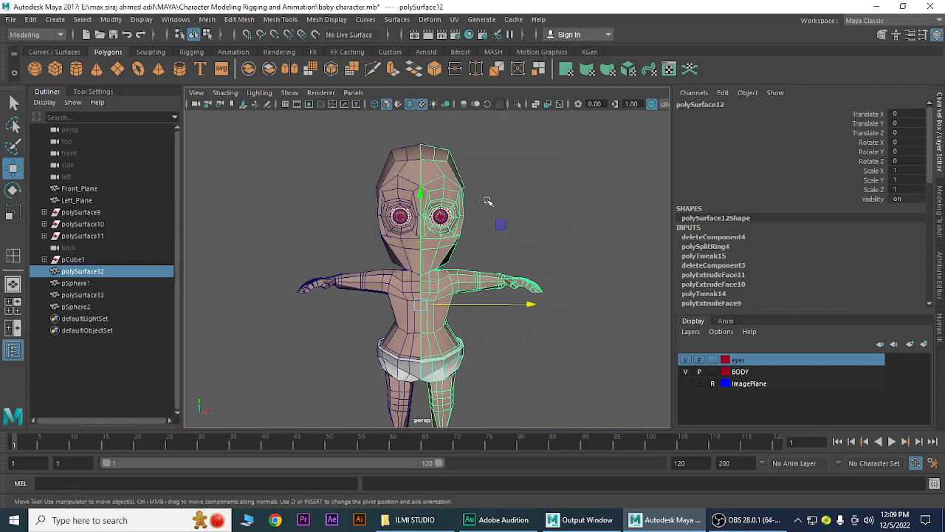
pyautogui.click(554, 218)
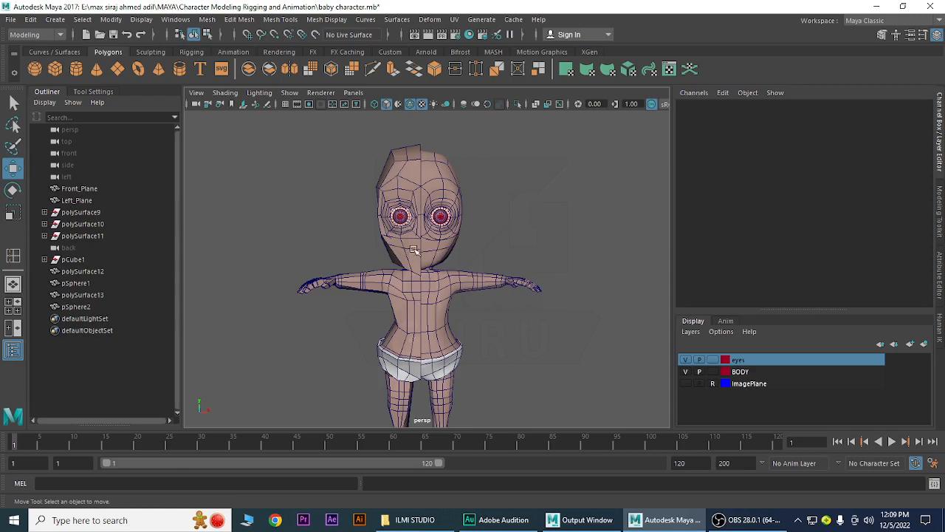
pyautogui.click(446, 180)
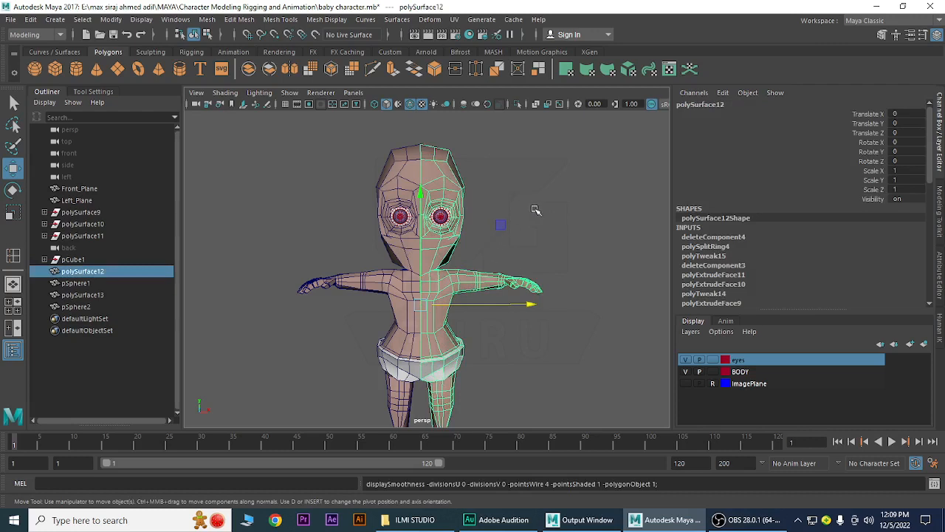
pyautogui.click(532, 213)
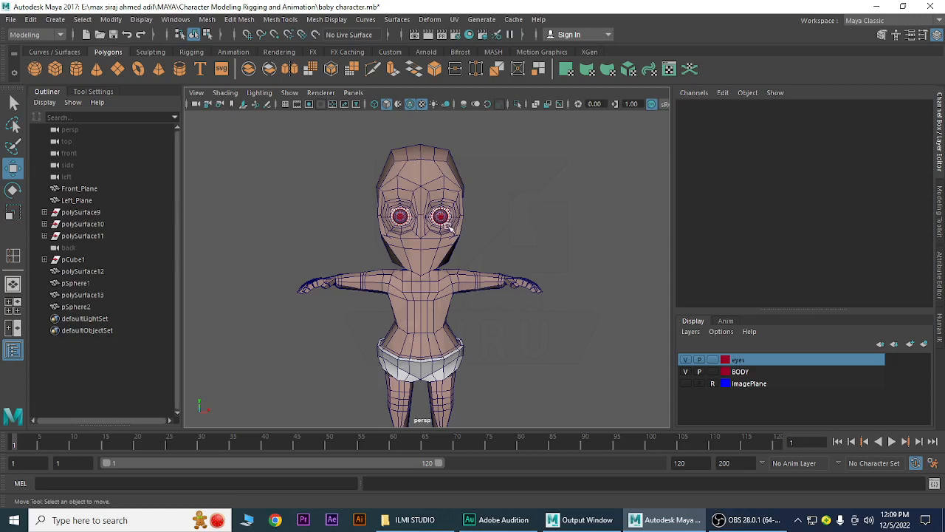
# Toggle the eyes layer's visibility repeatedly and leave both eyeballs hidden
pyautogui.click(686, 360)
pyautogui.click(686, 359)
pyautogui.click(686, 360)
pyautogui.click(686, 361)
pyautogui.click(686, 360)
pyautogui.click(687, 361)
pyautogui.click(687, 360)
pyautogui.click(686, 360)
pyautogui.click(686, 361)
pyautogui.click(686, 360)
pyautogui.click(687, 361)
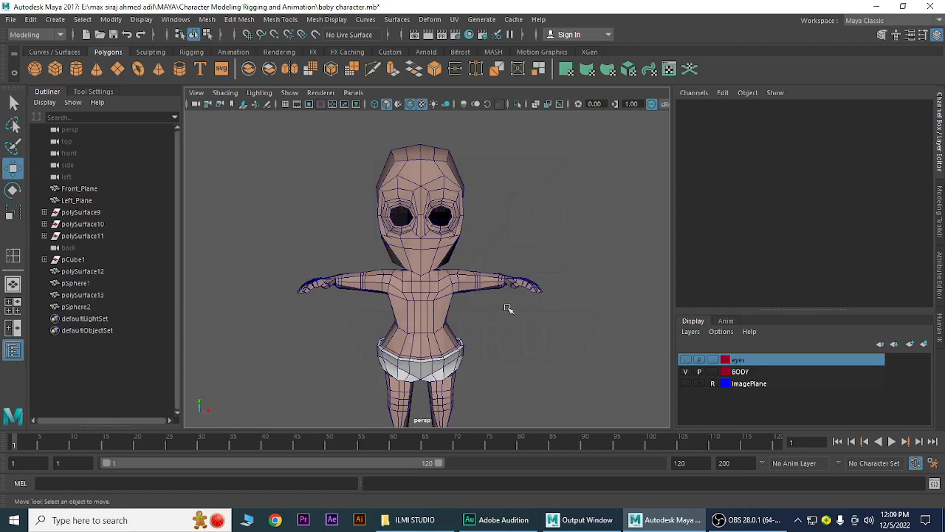
# Select both body halves and combine them into one mesh with UV sets merged by name and the pivot at center
pyautogui.keyDown('alt'); pyautogui.moveTo(409, 272); pyautogui.dragTo(415, 297, button='right'); pyautogui.keyUp('alt')
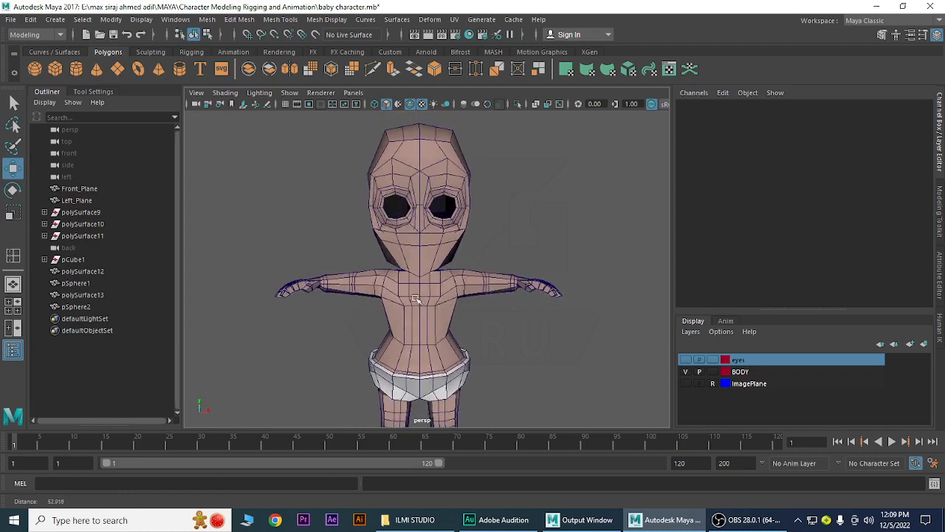
pyautogui.click(439, 246)
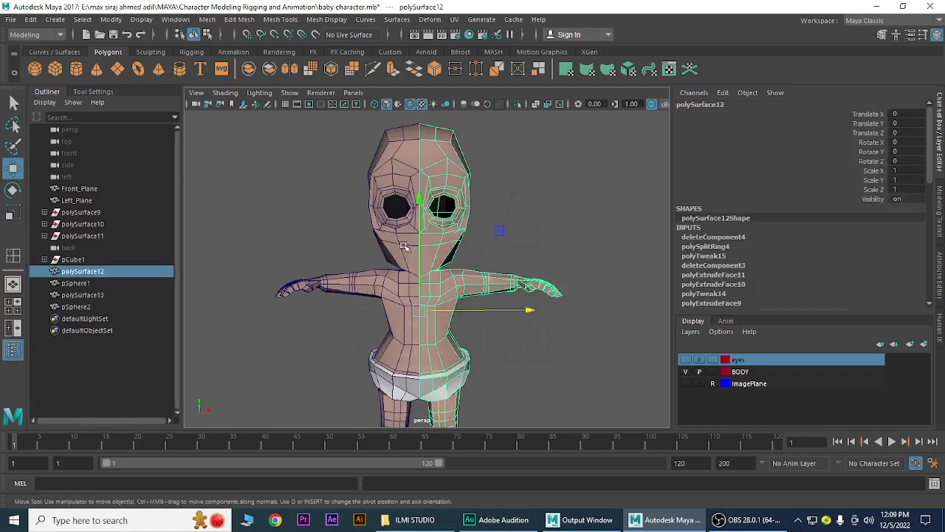
pyautogui.hotkey('ctrl', 'shift', 'd')
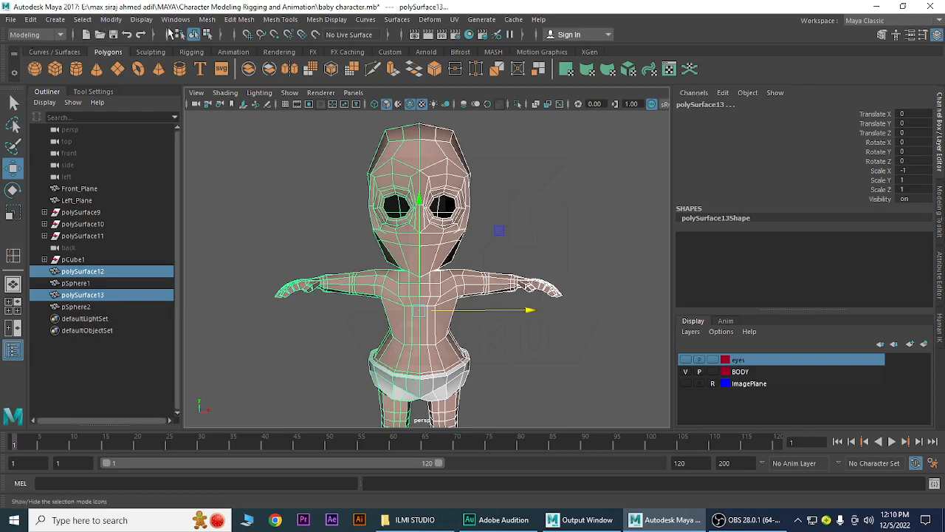
pyautogui.click(206, 19)
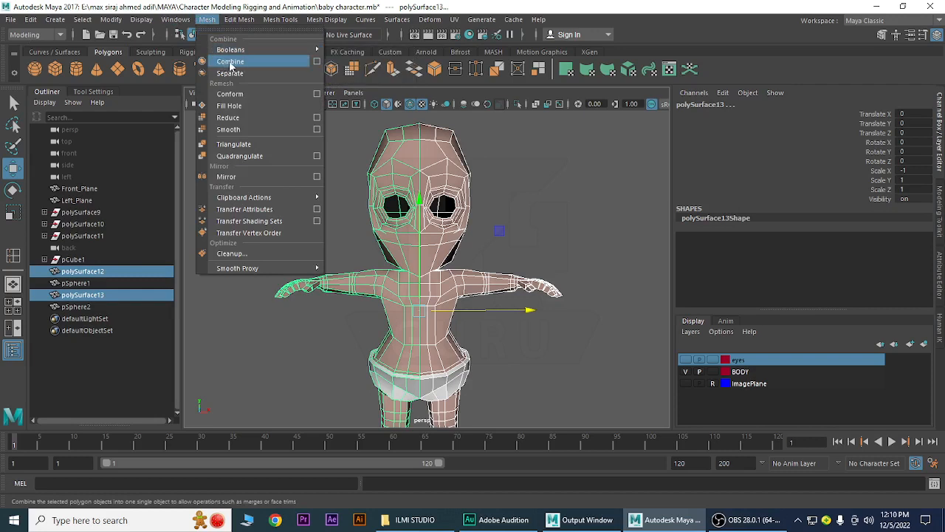
pyautogui.click(318, 62)
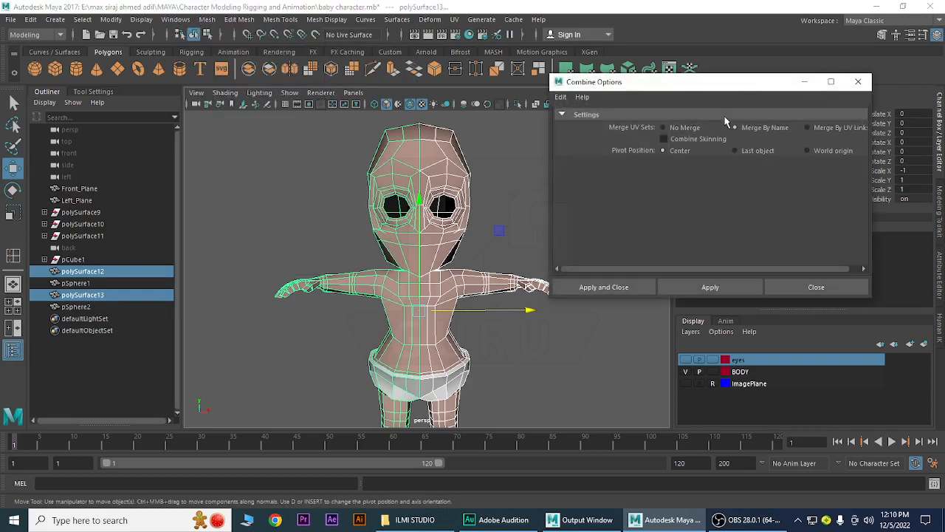
pyautogui.moveTo(717, 91); pyautogui.dragTo(604, 68)
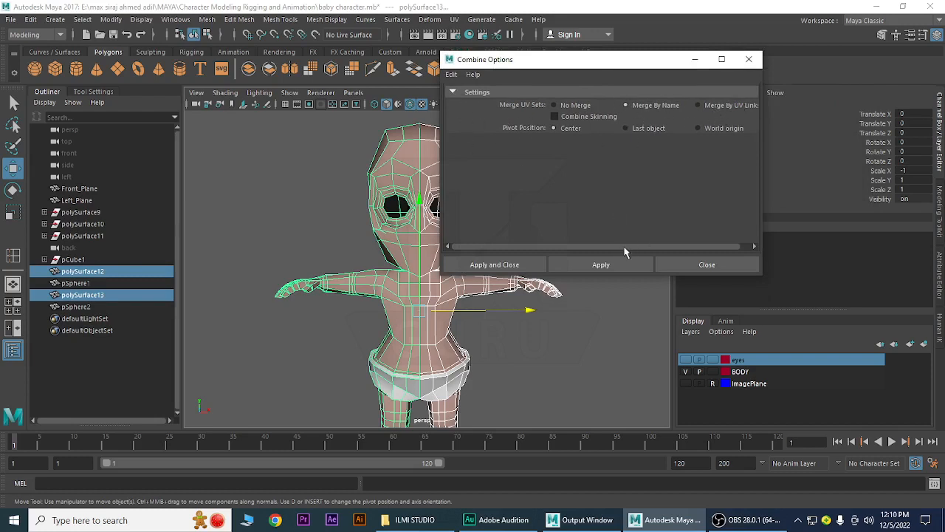
pyautogui.click(602, 266)
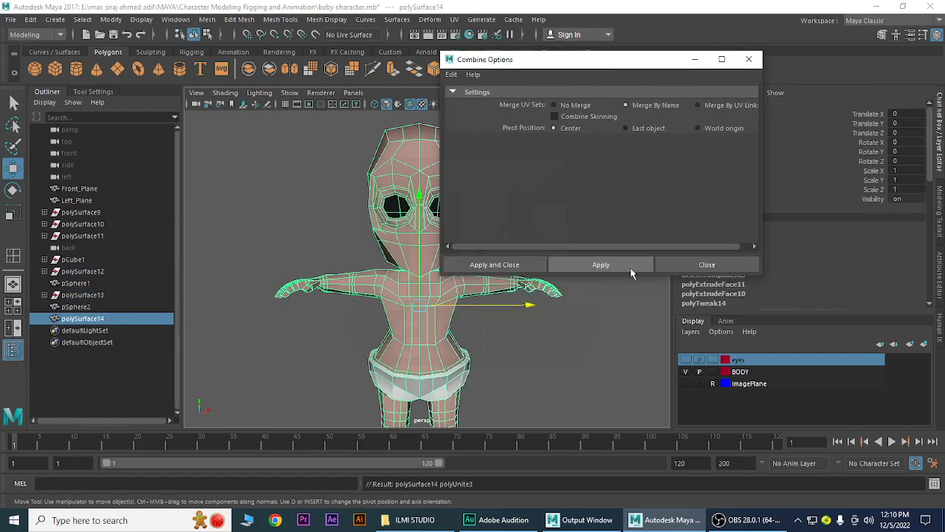
pyautogui.click(707, 266)
# Show the combined body in smooth preview and examine the centre seam on the face and chin from below
pyautogui.click(535, 215)
pyautogui.click(437, 166)
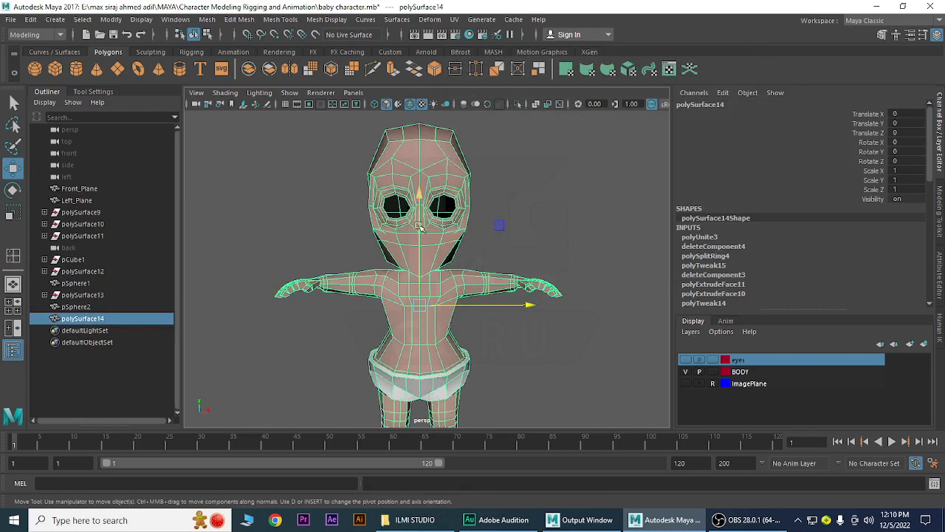
pyautogui.press('3')
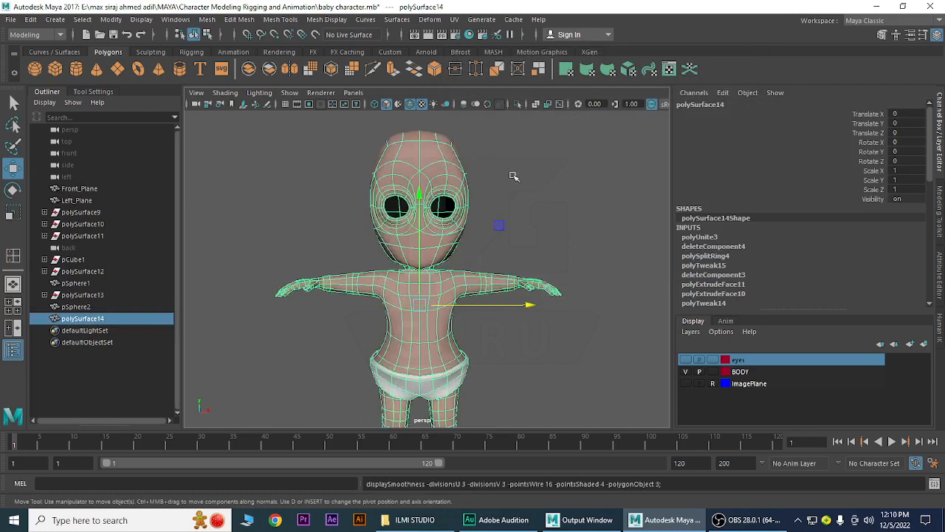
pyautogui.click(521, 270)
pyautogui.keyDown('alt'); pyautogui.moveTo(508, 285); pyautogui.dragTo(396, 315); pyautogui.keyUp('alt')
pyautogui.scroll(5, 406, 314)
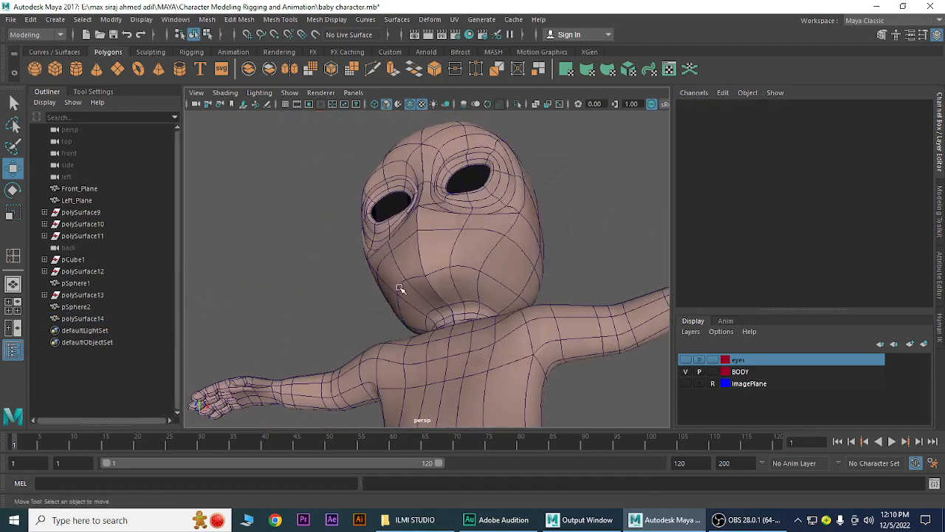
pyautogui.scroll(5, 468, 344)
pyautogui.keyDown('alt'); pyautogui.moveTo(468, 344); pyautogui.dragTo(394, 262); pyautogui.keyUp('alt')
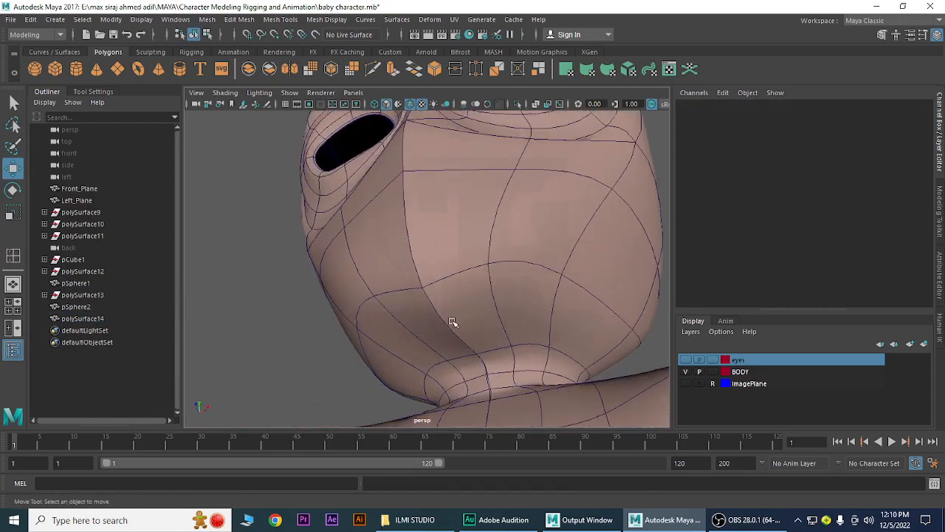
# Check the smoothed face seam from below and the front, and return the combined body to unsmoothed display
pyautogui.keyDown('alt'); pyautogui.moveTo(513, 329); pyautogui.dragTo(453, 296, button='right'); pyautogui.keyUp('alt')
pyautogui.keyDown('alt'); pyautogui.moveTo(454, 296); pyautogui.dragTo(509, 293); pyautogui.keyUp('alt')
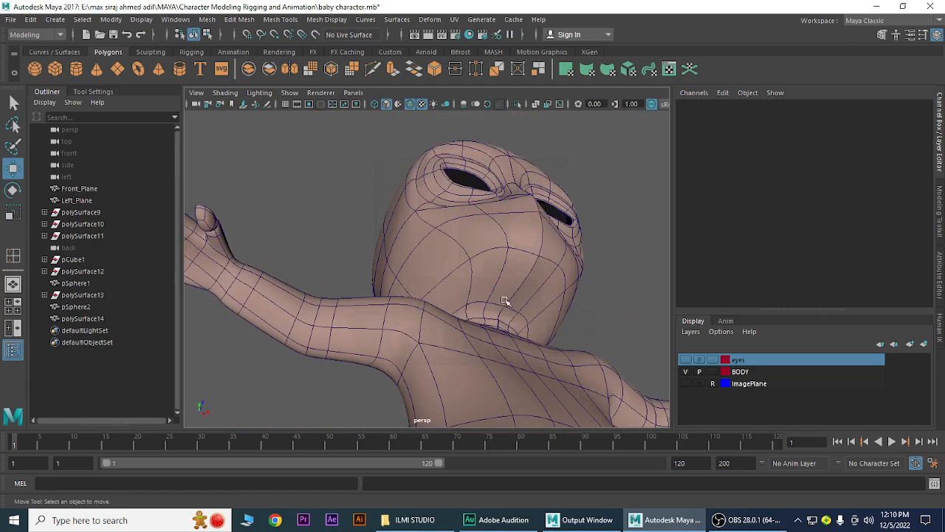
pyautogui.keyDown('alt'); pyautogui.moveTo(504, 305); pyautogui.dragTo(346, 252); pyautogui.keyUp('alt')
pyautogui.keyDown('alt'); pyautogui.moveTo(431, 316); pyautogui.dragTo(510, 347); pyautogui.keyUp('alt')
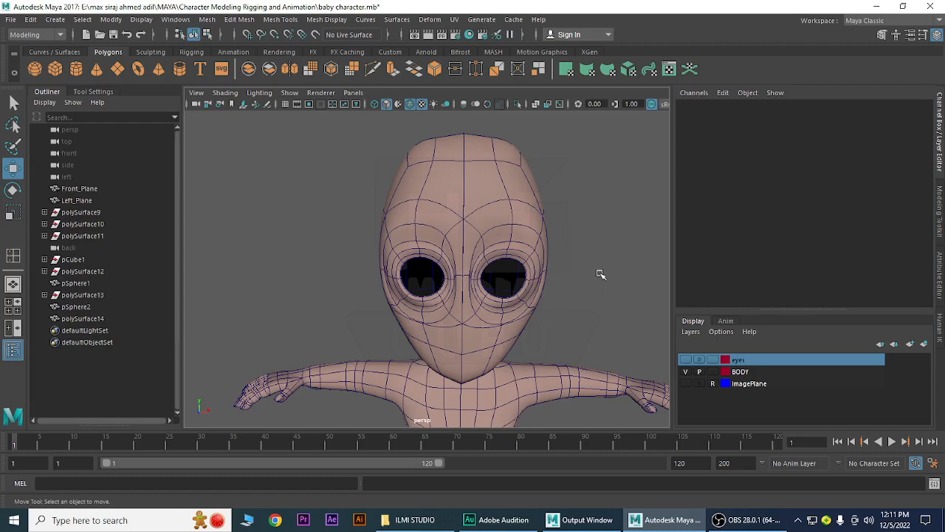
pyautogui.click(501, 219)
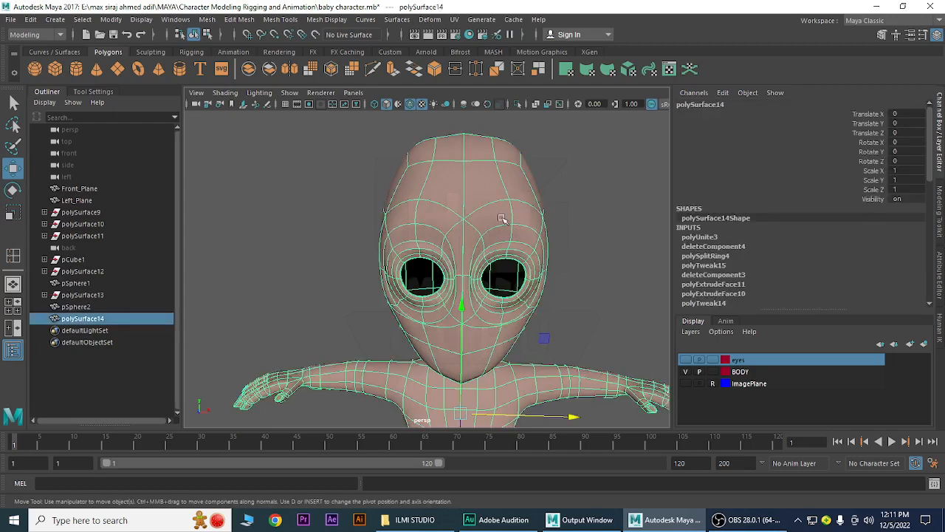
pyautogui.press('1')
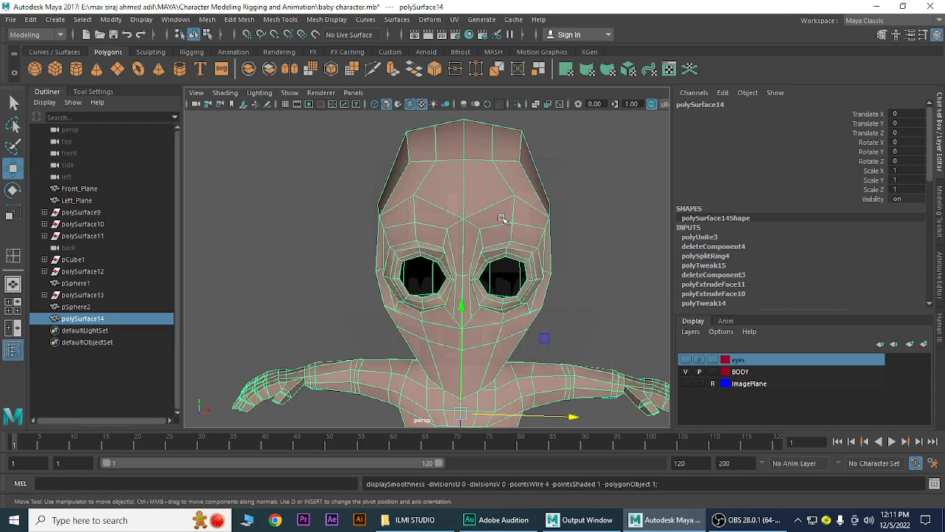
# Show the whole combined body in the front view
pyautogui.keyDown('alt'); pyautogui.moveTo(566, 333); pyautogui.dragTo(467, 273, button='right'); pyautogui.keyUp('alt')
pyautogui.keyDown('alt'); pyautogui.moveTo(494, 335); pyautogui.dragTo(483, 283, button='middle'); pyautogui.keyUp('alt')
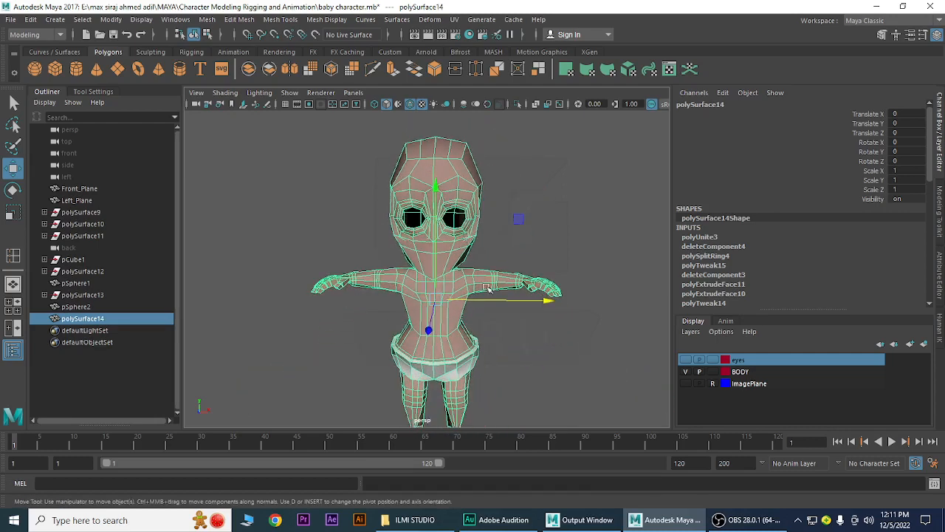
pyautogui.press('3')
pyautogui.press('space')
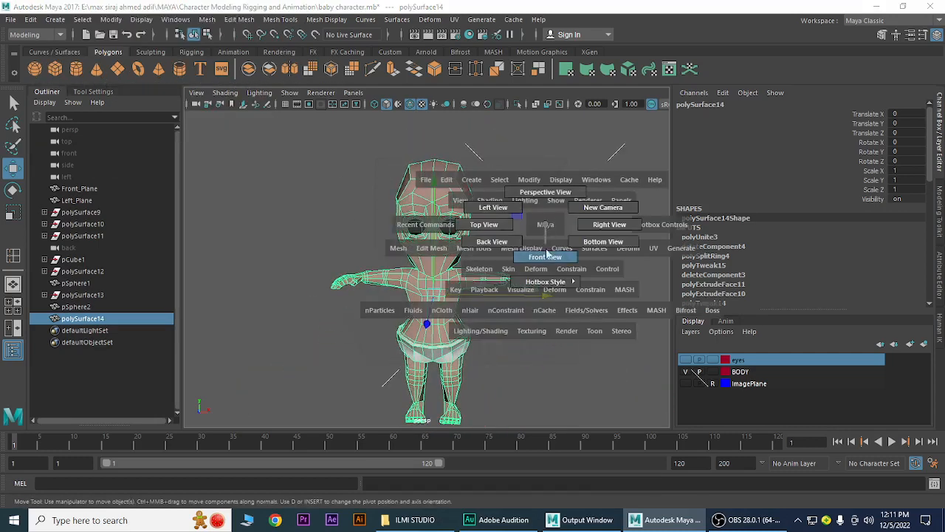
pyautogui.click(546, 254)
pyautogui.keyDown('alt'); pyautogui.moveTo(508, 260); pyautogui.dragTo(521, 285, button='right'); pyautogui.keyUp('alt')
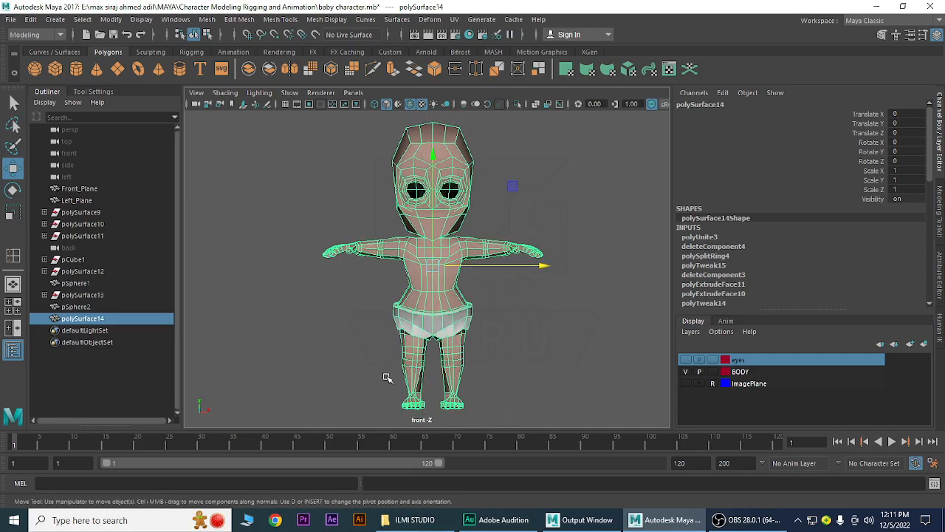
# Put the combined body in vertex mode and enlarge the front view to full screen
pyautogui.moveTo(455, 176); pyautogui.dragTo(397, 177, button='right')
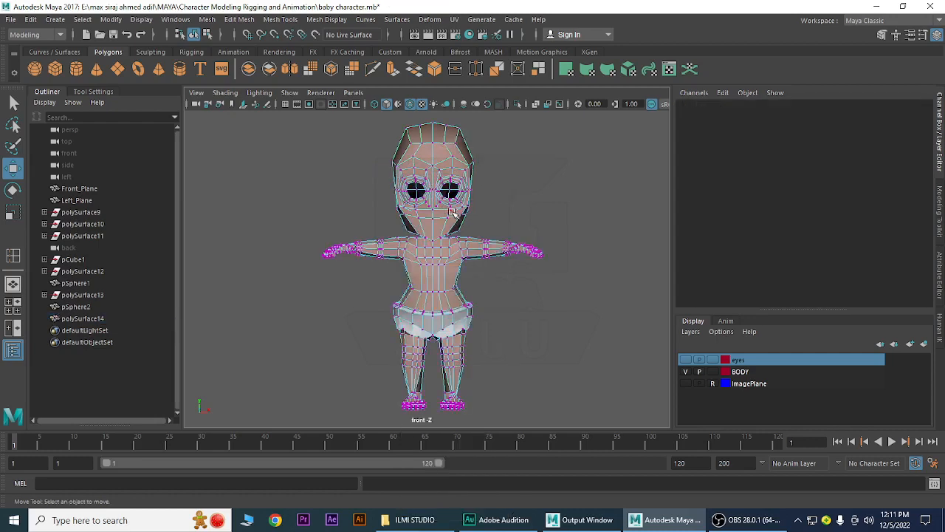
pyautogui.scroll(2, 507, 244)
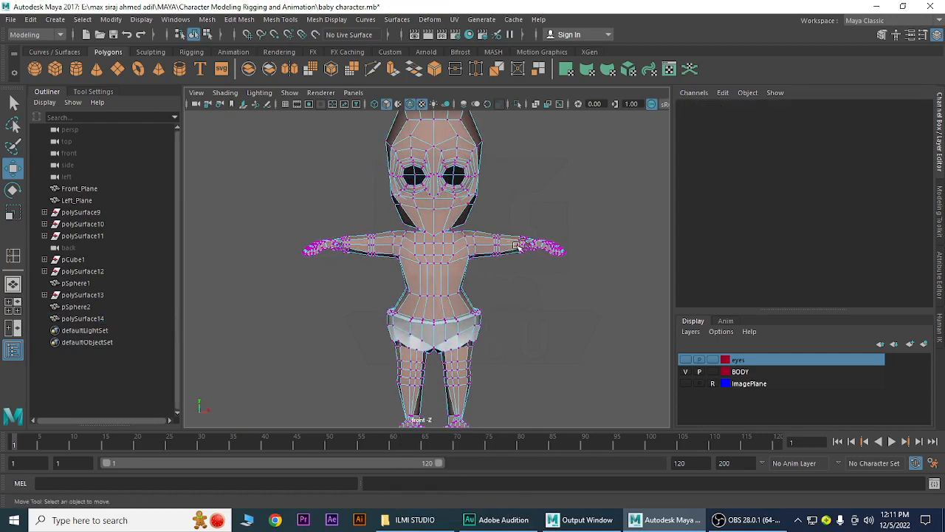
pyautogui.hotkey('ctrl', 'space')
pyautogui.scroll(-2, 551, 312)
pyautogui.keyDown('alt'); pyautogui.moveTo(578, 276); pyautogui.dragTo(511, 354, button='middle'); pyautogui.keyUp('alt')
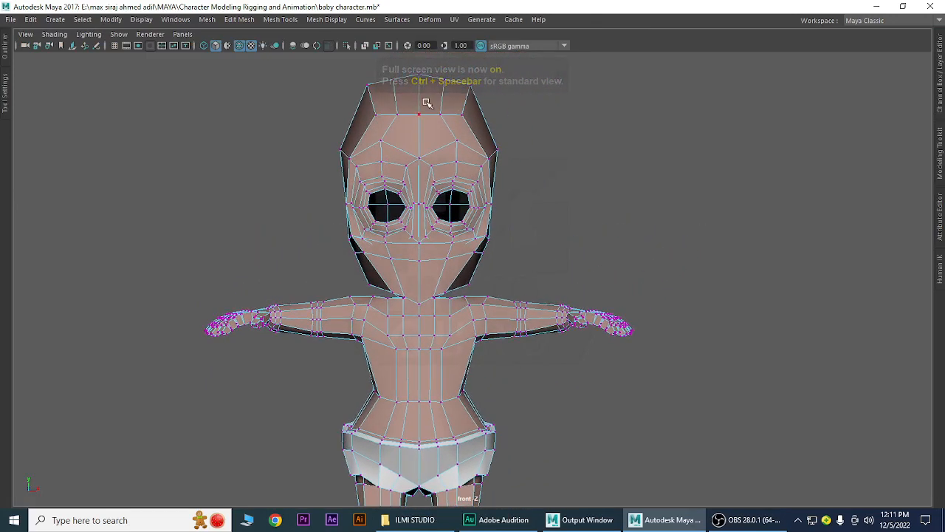
pyautogui.keyDown('alt'); pyautogui.moveTo(524, 430); pyautogui.dragTo(504, 423, button='right'); pyautogui.keyUp('alt')
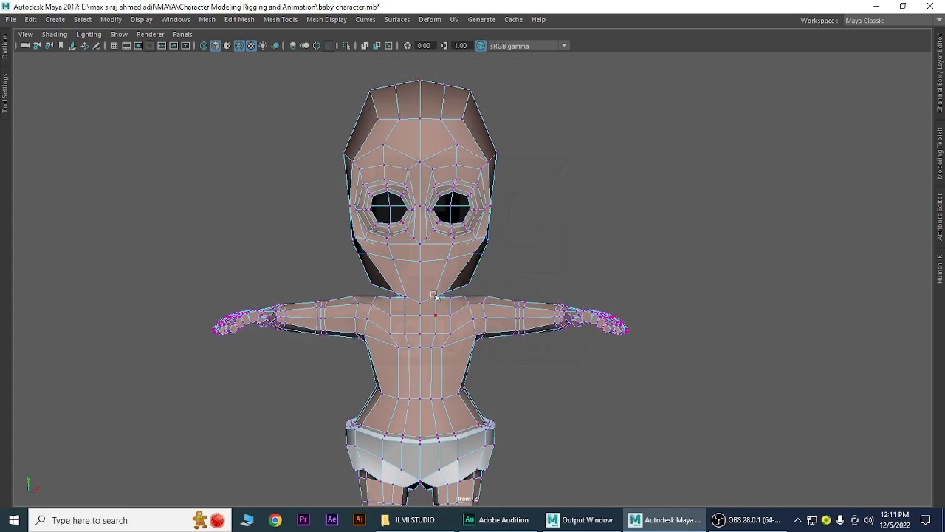
# Select only the column of centre seam vertices from the top of the head to the crotch
pyautogui.moveTo(413, 75); pyautogui.dragTo(423, 522)
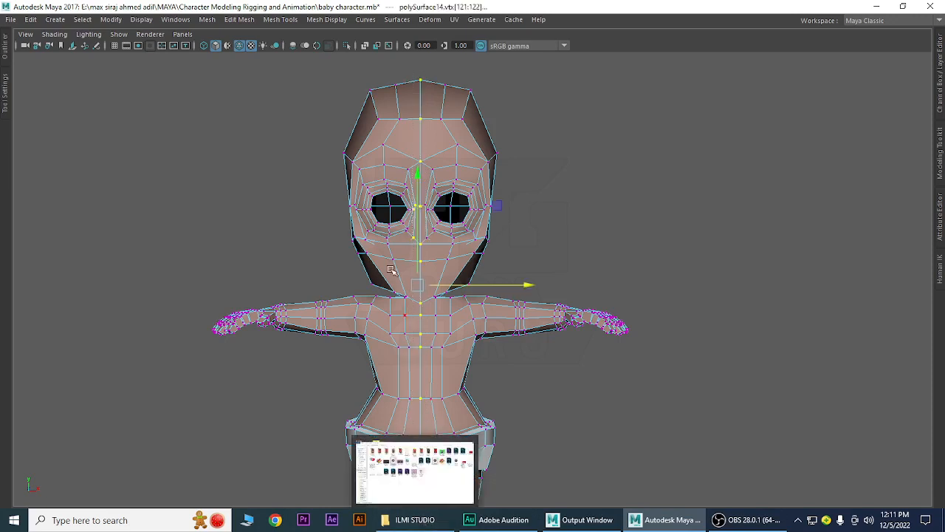
pyautogui.click(502, 205)
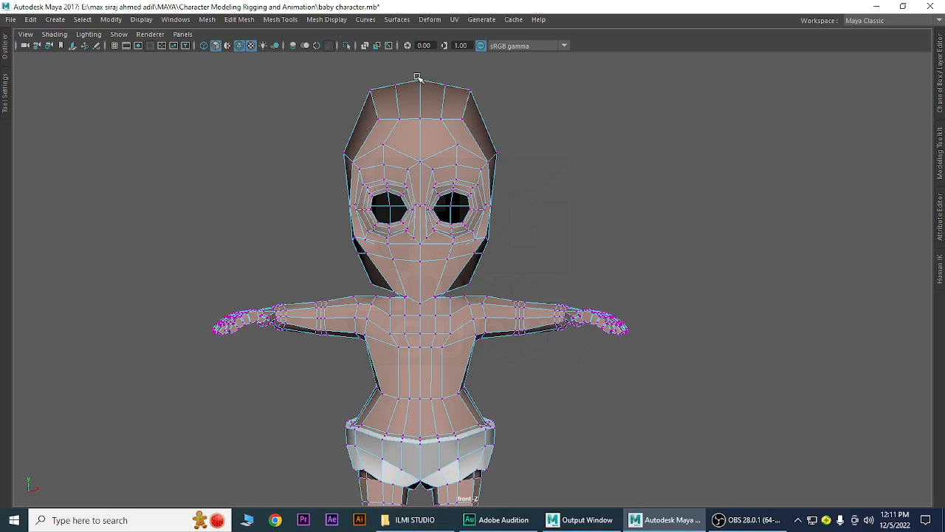
pyautogui.moveTo(420, 79); pyautogui.dragTo(423, 507)
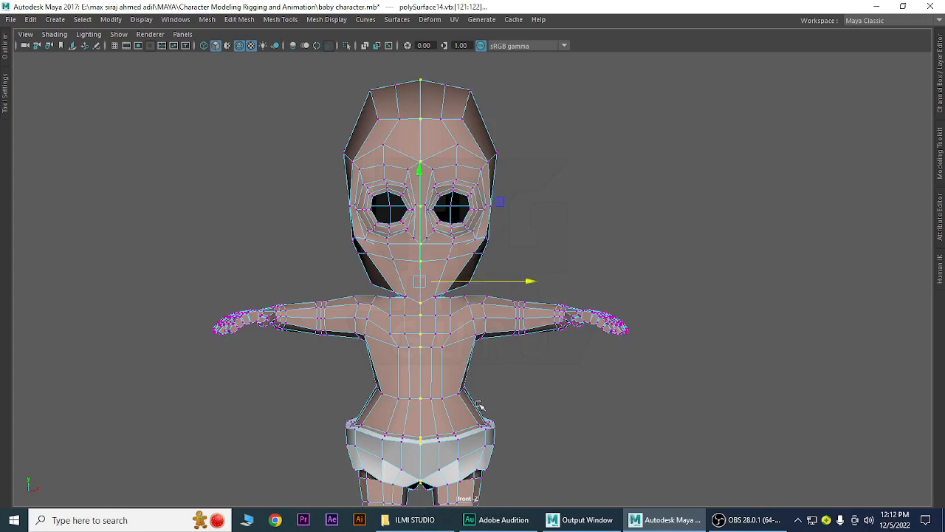
pyautogui.keyDown('alt'); pyautogui.moveTo(458, 295); pyautogui.dragTo(572, 357, button='right'); pyautogui.keyUp('alt')
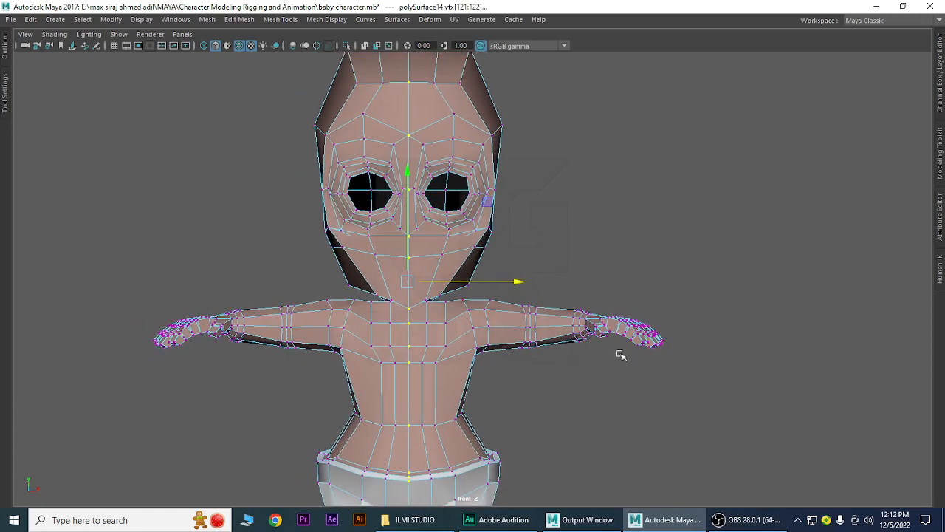
# Return to the perspective view and check the selected centre seam vertices around the body
pyautogui.press('space')
pyautogui.moveTo(626, 275); pyautogui.dragTo(627, 241)
pyautogui.keyDown('alt'); pyautogui.moveTo(606, 311); pyautogui.dragTo(392, 278); pyautogui.keyUp('alt')
pyautogui.scroll(3, 609, 335)
pyautogui.keyDown('alt'); pyautogui.moveTo(609, 334); pyautogui.dragTo(503, 393); pyautogui.keyUp('alt')
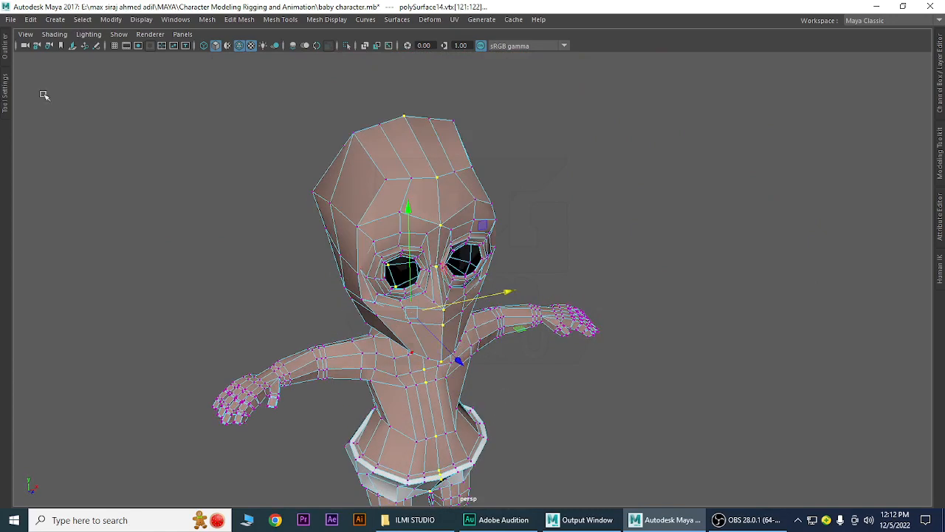
# Merge the selected centre seam vertices with a threshold of 0.0100 and always merge for two vertices enabled
pyautogui.click(285, 20)
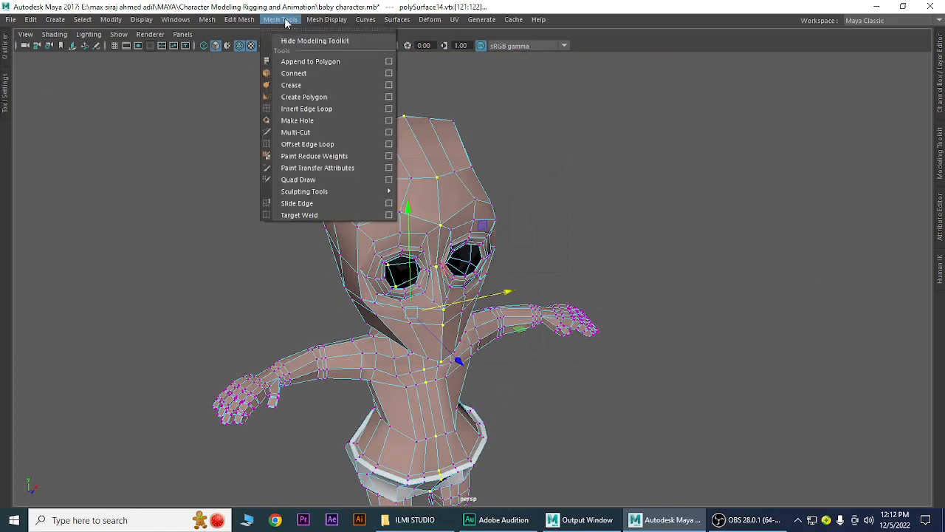
pyautogui.moveTo(238, 25)
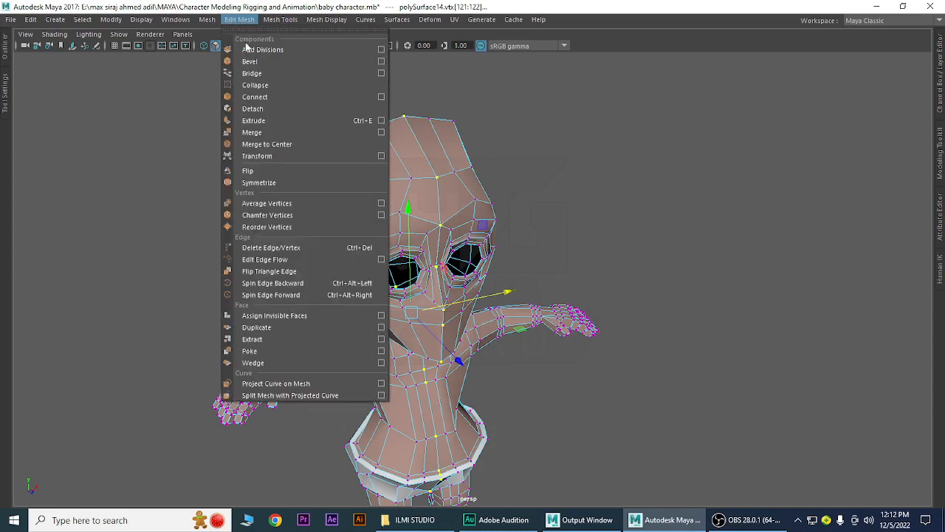
pyautogui.click(381, 133)
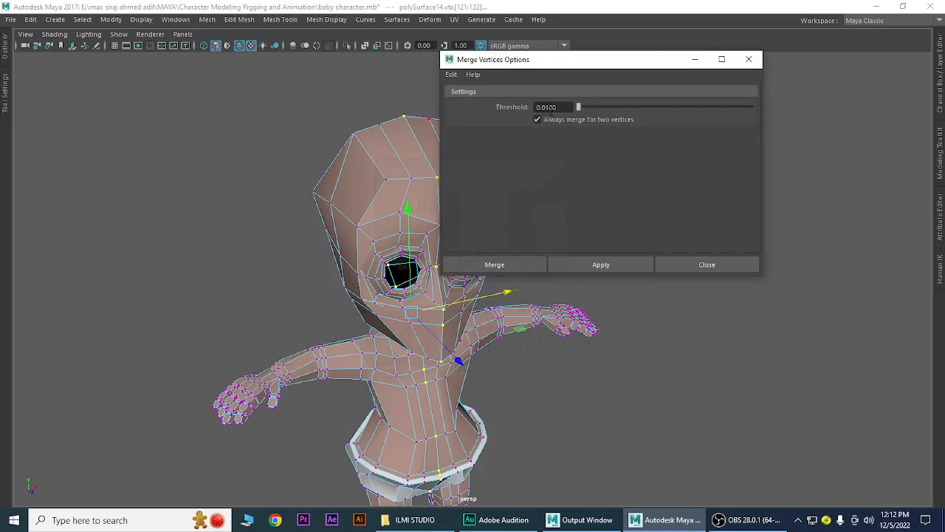
pyautogui.click(582, 273)
pyautogui.moveTo(561, 69); pyautogui.dragTo(661, 69)
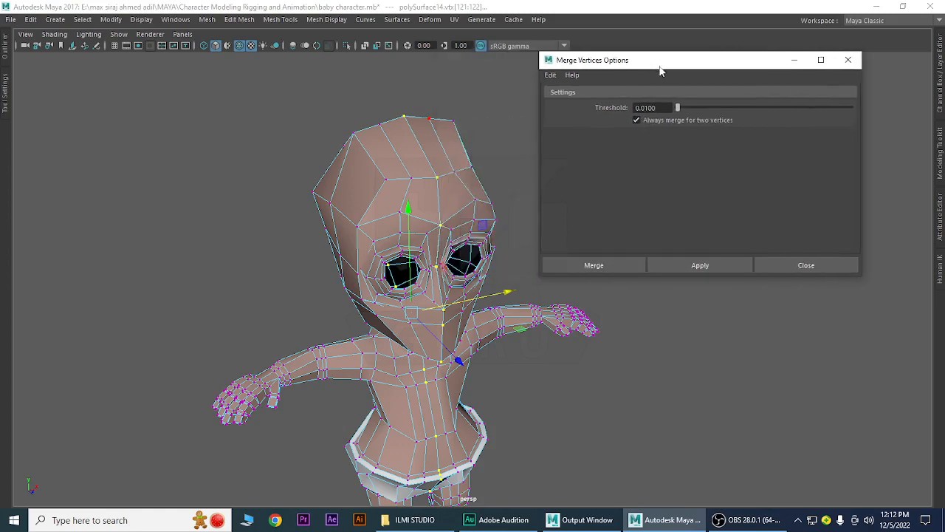
pyautogui.keyDown('alt'); pyautogui.moveTo(494, 399); pyautogui.dragTo(483, 351); pyautogui.keyUp('alt')
pyautogui.scroll(4, 484, 362)
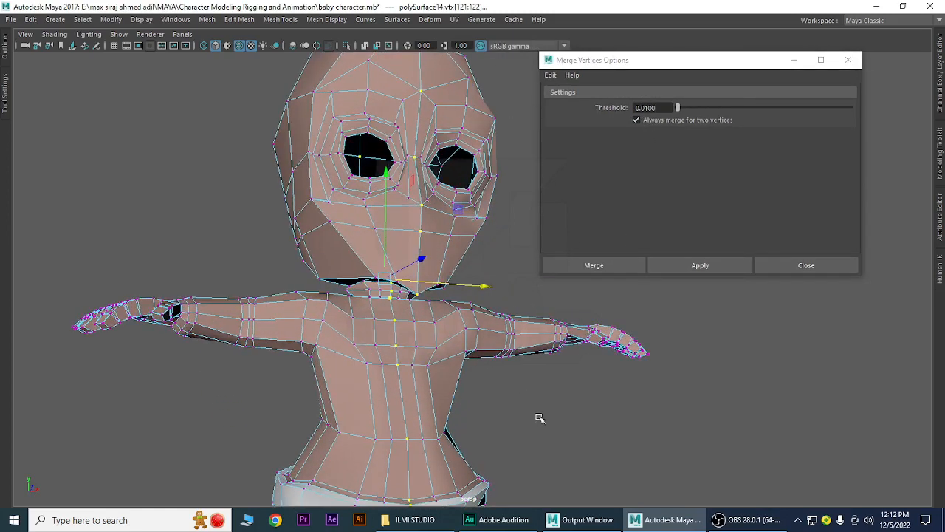
pyautogui.keyDown('alt'); pyautogui.moveTo(481, 376); pyautogui.dragTo(472, 408, button='middle'); pyautogui.keyUp('alt')
pyautogui.keyDown('alt'); pyautogui.moveTo(459, 394); pyautogui.dragTo(441, 362); pyautogui.keyUp('alt')
pyautogui.keyDown('alt'); pyautogui.moveTo(432, 336); pyautogui.dragTo(488, 404, button='right'); pyautogui.keyUp('alt')
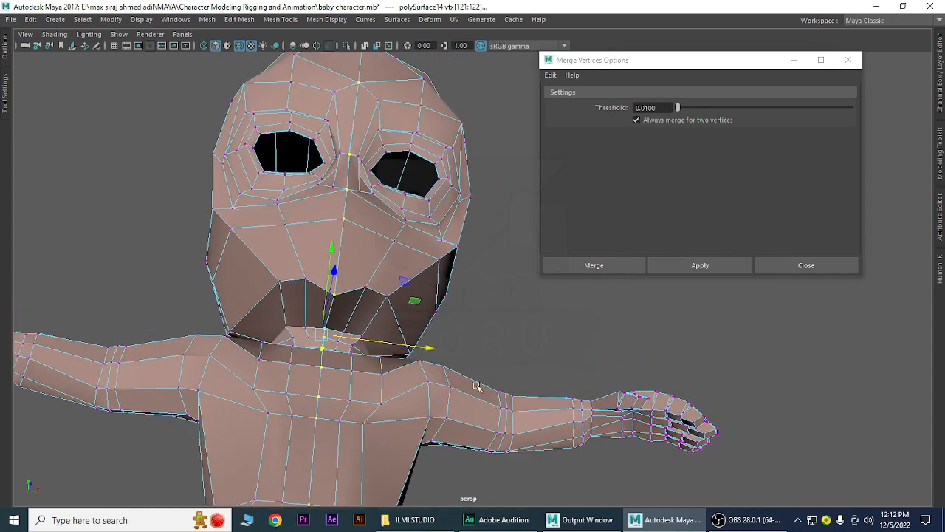
pyautogui.click(697, 266)
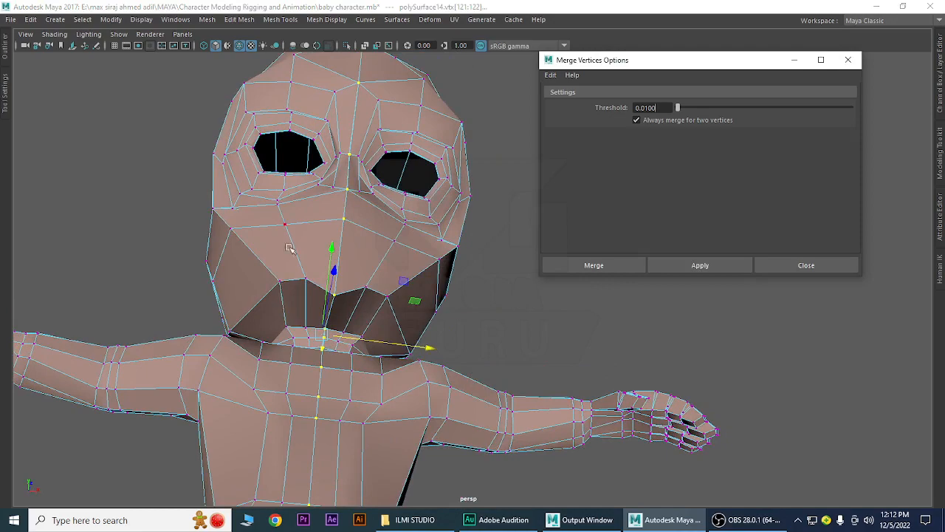
pyautogui.click(800, 270)
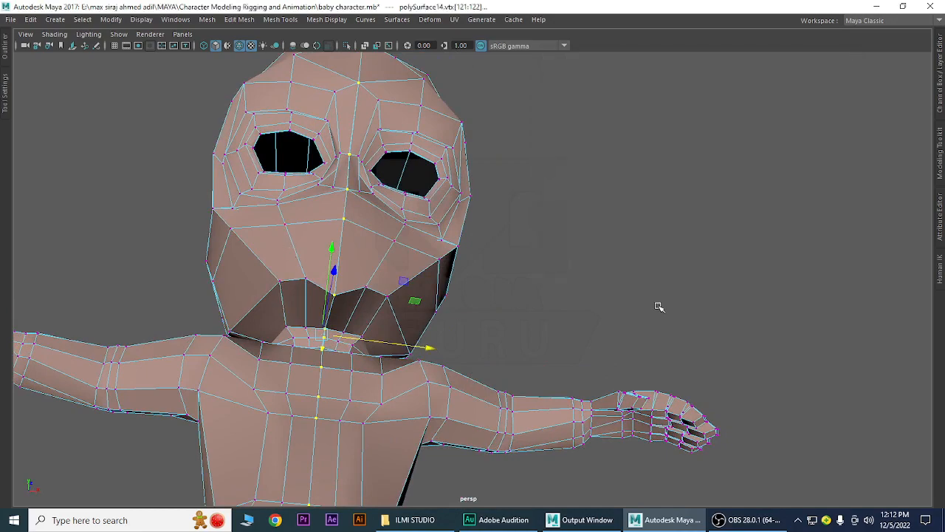
# Test the merged seam by moving a centre vertex on the lower face and one on the forehead, and undo the moves
pyautogui.keyDown('alt'); pyautogui.moveTo(432, 261); pyautogui.dragTo(434, 338); pyautogui.keyUp('alt')
pyautogui.click(354, 367)
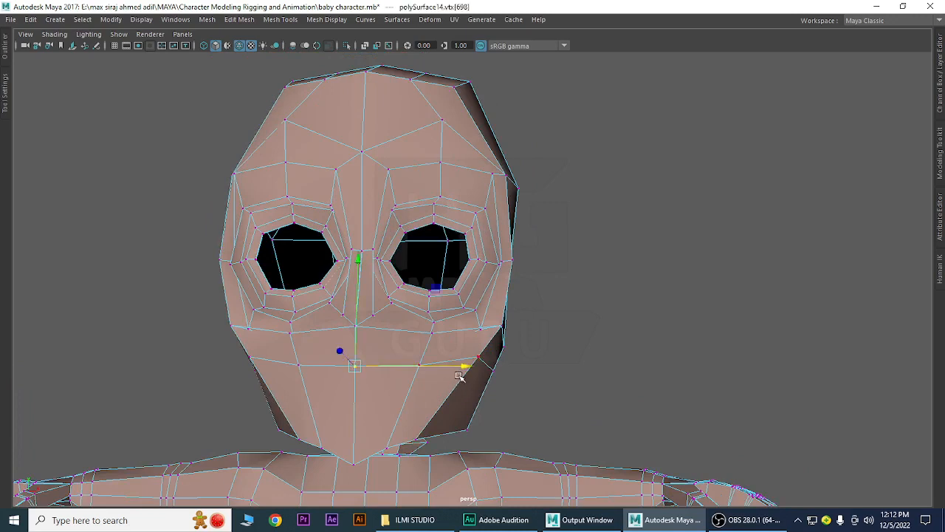
pyautogui.moveTo(462, 365); pyautogui.dragTo(483, 389)
pyautogui.moveTo(471, 385); pyautogui.dragTo(449, 385, button='middle')
pyautogui.click(365, 151)
pyautogui.moveTo(449, 153); pyautogui.dragTo(484, 173)
pyautogui.hotkey('ctrl', 'z')
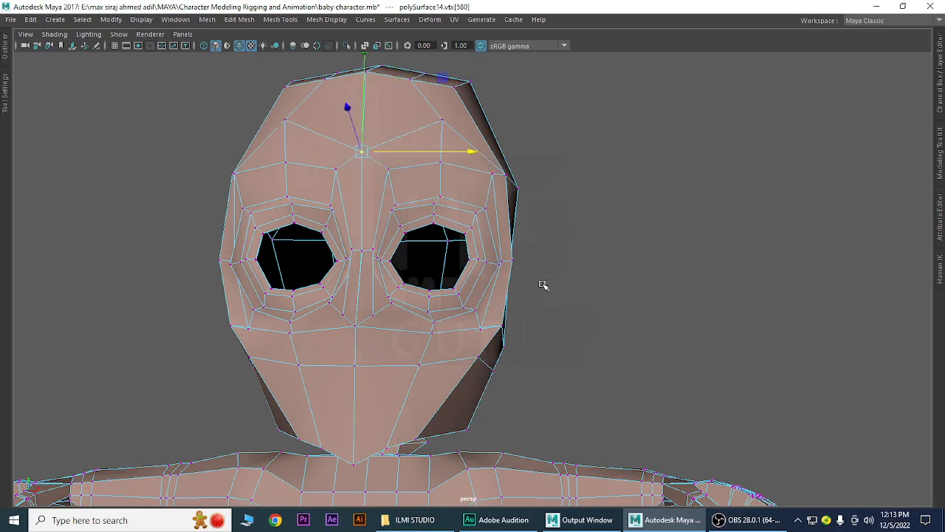
# Move the two outer vertices at the back of the head slightly toward the face and show the body in smooth preview
pyautogui.keyDown('alt'); pyautogui.moveTo(549, 283); pyautogui.dragTo(411, 308); pyautogui.keyUp('alt')
pyautogui.click(552, 240)
pyautogui.keyDown('alt'); pyautogui.moveTo(553, 303); pyautogui.dragTo(482, 305); pyautogui.keyUp('alt')
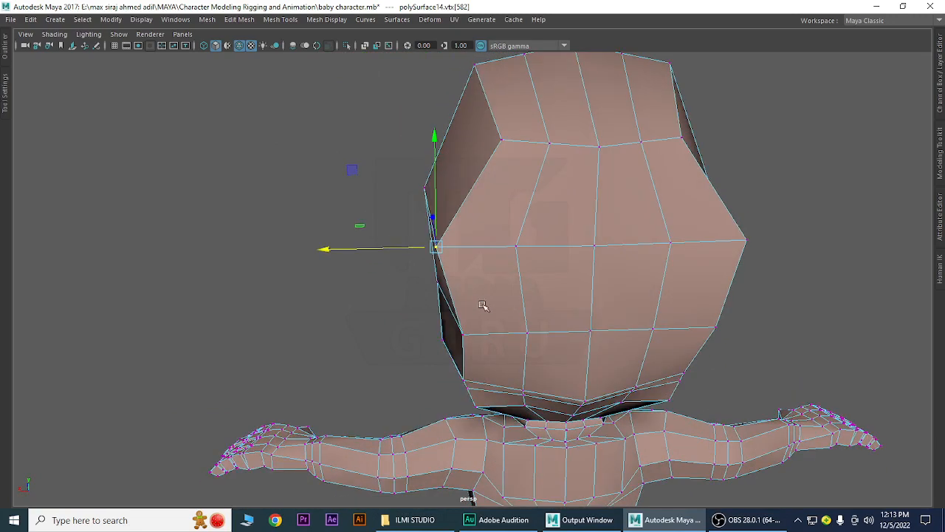
pyautogui.keyDown('shift'); pyautogui.click(746, 241); pyautogui.keyUp('shift')
pyautogui.keyDown('alt'); pyautogui.moveTo(702, 314); pyautogui.dragTo(726, 318); pyautogui.keyUp('alt')
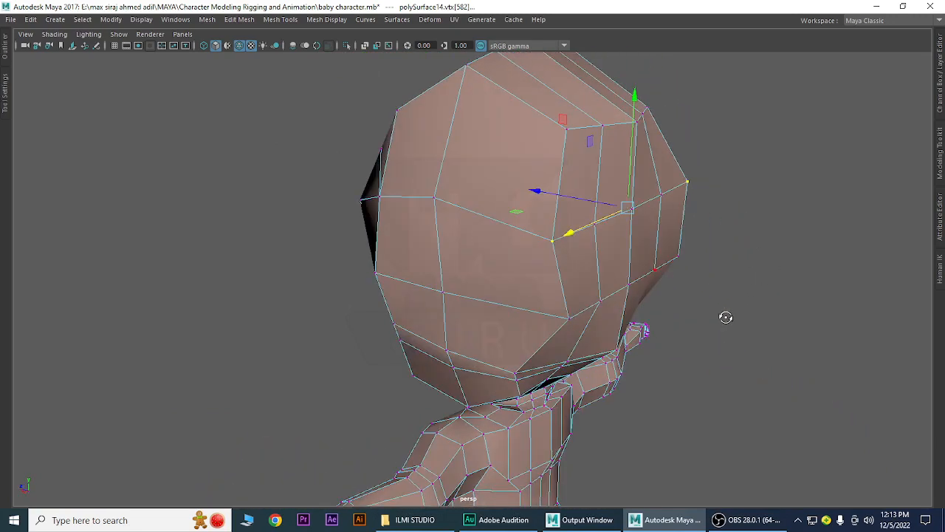
pyautogui.moveTo(534, 190); pyautogui.dragTo(506, 190)
pyautogui.press('3')
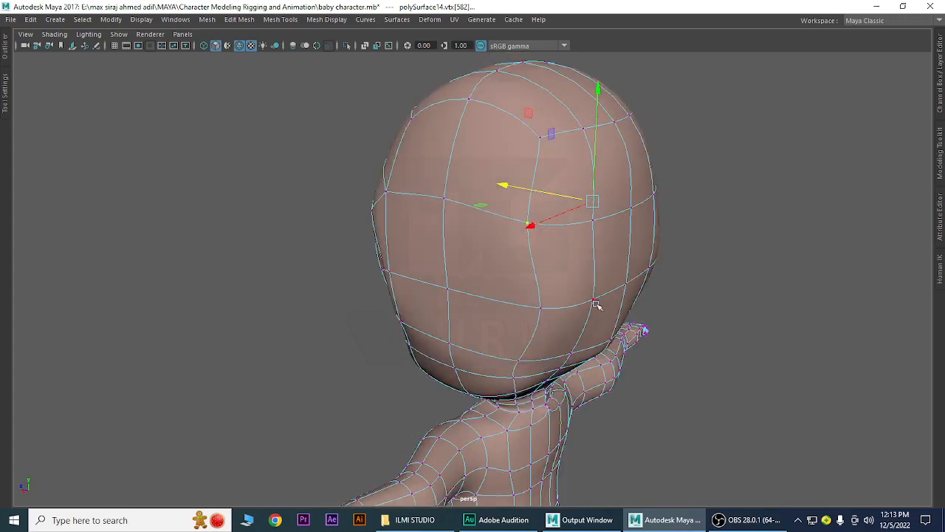
# Try moving the centre vertex on the nose bridge sideways to test the seam, and undo the move
pyautogui.keyDown('alt'); pyautogui.moveTo(596, 252); pyautogui.dragTo(543, 323); pyautogui.keyUp('alt')
pyautogui.scroll(3, 464, 303)
pyautogui.keyDown('alt'); pyautogui.moveTo(464, 304); pyautogui.dragTo(489, 344); pyautogui.keyUp('alt')
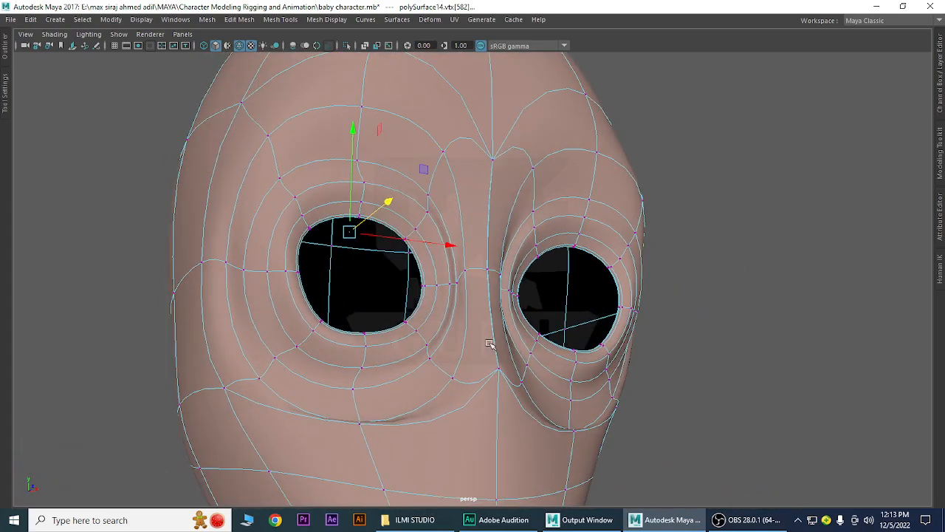
pyautogui.click(487, 269)
pyautogui.moveTo(559, 281); pyautogui.dragTo(573, 297)
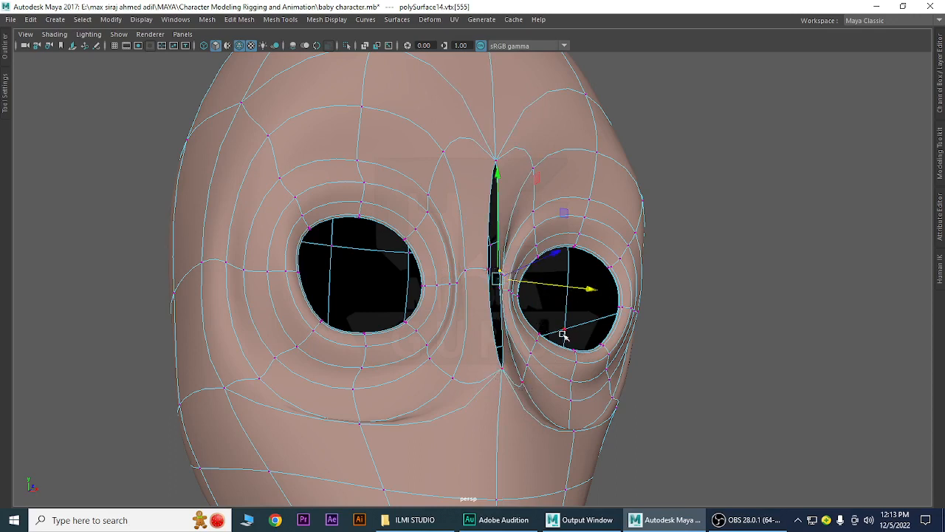
pyautogui.hotkey('ctrl', 'z')
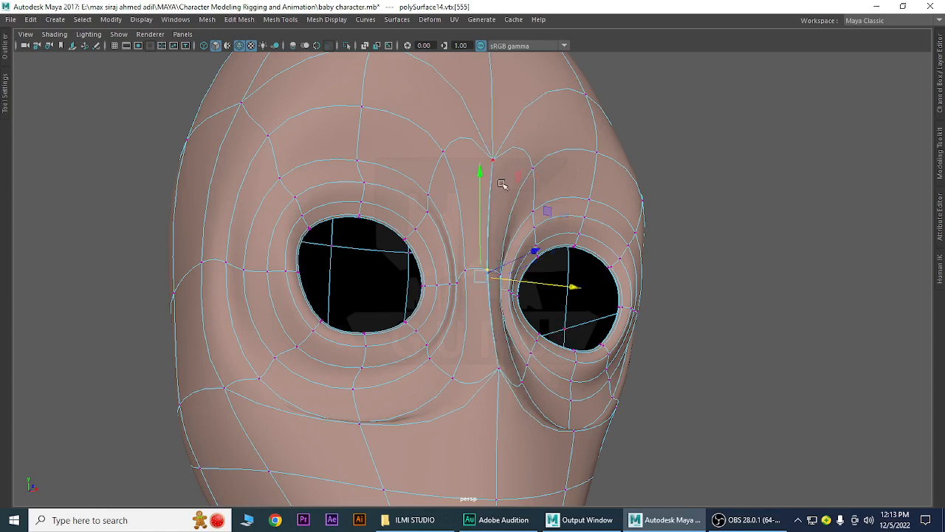
# Test the seam by moving the centre vertices below the nose bridge and on the lower face sideways, undoing the move
pyautogui.keyDown('alt'); pyautogui.moveTo(525, 320); pyautogui.dragTo(516, 291); pyautogui.keyUp('alt')
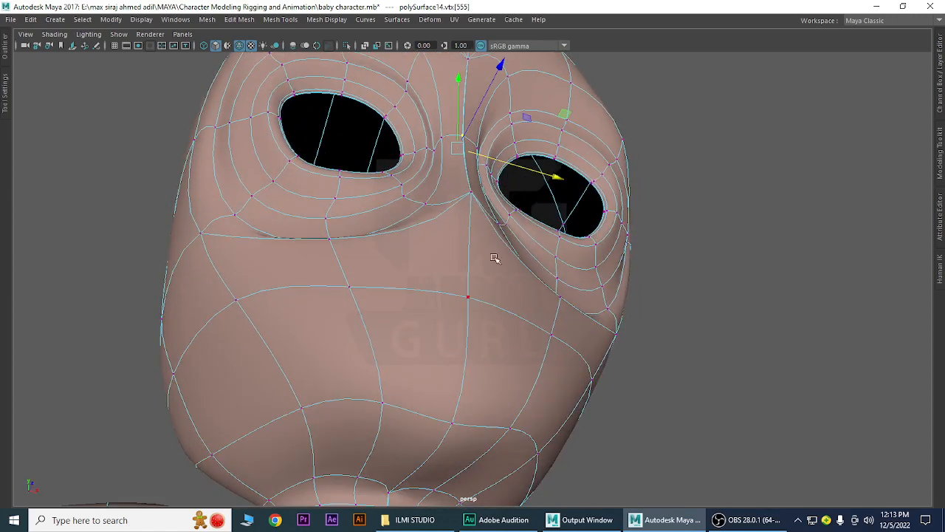
pyautogui.click(470, 190)
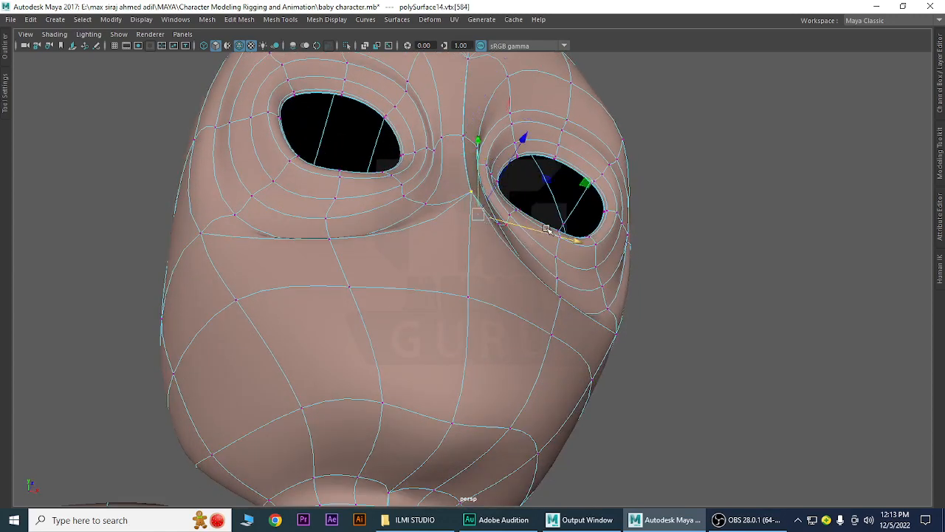
pyautogui.moveTo(547, 232); pyautogui.dragTo(543, 238)
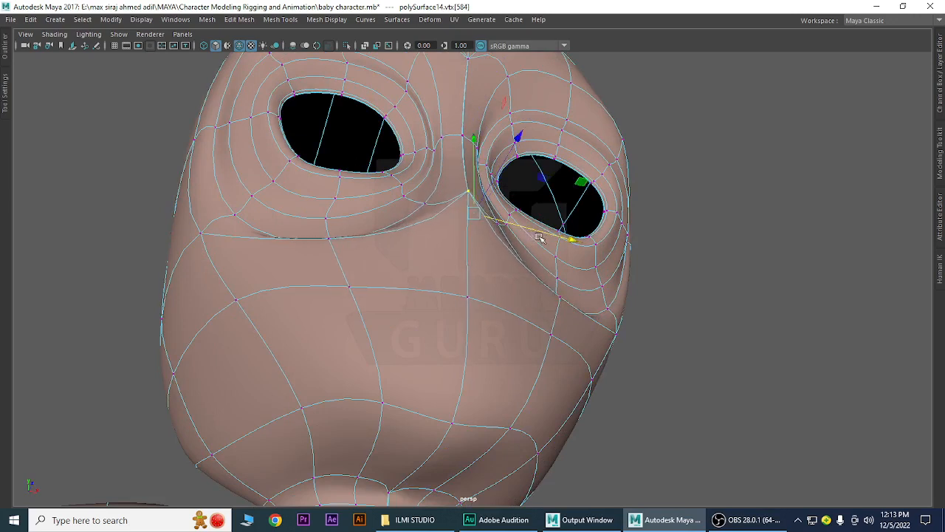
pyautogui.click(469, 297)
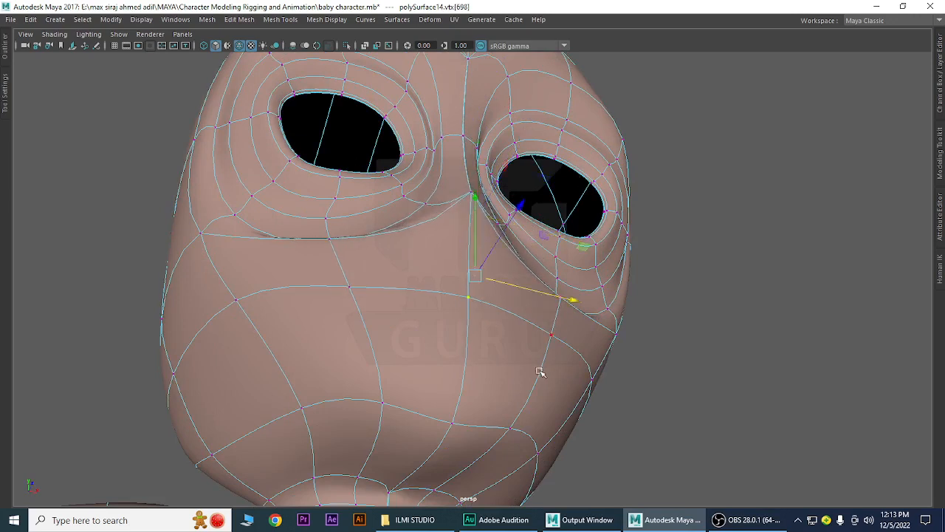
pyautogui.moveTo(571, 302)
pyautogui.mouseDown()
pyautogui.moveTo(534, 296)
pyautogui.moveTo(588, 310)
pyautogui.mouseUp()
# Try moving the centre vertex where the front of the neck meets the head sideways to test the seam
pyautogui.keyDown('alt'); pyautogui.moveTo(489, 381); pyautogui.dragTo(465, 376); pyautogui.keyUp('alt')
pyautogui.click(399, 392)
pyautogui.keyDown('alt'); pyautogui.moveTo(432, 414); pyautogui.dragTo(354, 366); pyautogui.keyUp('alt')
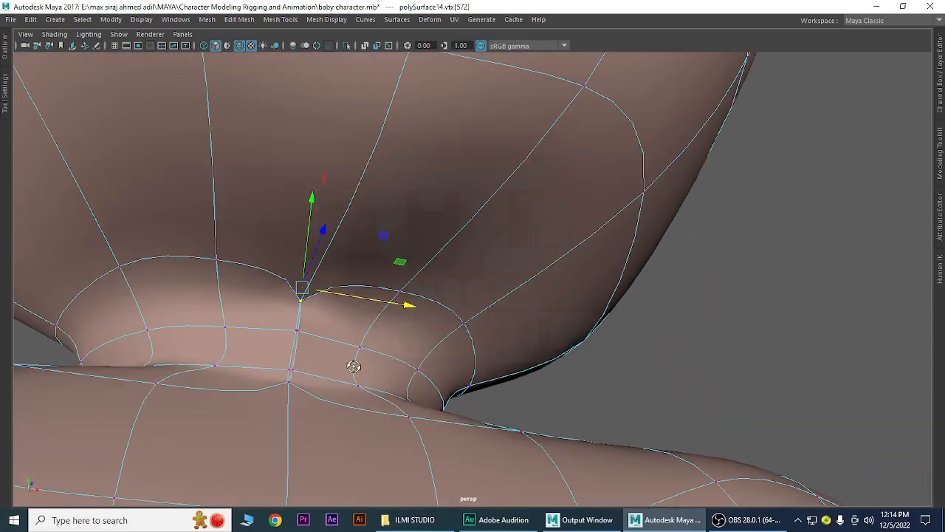
pyautogui.moveTo(397, 295); pyautogui.dragTo(433, 275)
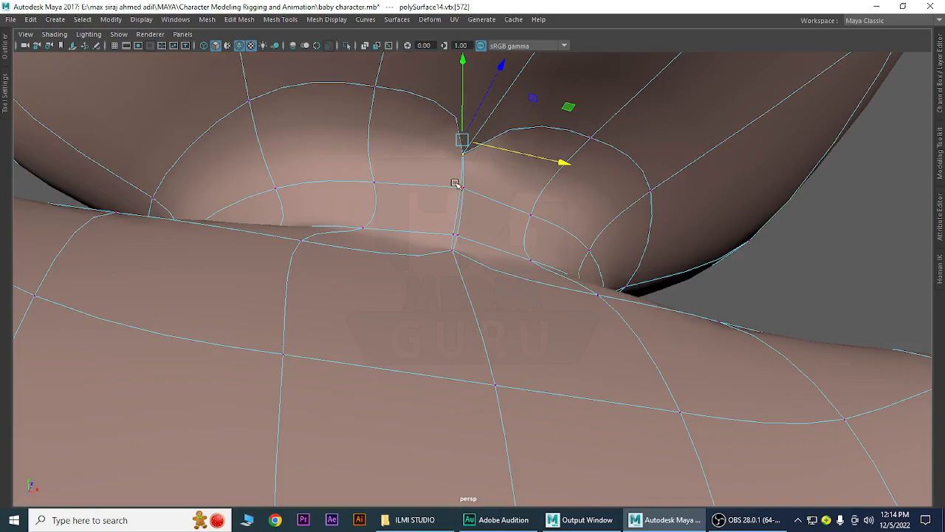
# Merge the two separate centre vertices in the middle of the front neck with a threshold of 0.3425, keeping always merge for two vertices enabled
pyautogui.click(465, 191)
pyautogui.keyDown('alt'); pyautogui.moveTo(487, 322); pyautogui.dragTo(292, 328); pyautogui.keyUp('alt')
pyautogui.keyDown('alt'); pyautogui.moveTo(382, 301); pyautogui.dragTo(477, 388, button='right'); pyautogui.keyUp('alt')
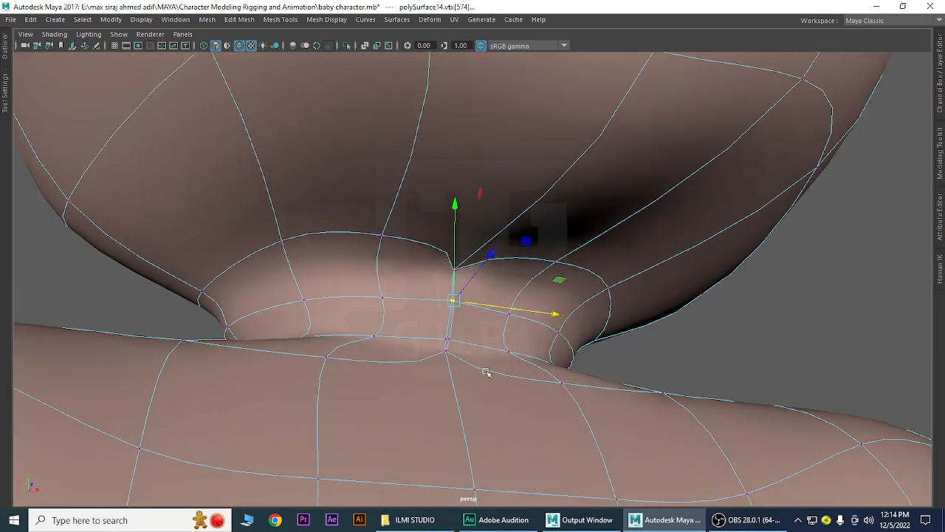
pyautogui.click(281, 20)
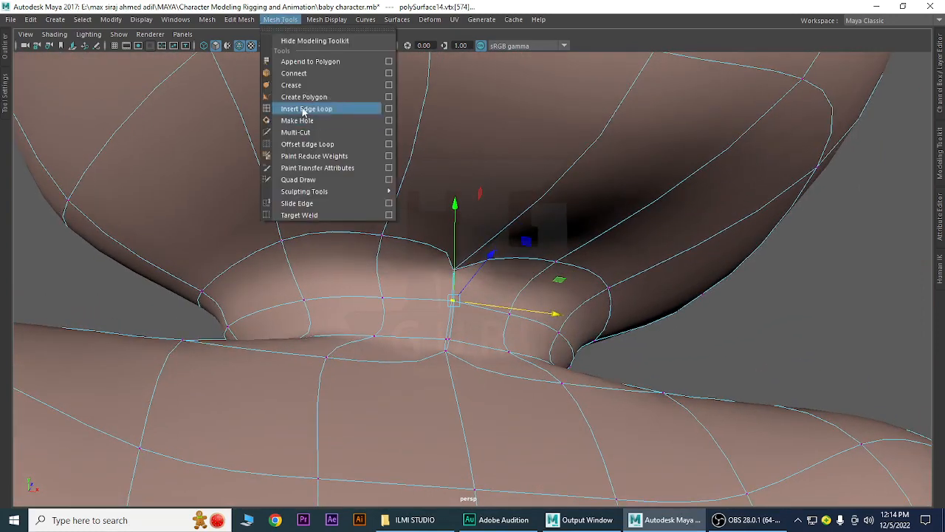
pyautogui.moveTo(231, 22)
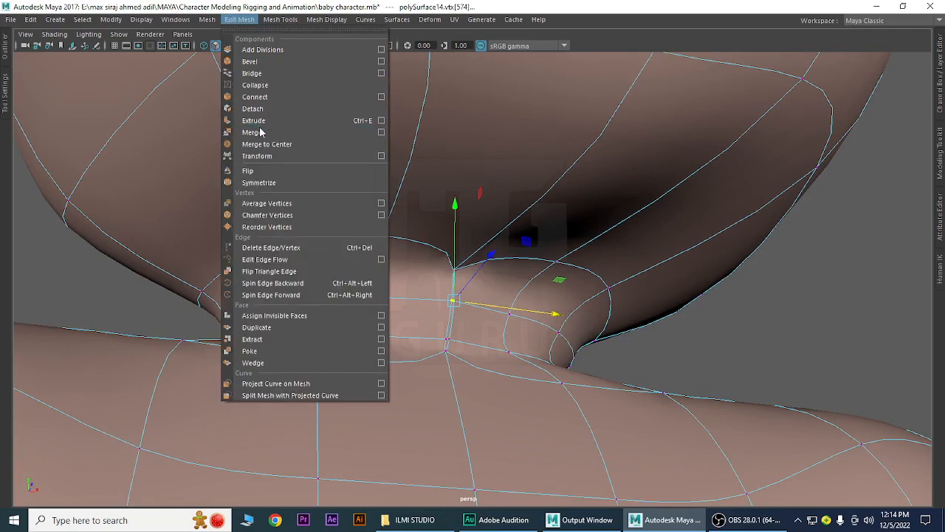
pyautogui.click(381, 133)
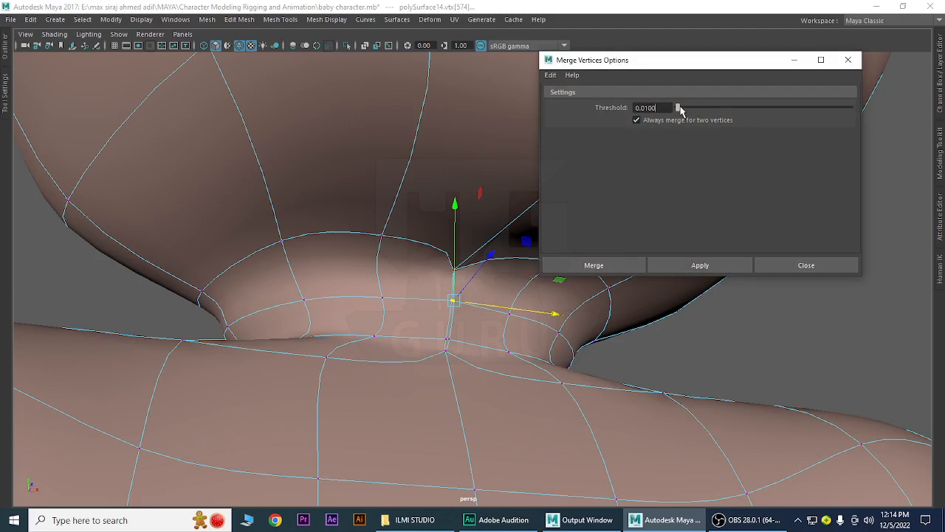
pyautogui.keyDown('alt'); pyautogui.moveTo(495, 333); pyautogui.dragTo(639, 422, button='right'); pyautogui.keyUp('alt')
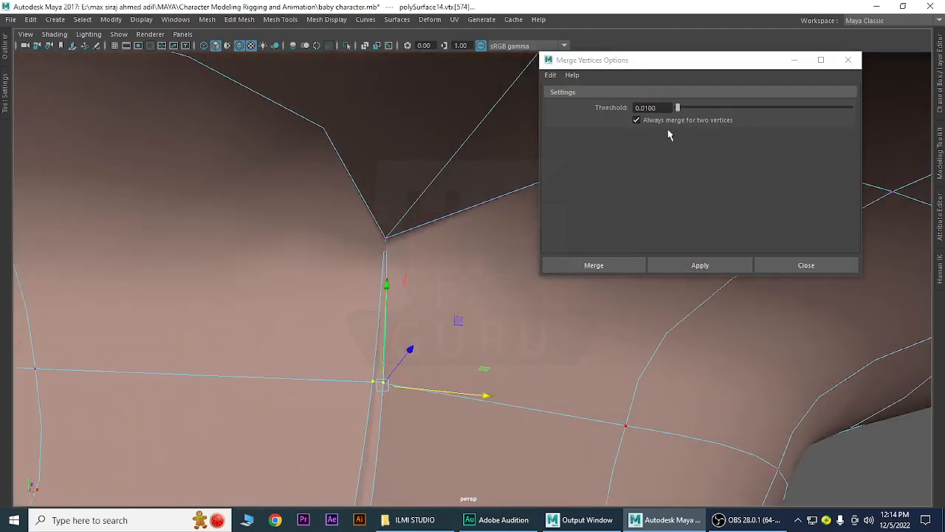
pyautogui.moveTo(683, 109); pyautogui.dragTo(766, 118)
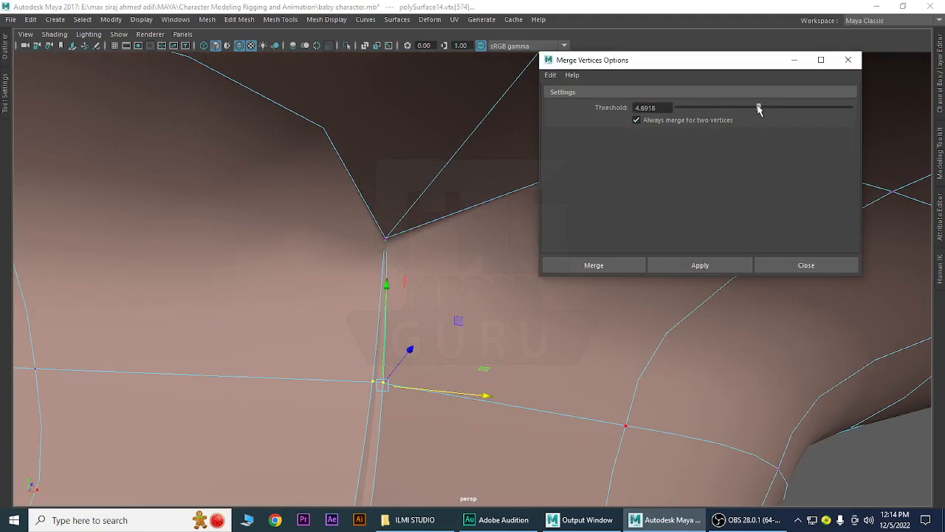
pyautogui.moveTo(688, 121)
pyautogui.mouseDown()
pyautogui.moveTo(696, 120)
pyautogui.moveTo(676, 121)
pyautogui.mouseUp()
pyautogui.click(699, 267)
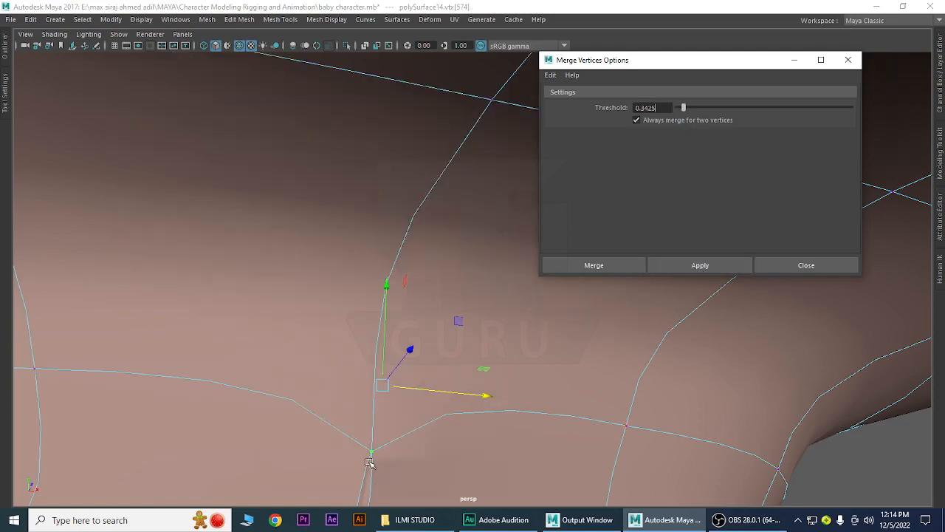
# Merge the pair of separate centre vertices at the front base of the neck with the 0.3425 threshold
pyautogui.scroll(-3, 337, 434)
pyautogui.keyDown('alt'); pyautogui.moveTo(337, 433); pyautogui.dragTo(345, 355, button='middle'); pyautogui.keyUp('alt')
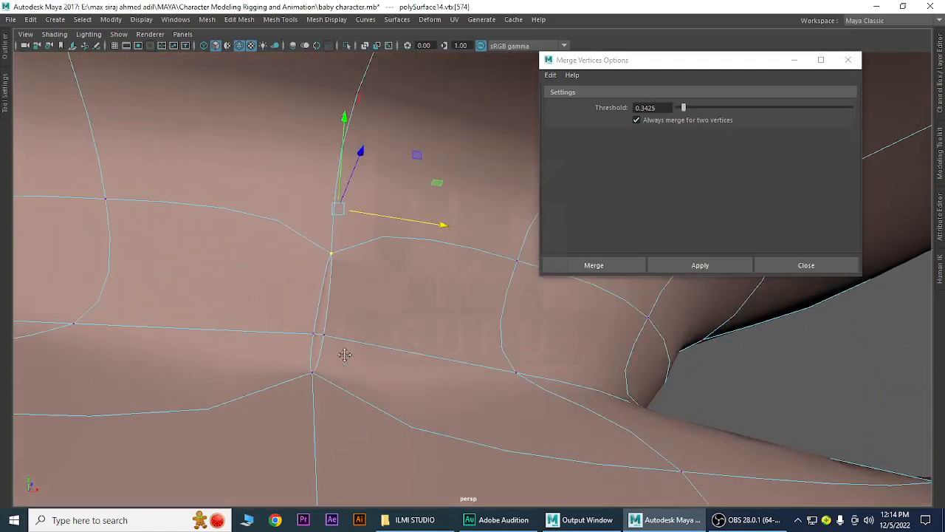
pyautogui.moveTo(309, 327); pyautogui.dragTo(350, 361)
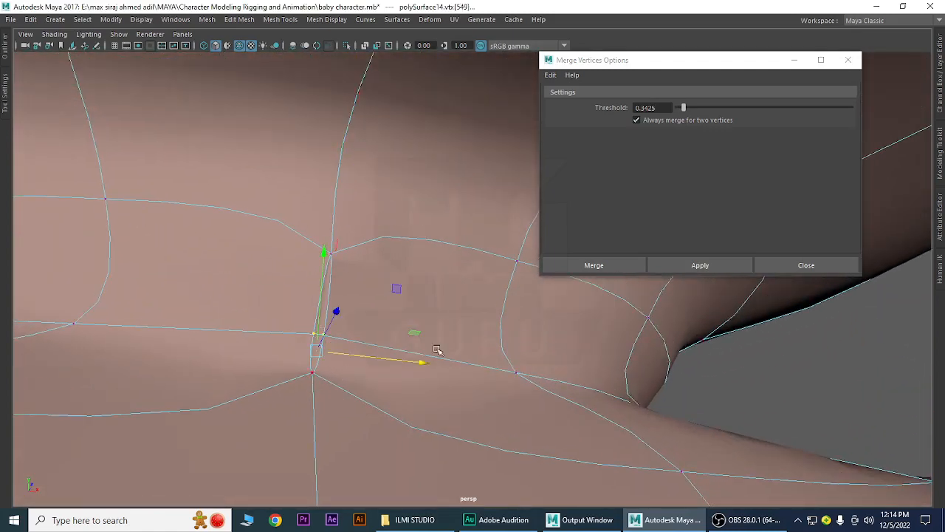
pyautogui.click(698, 266)
# Merge the open centre vertex pairs in the middle and at the base of the back of the neck, using the 0.3425 threshold
pyautogui.keyDown('alt'); pyautogui.moveTo(433, 405); pyautogui.dragTo(395, 391); pyautogui.keyUp('alt')
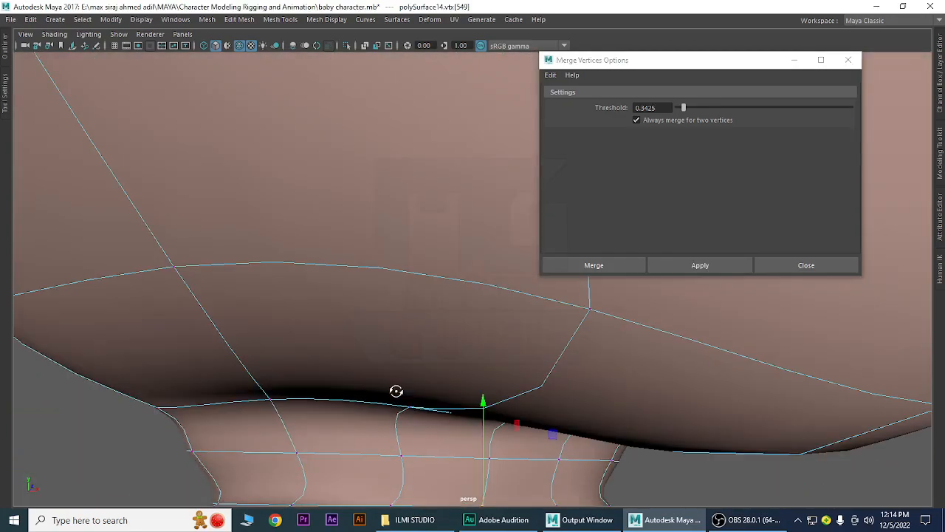
pyautogui.keyDown('alt'); pyautogui.moveTo(398, 392); pyautogui.dragTo(186, 321, button='right'); pyautogui.keyUp('alt')
pyautogui.keyDown('alt'); pyautogui.moveTo(317, 358); pyautogui.dragTo(543, 371); pyautogui.keyUp('alt')
pyautogui.keyDown('alt'); pyautogui.moveTo(544, 373); pyautogui.dragTo(620, 403, button='right'); pyautogui.keyUp('alt')
pyautogui.keyDown('alt'); pyautogui.moveTo(621, 403); pyautogui.dragTo(351, 313, button='middle'); pyautogui.keyUp('alt')
pyautogui.keyDown('alt'); pyautogui.moveTo(349, 316); pyautogui.dragTo(504, 411, button='right'); pyautogui.keyUp('alt')
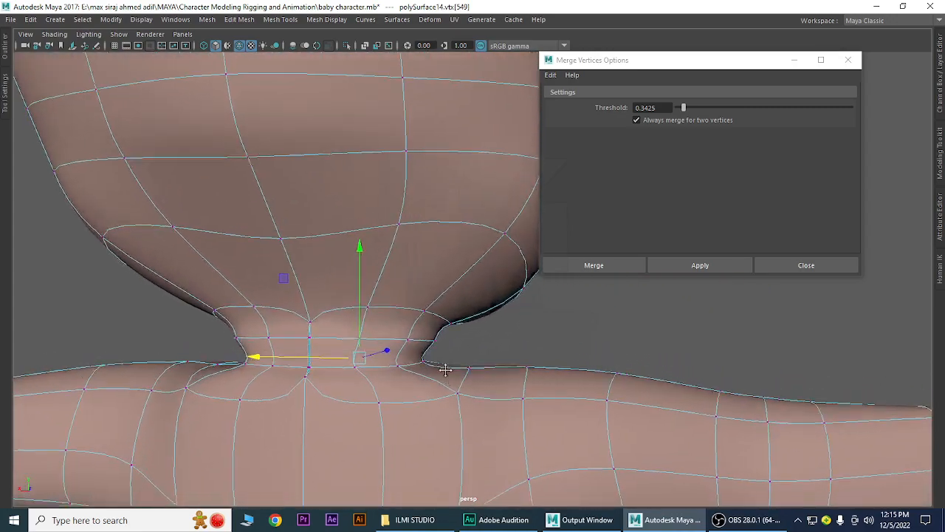
pyautogui.keyDown('alt'); pyautogui.moveTo(446, 373); pyautogui.dragTo(438, 337, button='middle'); pyautogui.keyUp('alt')
pyautogui.keyDown('alt'); pyautogui.moveTo(258, 345); pyautogui.dragTo(401, 369, button='right'); pyautogui.keyUp('alt')
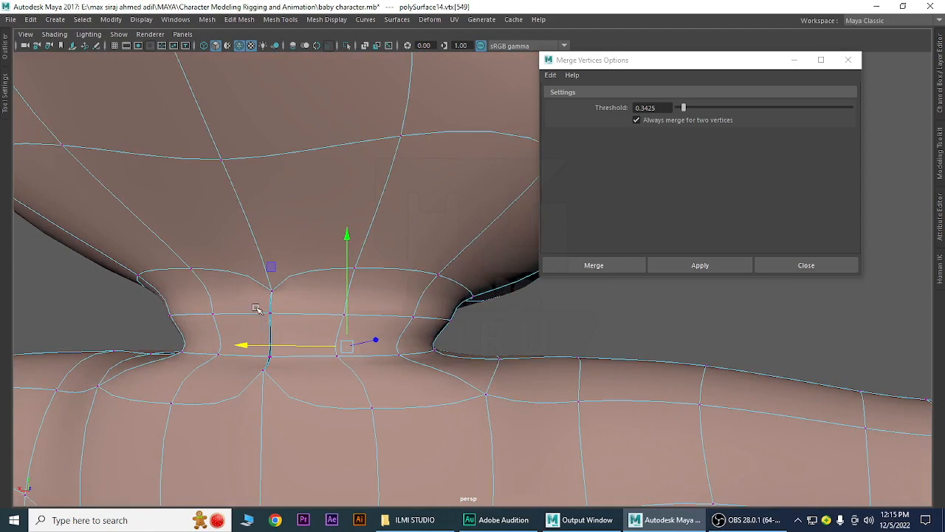
pyautogui.scroll(-2, 259, 310)
pyautogui.scroll(3, 260, 312)
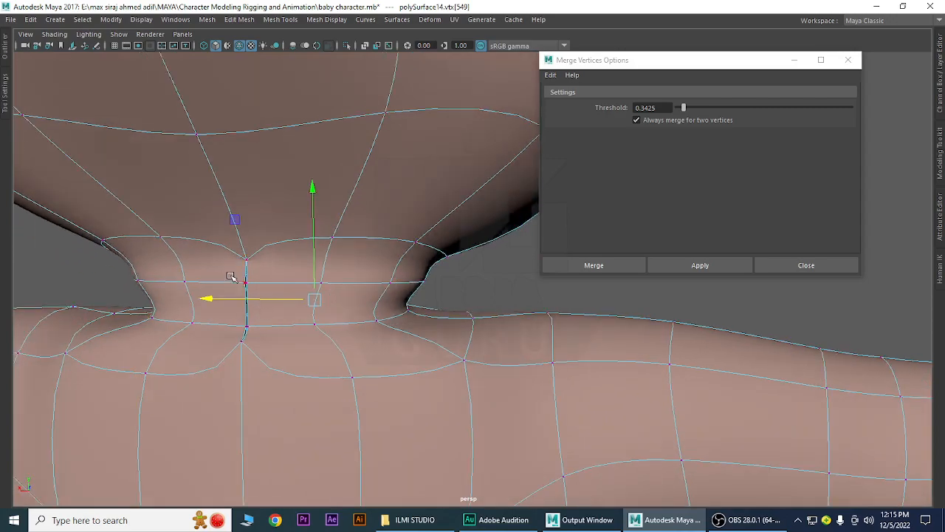
pyautogui.moveTo(249, 285); pyautogui.dragTo(262, 295)
pyautogui.keyDown('alt'); pyautogui.moveTo(455, 391); pyautogui.dragTo(297, 329); pyautogui.keyUp('alt')
pyautogui.moveTo(702, 368)
pyautogui.keyDown('alt'); pyautogui.mouseDown()
pyautogui.moveTo(454, 355)
pyautogui.moveTo(463, 365)
pyautogui.moveTo(707, 373)
pyautogui.mouseUp(); pyautogui.keyUp('alt')
pyautogui.scroll(-5, 464, 364)
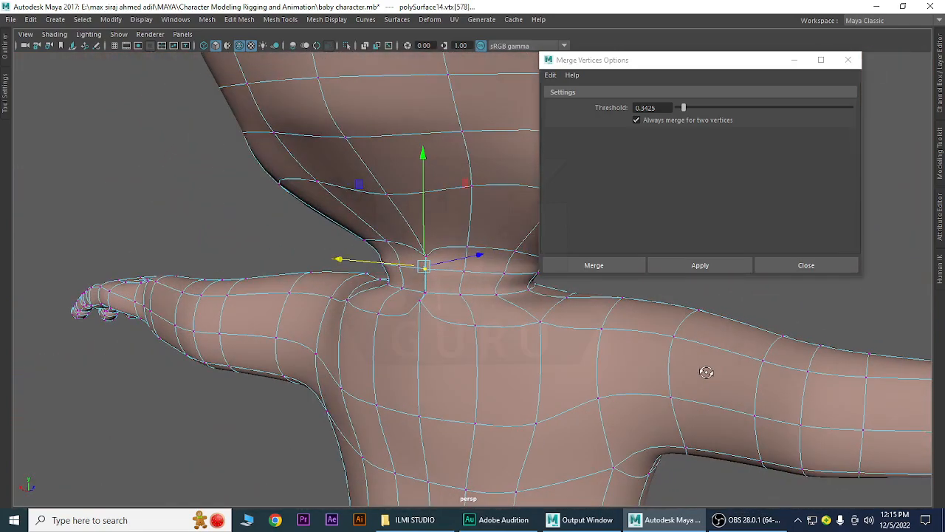
pyautogui.click(714, 265)
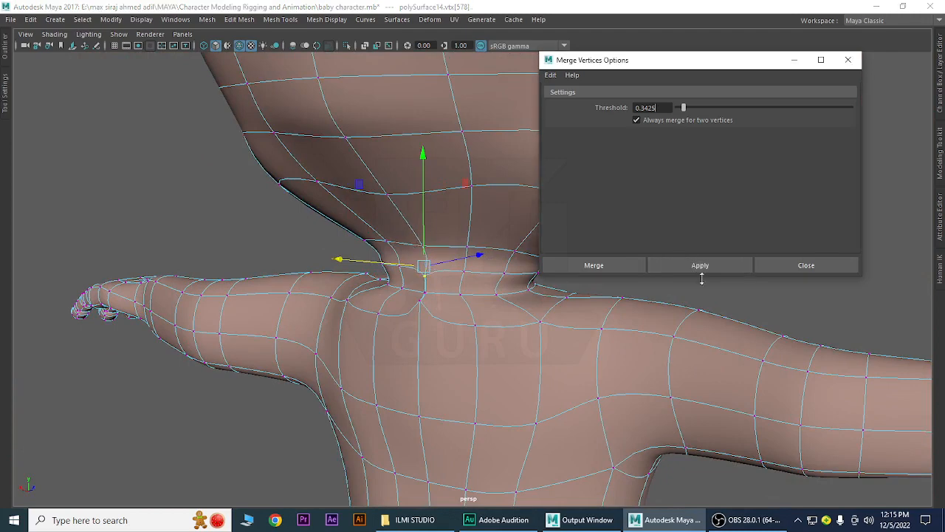
pyautogui.click(435, 300)
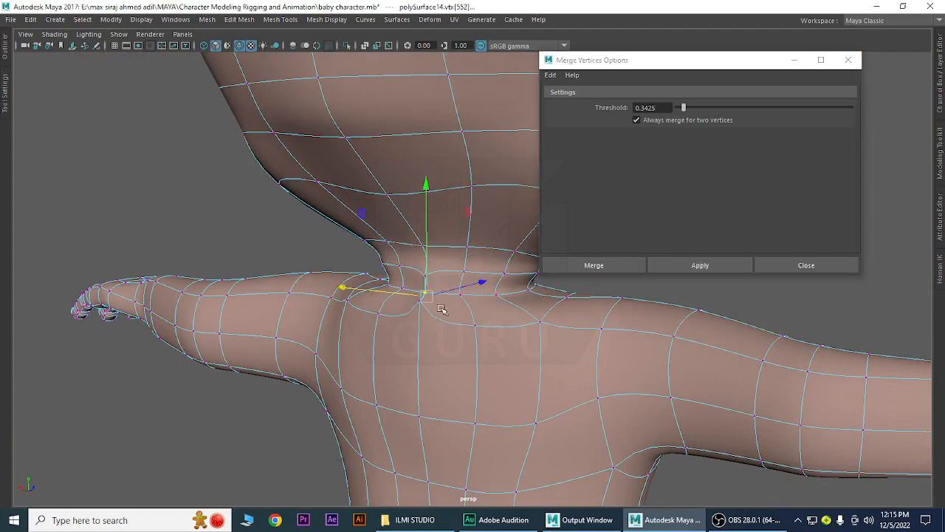
pyautogui.click(690, 267)
# Test the merged centre vertex on the back of the neck by moving it sideways, and undo the move
pyautogui.keyDown('alt'); pyautogui.moveTo(580, 359); pyautogui.dragTo(348, 384); pyautogui.keyUp('alt')
pyautogui.keyDown('alt'); pyautogui.moveTo(348, 384); pyautogui.dragTo(519, 289, button='middle'); pyautogui.keyUp('alt')
pyautogui.keyDown('alt'); pyautogui.moveTo(520, 289); pyautogui.dragTo(364, 336); pyautogui.keyUp('alt')
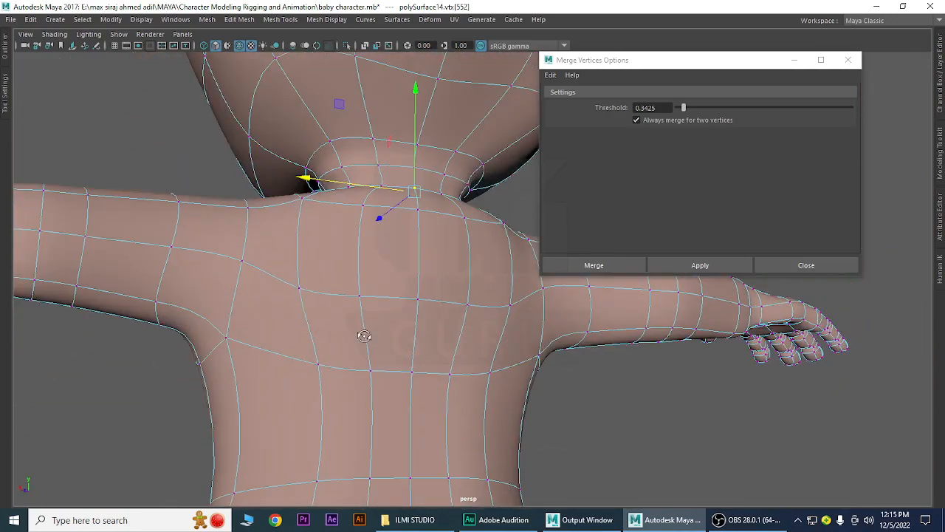
pyautogui.keyDown('alt'); pyautogui.moveTo(405, 267); pyautogui.dragTo(483, 407); pyautogui.keyUp('alt')
pyautogui.click(481, 287)
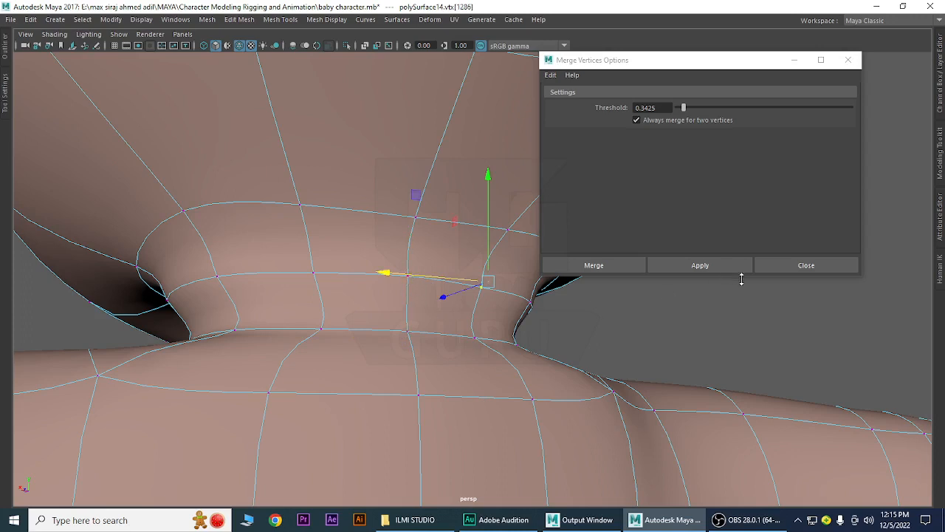
pyautogui.moveTo(667, 63); pyautogui.dragTo(727, 74)
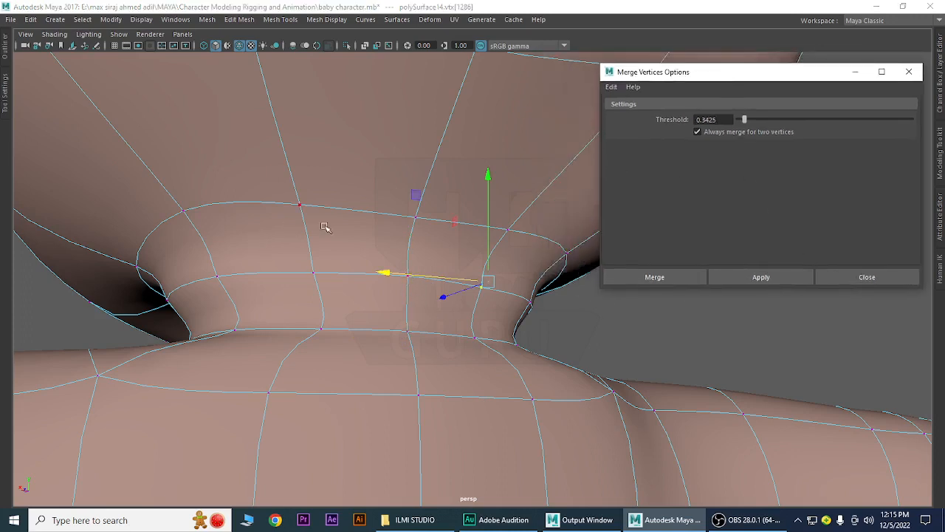
pyautogui.click(290, 227)
pyautogui.click(407, 275)
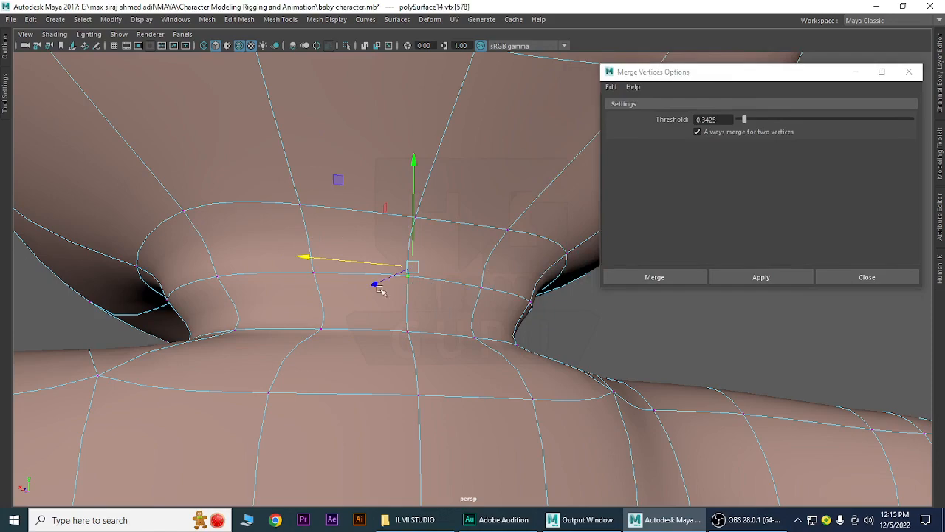
pyautogui.moveTo(344, 261); pyautogui.dragTo(392, 282)
pyautogui.hotkey('ctrl', 'z')
# Try moving the merged centre vertex at the front base of the neck sideways to test the join
pyautogui.keyDown('alt'); pyautogui.moveTo(532, 387); pyautogui.dragTo(308, 288); pyautogui.keyUp('alt')
pyautogui.click(300, 270)
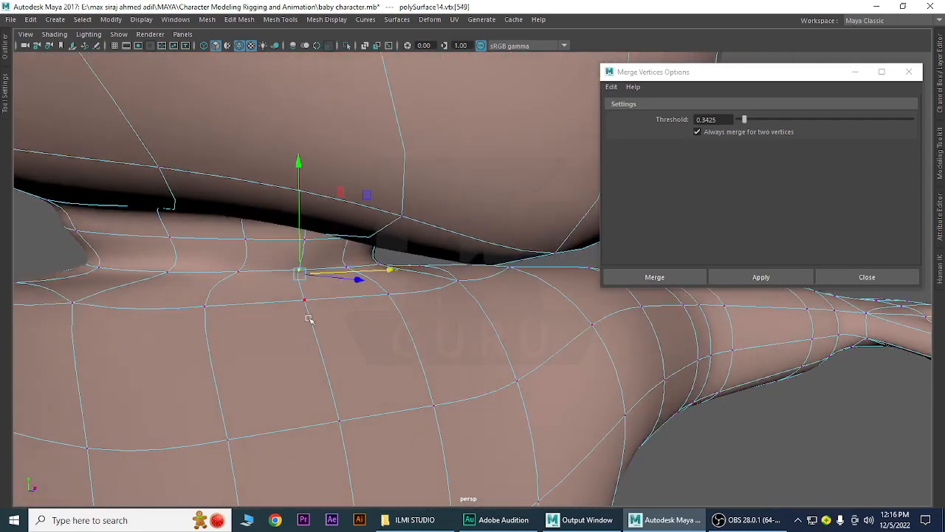
pyautogui.moveTo(362, 273); pyautogui.dragTo(400, 276)
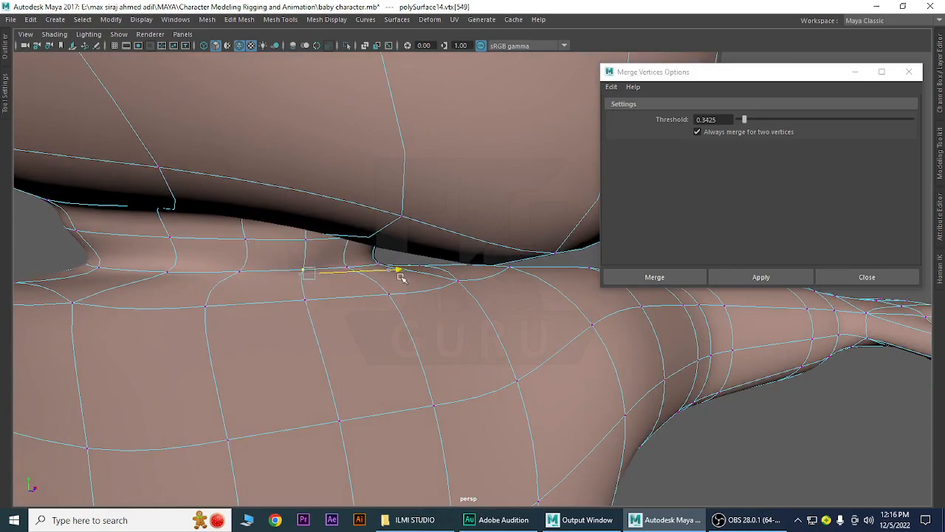
# Try moving the centre vertex below the nose bridge sideways to check for a gap, and undo the move
pyautogui.keyDown('alt'); pyautogui.moveTo(575, 402); pyautogui.dragTo(415, 360); pyautogui.keyUp('alt')
pyautogui.keyDown('alt'); pyautogui.moveTo(415, 360); pyautogui.dragTo(428, 347, button='right'); pyautogui.keyUp('alt')
pyautogui.keyDown('alt'); pyautogui.moveTo(428, 346); pyautogui.dragTo(437, 375, button='middle'); pyautogui.keyUp('alt')
pyautogui.click(410, 322)
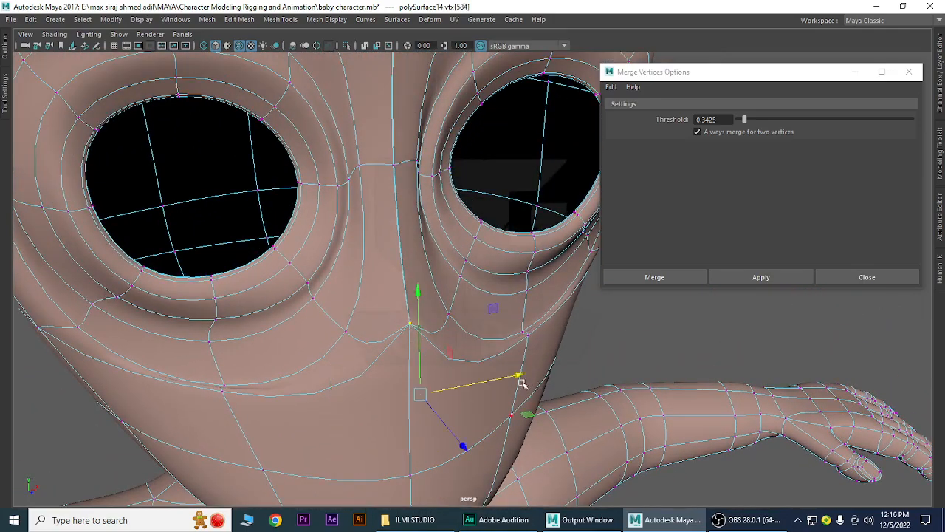
pyautogui.moveTo(515, 378); pyautogui.dragTo(496, 408)
pyautogui.hotkey('ctrl', 'z')
# Merge the doubled centre vertices below the nose bridge and between the eyes with the 0.3425 threshold
pyautogui.click(749, 278)
pyautogui.keyDown('alt'); pyautogui.moveTo(389, 258); pyautogui.dragTo(391, 309); pyautogui.keyUp('alt')
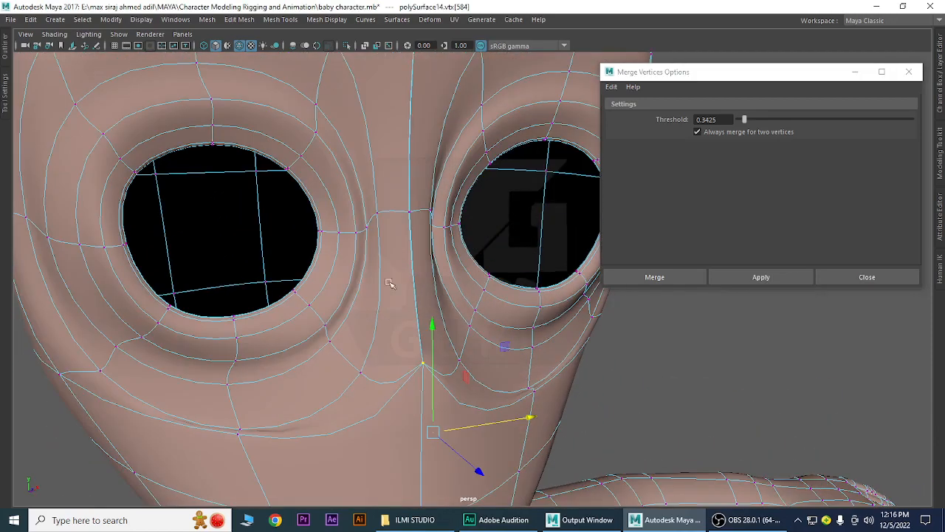
pyautogui.click(408, 213)
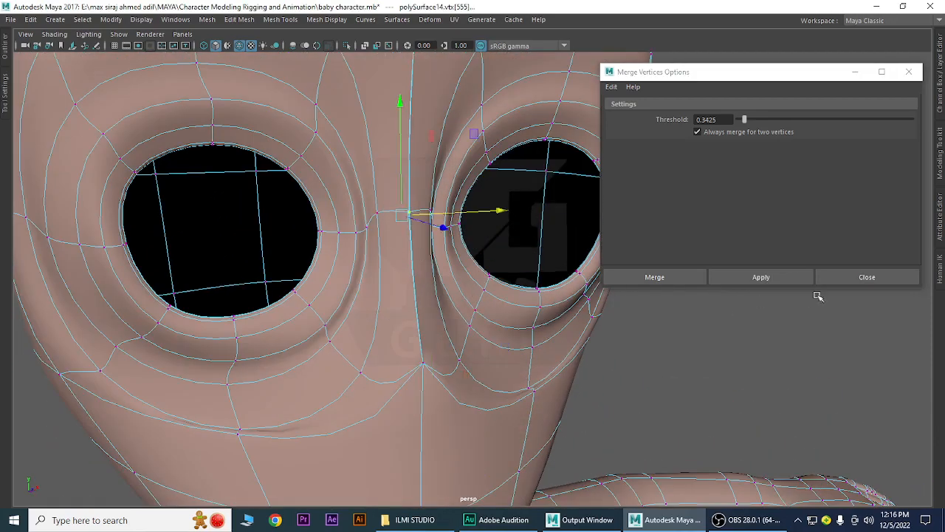
pyautogui.click(774, 275)
pyautogui.keyDown('alt'); pyautogui.moveTo(444, 376); pyautogui.dragTo(441, 412, button='right'); pyautogui.keyUp('alt')
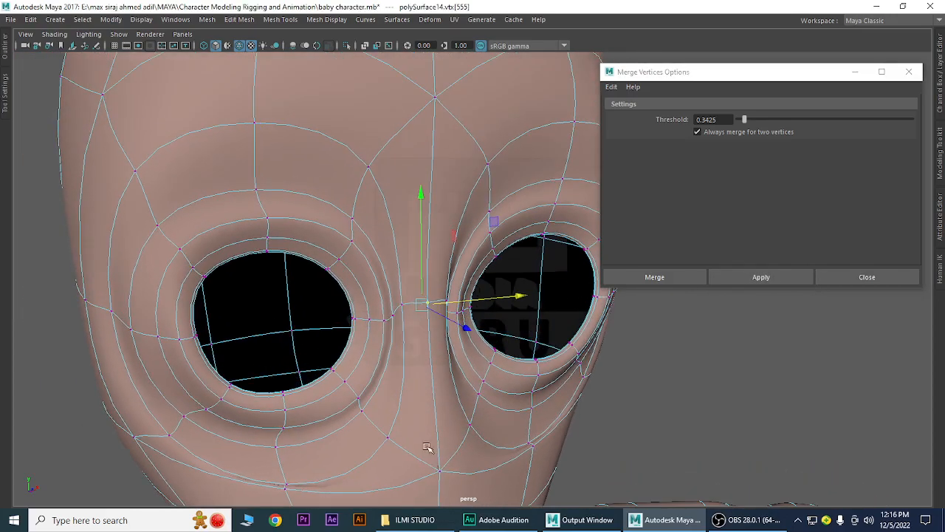
# Merge the doubled centre seam vertices down the lower back of the head with the 0.3425 threshold
pyautogui.keyDown('alt'); pyautogui.moveTo(408, 338); pyautogui.dragTo(501, 345); pyautogui.keyUp('alt')
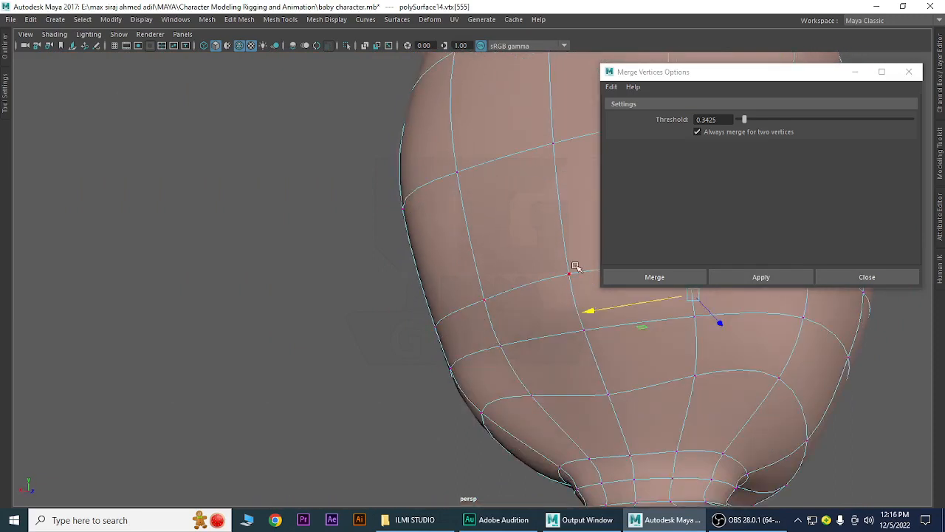
pyautogui.click(564, 277)
pyautogui.click(762, 280)
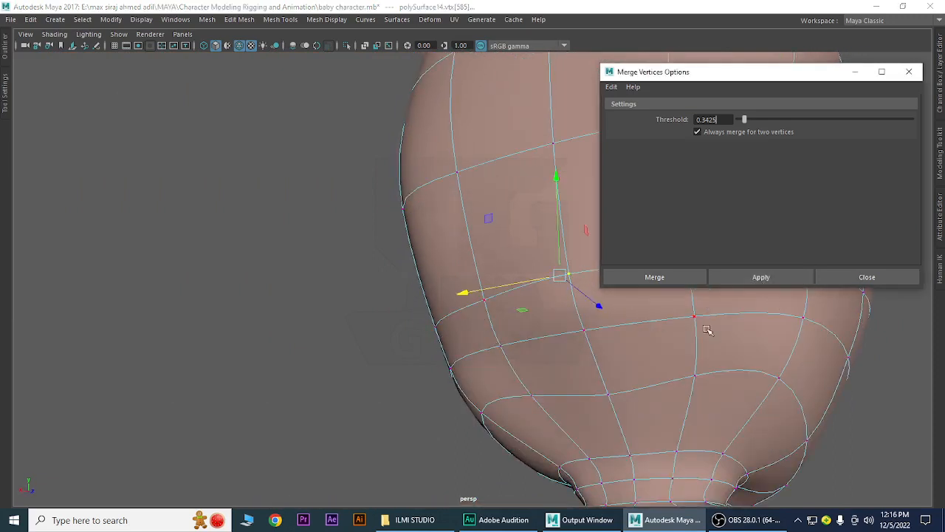
pyautogui.click(583, 330)
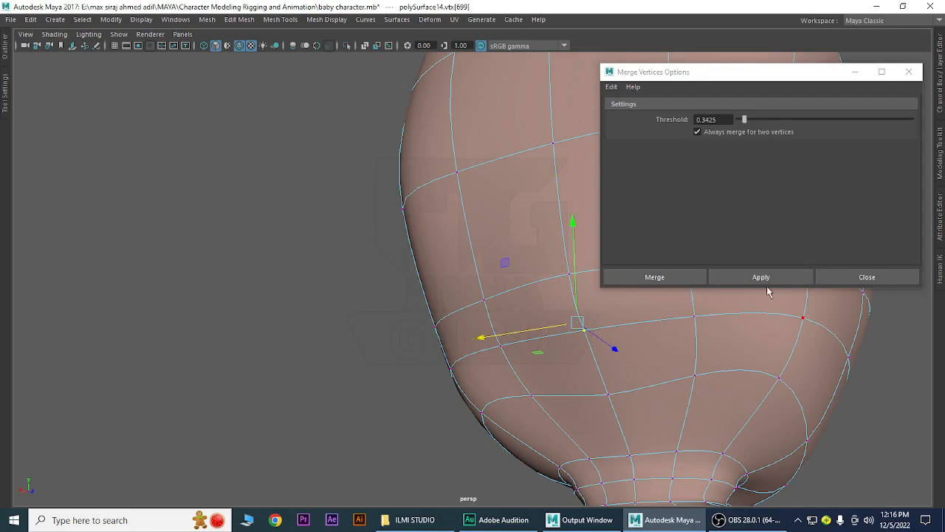
pyautogui.click(606, 403)
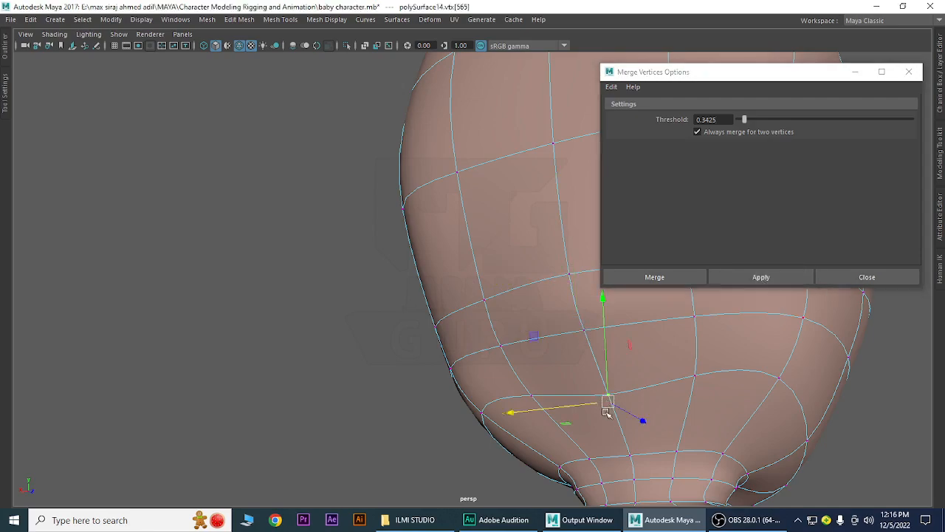
pyautogui.click(761, 277)
# Merge the doubled centre vertex on the forehead above the eyes with the 0.3425 threshold
pyautogui.keyDown('alt'); pyautogui.moveTo(696, 380); pyautogui.dragTo(396, 358); pyautogui.keyUp('alt')
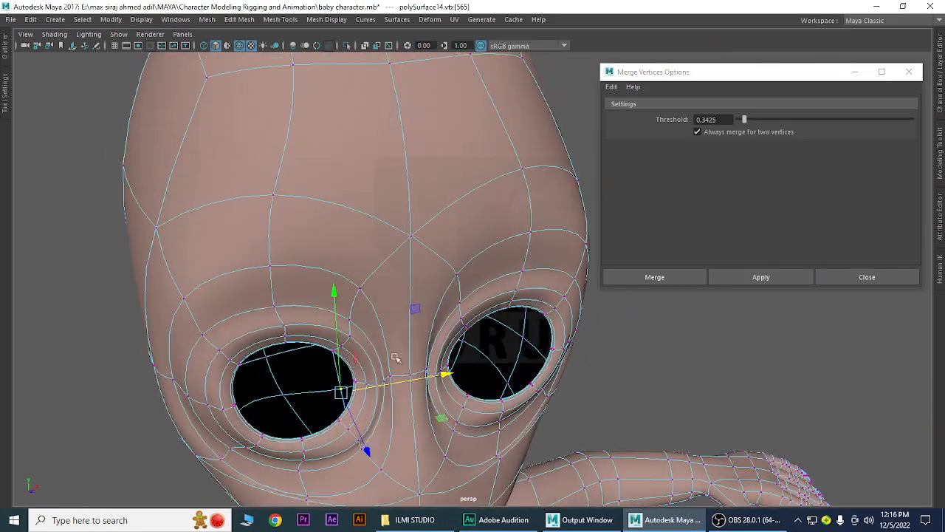
pyautogui.click(409, 240)
pyautogui.keyDown('alt'); pyautogui.moveTo(433, 358); pyautogui.dragTo(321, 369); pyautogui.keyUp('alt')
pyautogui.click(773, 277)
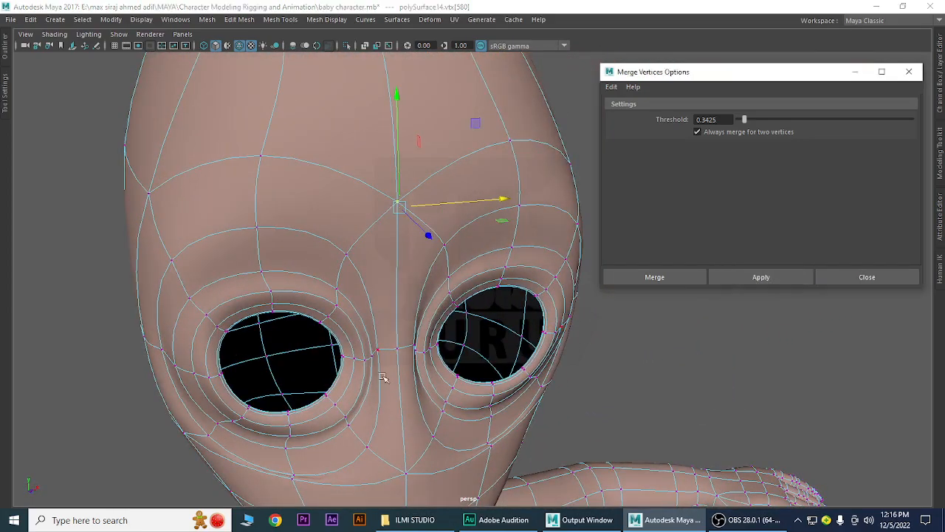
# Raise a single vertex on the lower back of the head slightly to even out the edge loop
pyautogui.keyDown('alt'); pyautogui.moveTo(392, 364); pyautogui.dragTo(243, 342, button='right'); pyautogui.keyUp('alt')
pyautogui.keyDown('alt'); pyautogui.moveTo(243, 342); pyautogui.dragTo(428, 359); pyautogui.keyUp('alt')
pyautogui.keyDown('alt'); pyautogui.moveTo(432, 331); pyautogui.dragTo(281, 412, button='middle'); pyautogui.keyUp('alt')
pyautogui.keyDown('alt'); pyautogui.moveTo(282, 412); pyautogui.dragTo(387, 426); pyautogui.keyUp('alt')
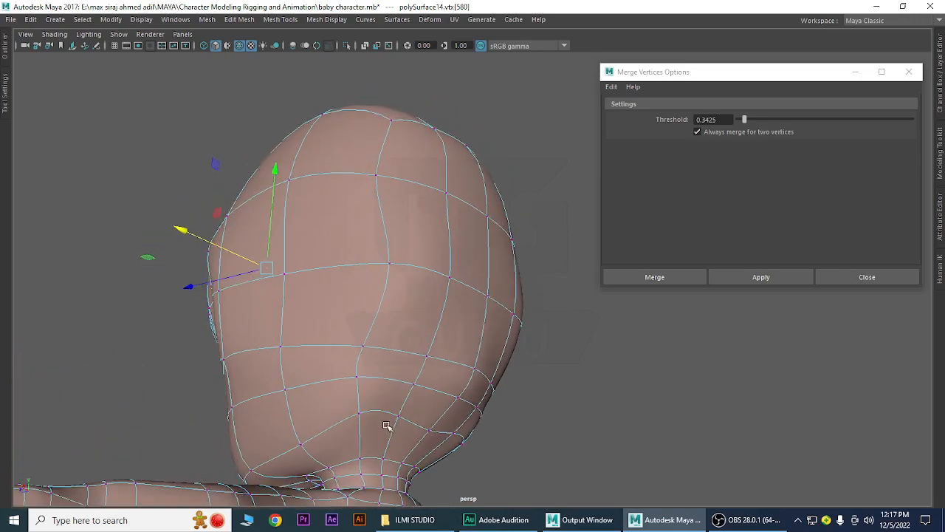
pyautogui.click(476, 367)
pyautogui.keyDown('alt'); pyautogui.moveTo(507, 411); pyautogui.dragTo(512, 411); pyautogui.keyUp('alt')
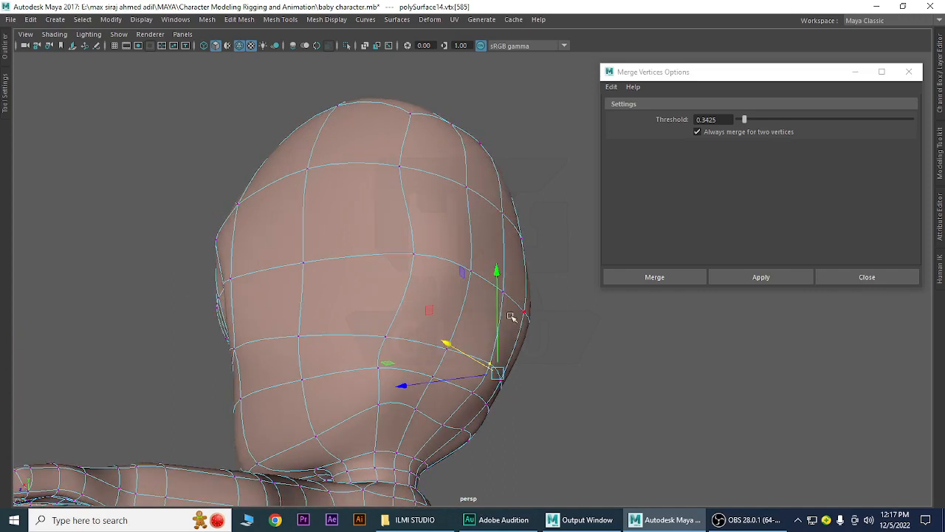
pyautogui.moveTo(499, 295); pyautogui.dragTo(500, 274)
# Select the mirrored vertex pair beside the centre seam on the lower back of the head and raise it slightly
pyautogui.click(449, 348)
pyautogui.keyDown('alt'); pyautogui.moveTo(475, 407); pyautogui.dragTo(414, 367); pyautogui.keyUp('alt')
pyautogui.keyDown('shift'); pyautogui.click(408, 362); pyautogui.keyUp('shift')
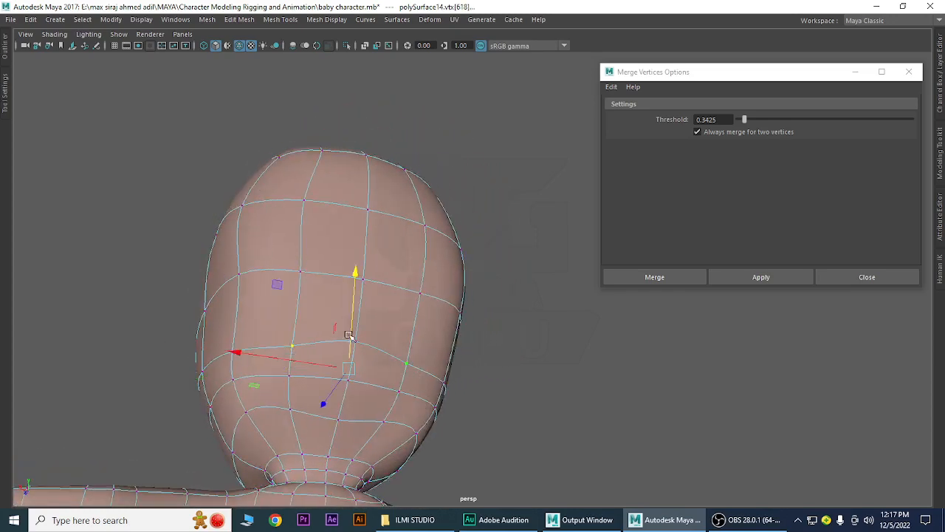
pyautogui.moveTo(356, 296); pyautogui.dragTo(360, 264)
# Shift a mirrored pair of outer vertices on the back of the head along Z and scale it slightly outward along X
pyautogui.keyDown('alt'); pyautogui.moveTo(384, 387); pyautogui.dragTo(447, 390); pyautogui.keyUp('alt')
pyautogui.keyDown('alt'); pyautogui.moveTo(412, 356); pyautogui.dragTo(441, 359); pyautogui.keyUp('alt')
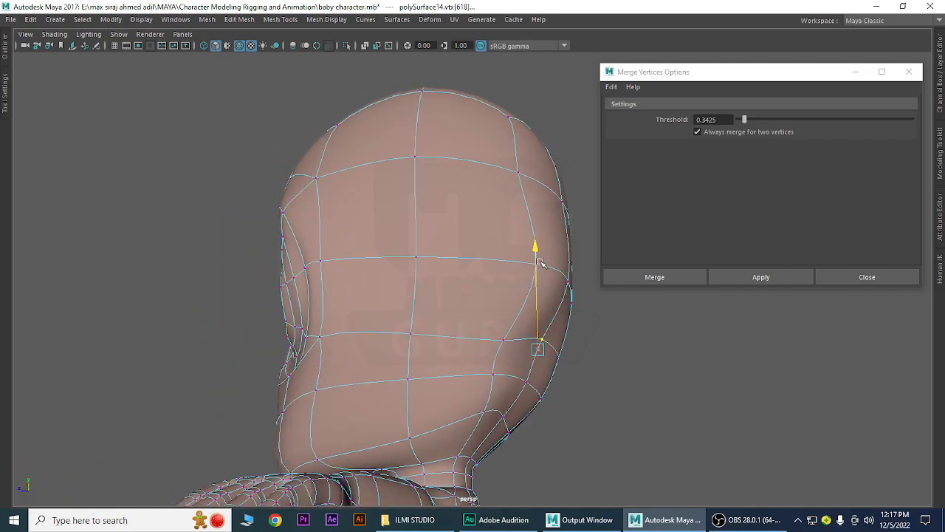
pyautogui.click(457, 227)
pyautogui.click(539, 262)
pyautogui.keyDown('alt'); pyautogui.moveTo(539, 262); pyautogui.dragTo(394, 347); pyautogui.keyUp('alt')
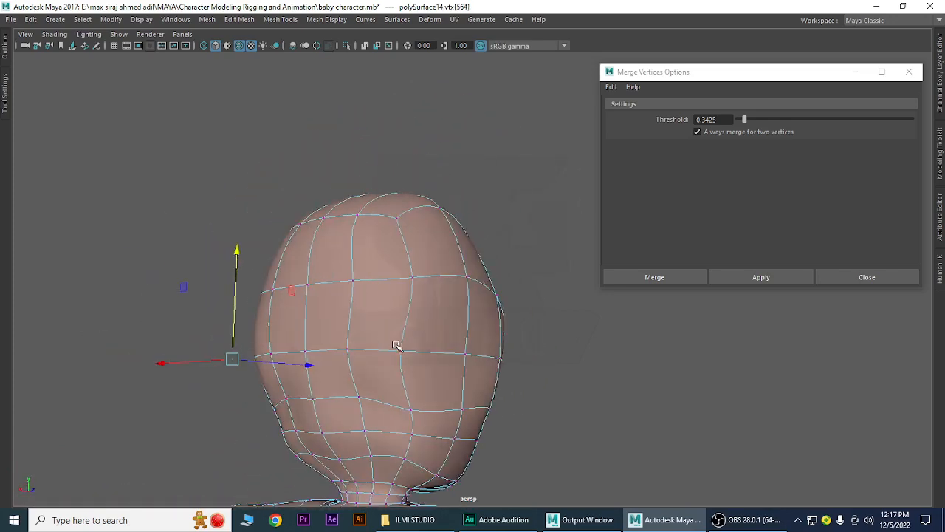
pyautogui.keyDown('alt'); pyautogui.moveTo(381, 412); pyautogui.dragTo(521, 399); pyautogui.keyUp('alt')
pyautogui.moveTo(416, 314); pyautogui.dragTo(366, 374)
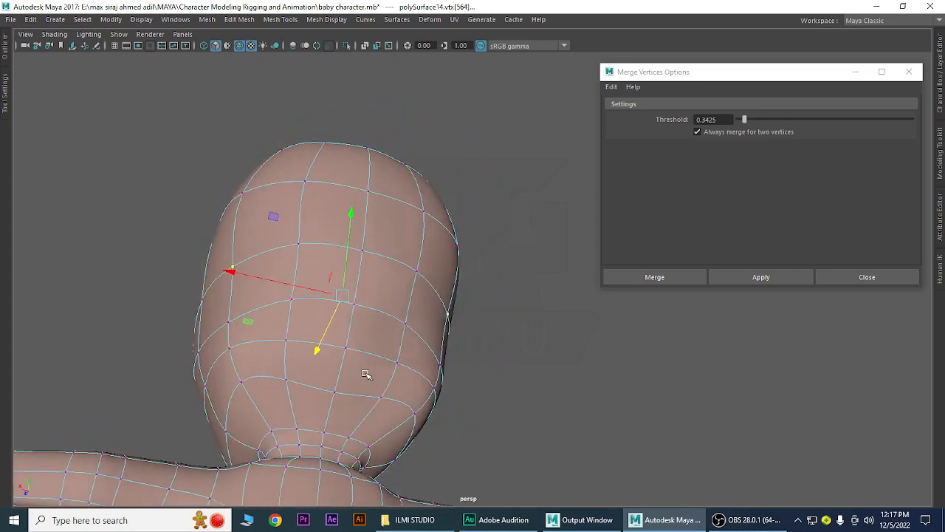
pyautogui.press('r')
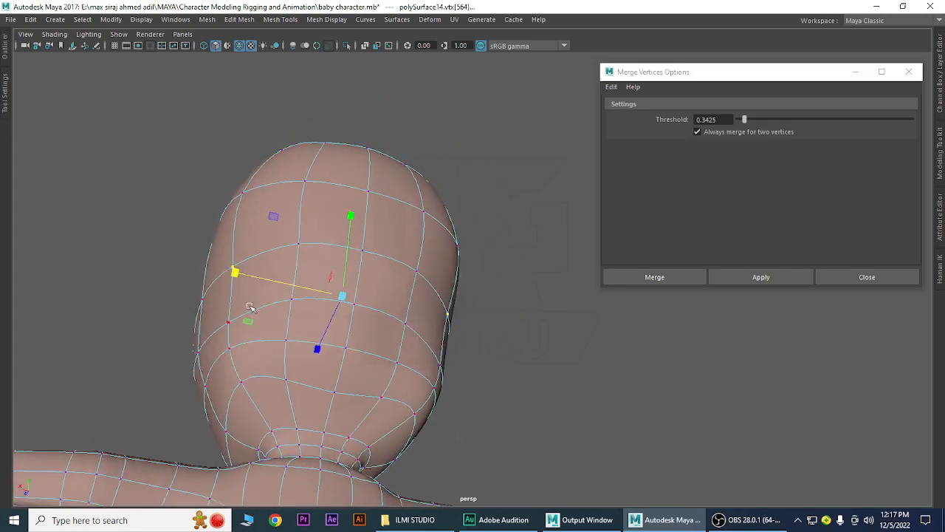
pyautogui.moveTo(236, 272)
pyautogui.mouseDown()
pyautogui.moveTo(222, 271)
pyautogui.moveTo(225, 279)
pyautogui.mouseUp()
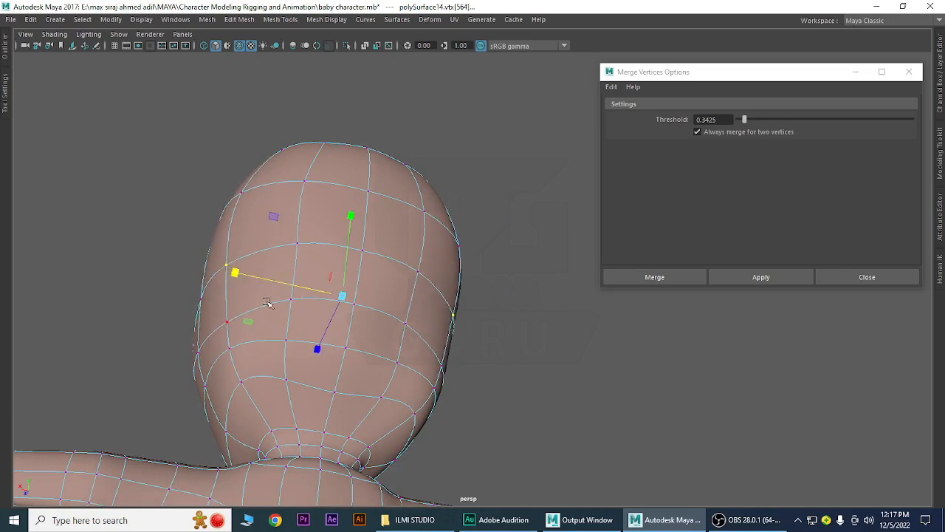
# Scale two mirrored vertex pairs on the lower back of the head along X to smooth the head's outline
pyautogui.keyDown('alt'); pyautogui.moveTo(396, 347); pyautogui.dragTo(383, 393); pyautogui.keyUp('alt')
pyautogui.click(248, 292)
pyautogui.keyDown('alt'); pyautogui.moveTo(285, 359); pyautogui.dragTo(251, 356); pyautogui.keyUp('alt')
pyautogui.keyDown('shift'); pyautogui.click(410, 362); pyautogui.keyUp('shift')
pyautogui.moveTo(187, 324)
pyautogui.mouseDown()
pyautogui.moveTo(209, 330)
pyautogui.moveTo(196, 341)
pyautogui.mouseUp()
pyautogui.click(190, 366)
pyautogui.keyDown('shift'); pyautogui.click(387, 390); pyautogui.keyUp('shift')
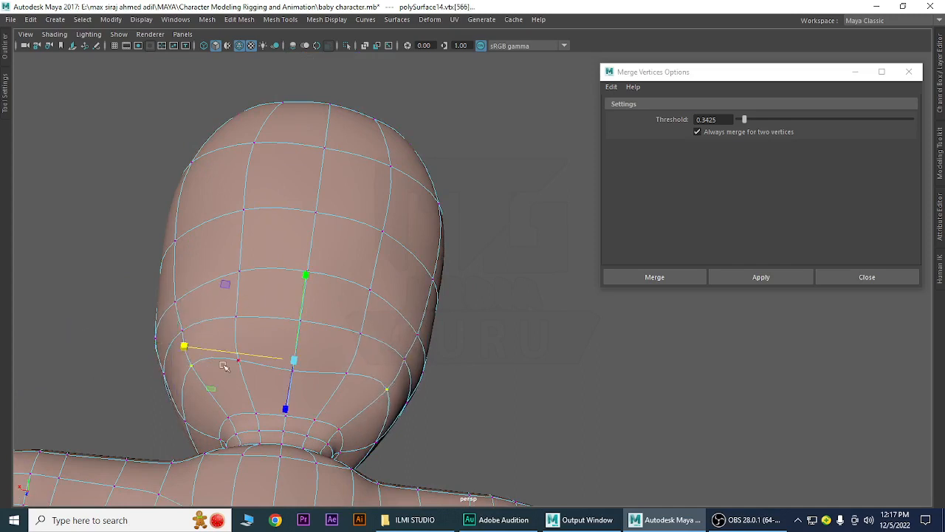
pyautogui.moveTo(183, 344); pyautogui.dragTo(253, 400)
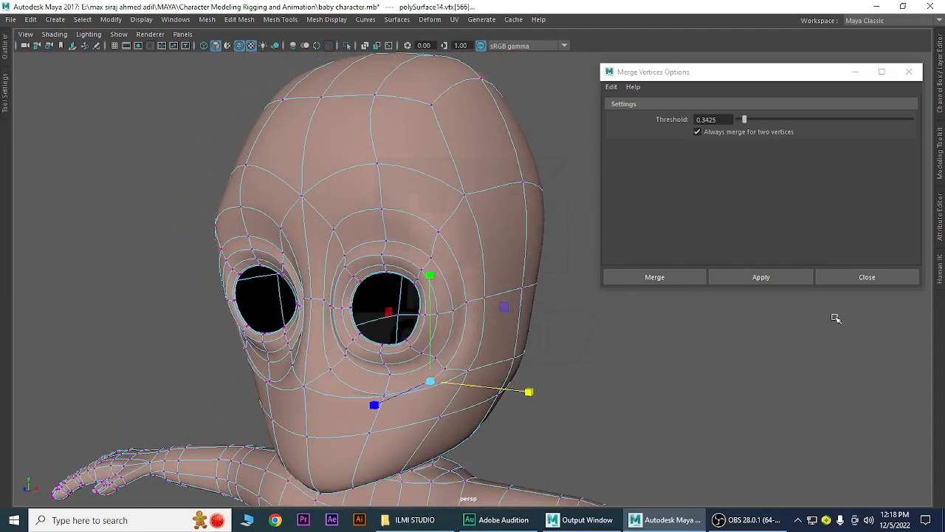
# Close the merge vertices settings, restore the full interface and make the eyes layer visible
pyautogui.click(848, 283)
pyautogui.keyDown('alt'); pyautogui.moveTo(667, 353); pyautogui.dragTo(633, 365); pyautogui.keyUp('alt')
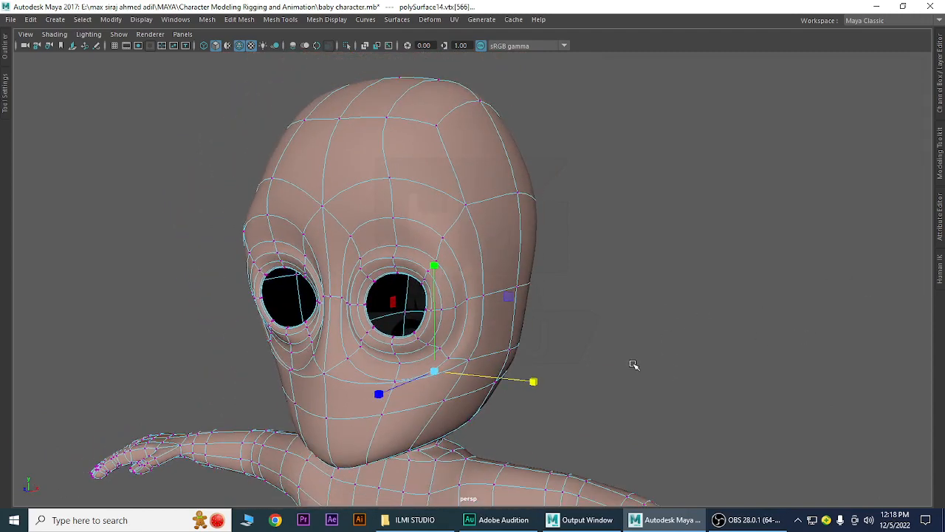
pyautogui.keyDown('alt'); pyautogui.moveTo(633, 365); pyautogui.dragTo(669, 338, button='middle'); pyautogui.keyUp('alt')
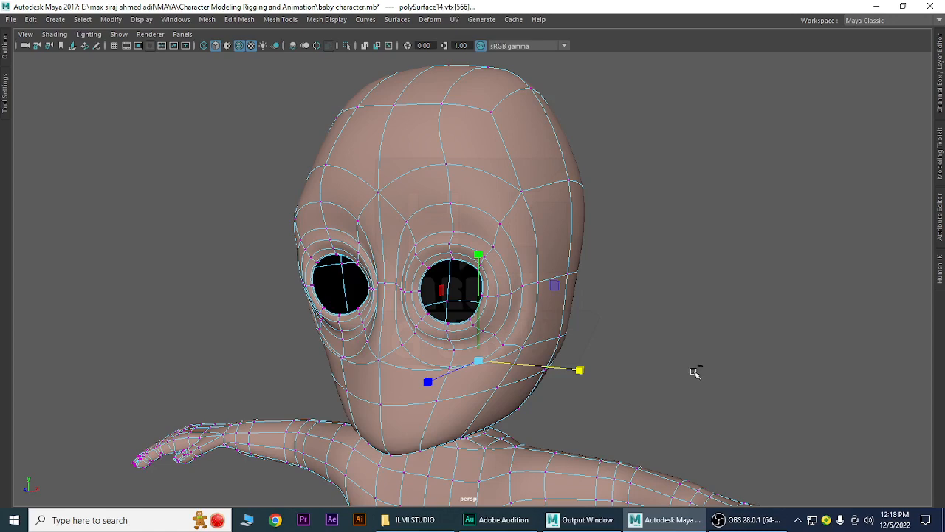
pyautogui.hotkey('ctrl', 'space')
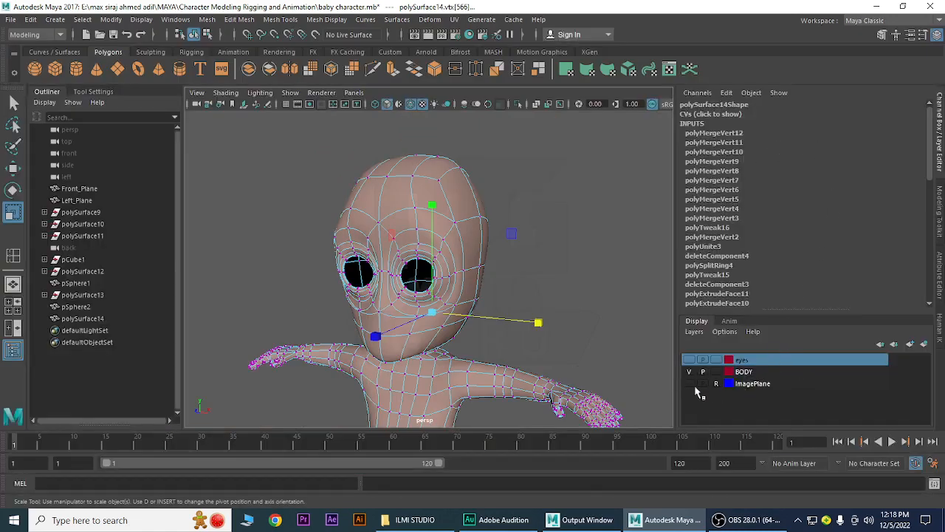
pyautogui.click(690, 360)
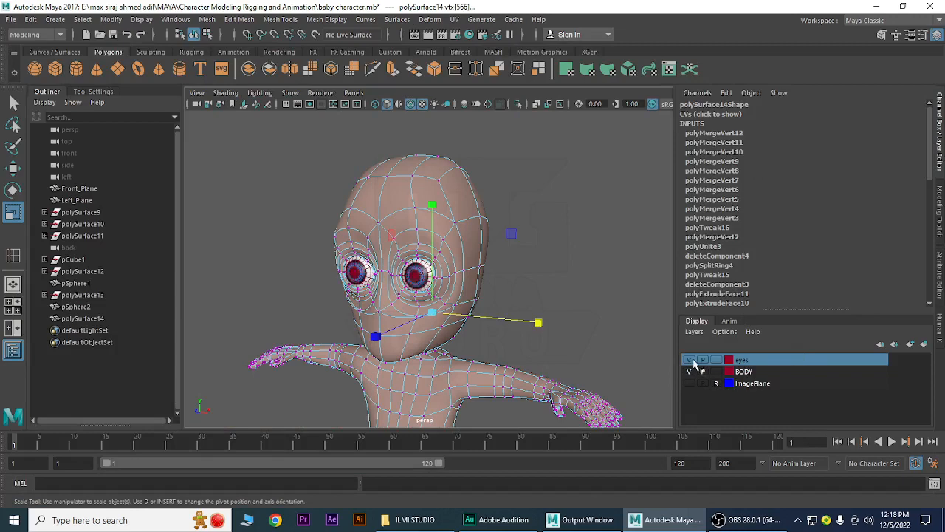
# Return the body mesh to object mode, deselect it and turn off the wireframe overlay on the shaded model
pyautogui.click(580, 265)
pyautogui.moveTo(397, 214); pyautogui.dragTo(443, 168, button='right')
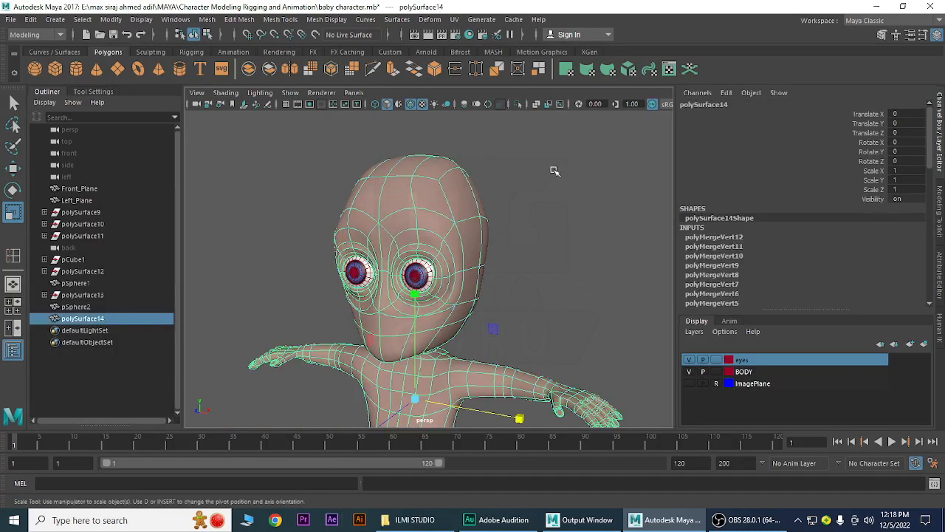
pyautogui.click(570, 219)
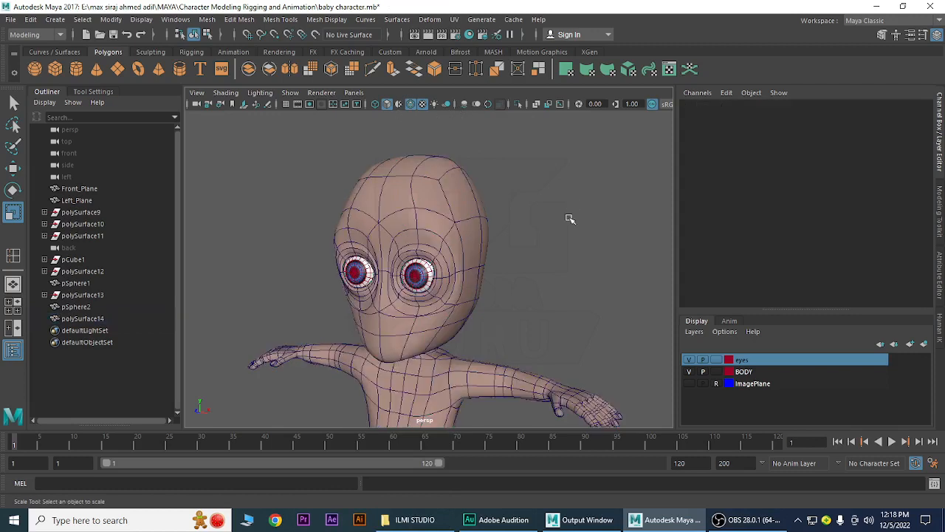
pyautogui.click(412, 104)
# Examine the shaded baby character's head, eyes and upper body from several angles and distances
pyautogui.keyDown('alt'); pyautogui.moveTo(543, 233); pyautogui.dragTo(444, 358); pyautogui.keyUp('alt')
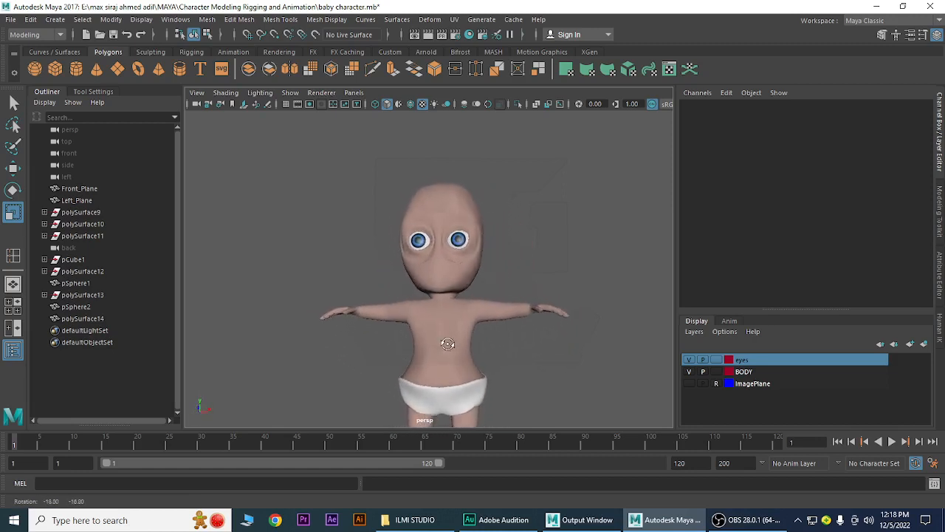
pyautogui.keyDown('alt'); pyautogui.moveTo(452, 373); pyautogui.dragTo(414, 338); pyautogui.keyUp('alt')
pyautogui.keyDown('alt'); pyautogui.moveTo(415, 338); pyautogui.dragTo(505, 406, button='right'); pyautogui.keyUp('alt')
pyautogui.keyDown('alt'); pyautogui.moveTo(426, 346); pyautogui.dragTo(457, 362); pyautogui.keyUp('alt')
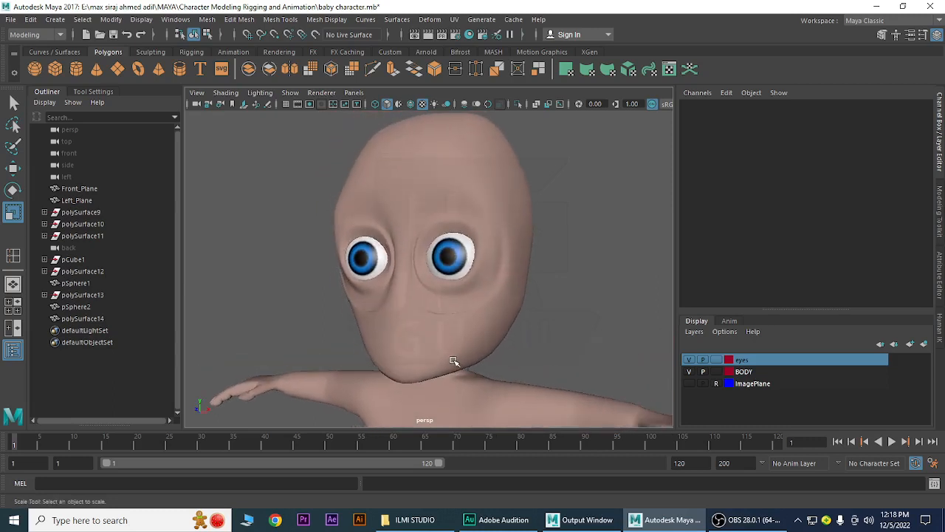
pyautogui.keyDown('alt'); pyautogui.moveTo(453, 362); pyautogui.dragTo(463, 367, button='right'); pyautogui.keyUp('alt')
pyautogui.keyDown('alt'); pyautogui.moveTo(463, 368); pyautogui.dragTo(474, 331, button='middle'); pyautogui.keyUp('alt')
pyautogui.keyDown('alt'); pyautogui.moveTo(466, 353); pyautogui.dragTo(432, 344, button='right'); pyautogui.keyUp('alt')
pyautogui.keyDown('alt'); pyautogui.moveTo(433, 344); pyautogui.dragTo(398, 292); pyautogui.keyUp('alt')
pyautogui.moveTo(440, 256)
pyautogui.keyDown('alt'); pyautogui.mouseDown()
pyautogui.moveTo(428, 256)
pyautogui.moveTo(446, 268)
pyautogui.mouseUp(); pyautogui.keyUp('alt')
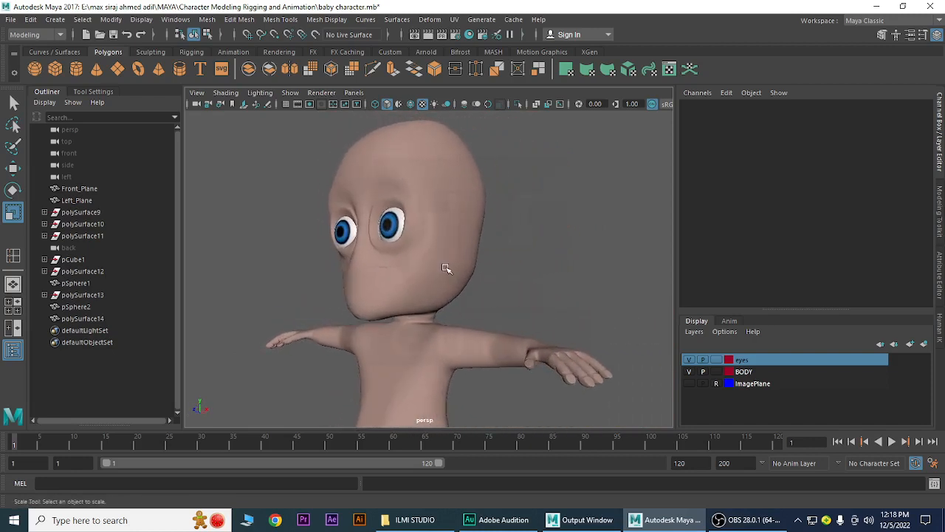
pyautogui.keyDown('alt'); pyautogui.moveTo(447, 269); pyautogui.dragTo(461, 291, button='right'); pyautogui.keyUp('alt')
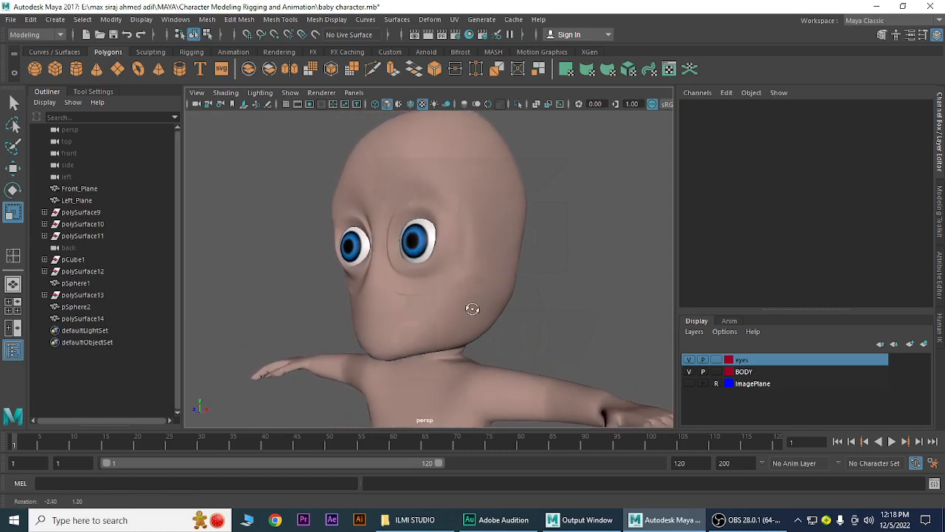